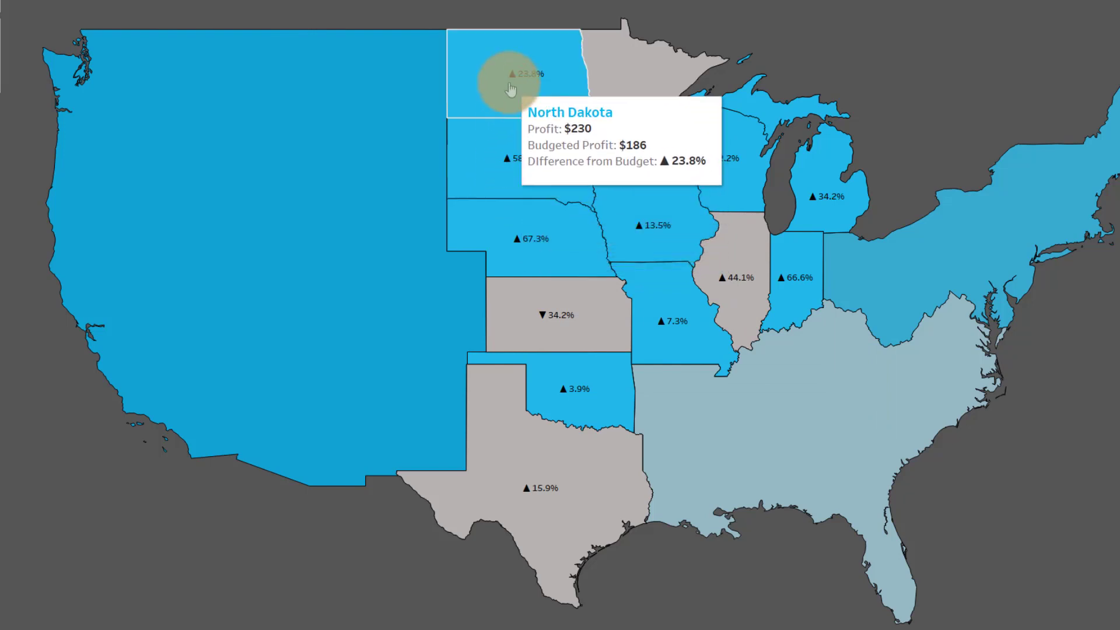
Step: Switch to Firefox and read the viewer comments below the YouTube video about drilling into data with Tableau parameter actions
mouse_move(606, 94)
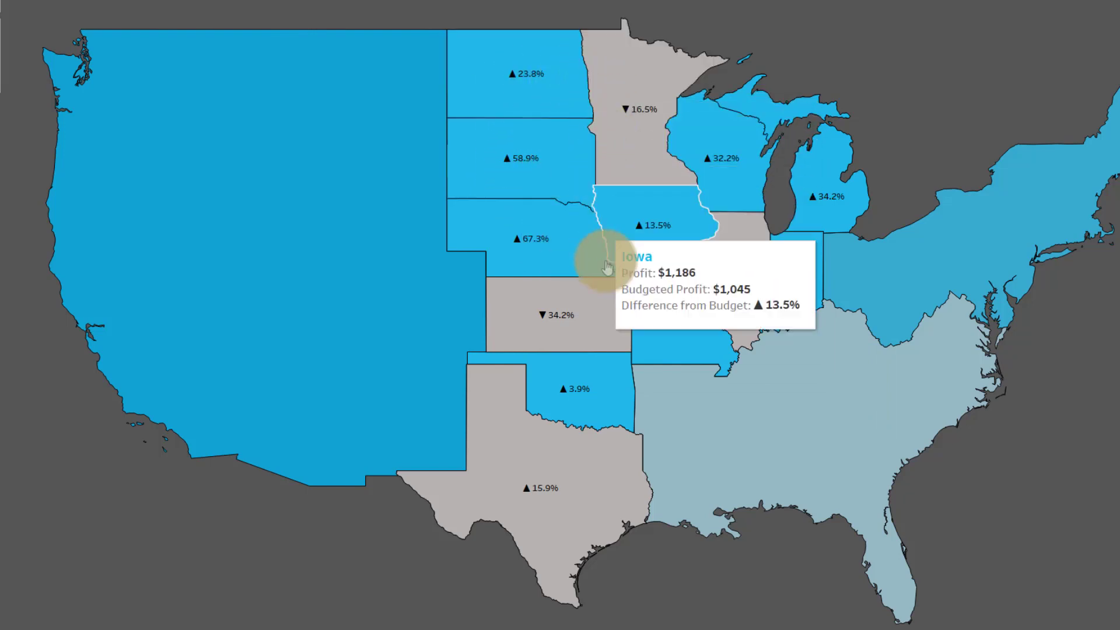
mouse_move(711, 424)
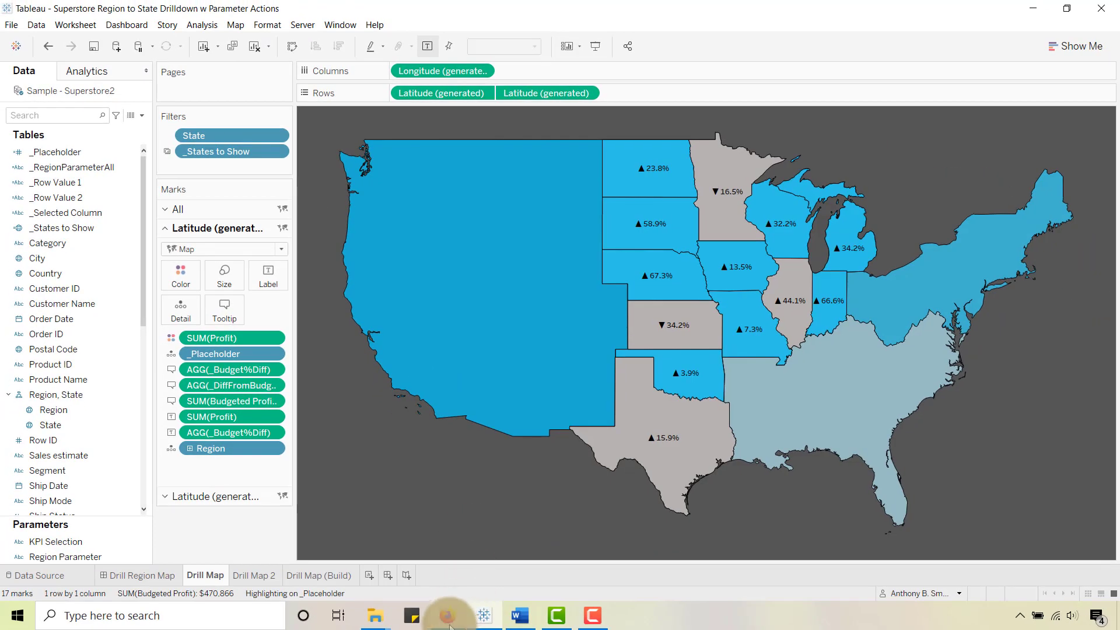
left_click(448, 611)
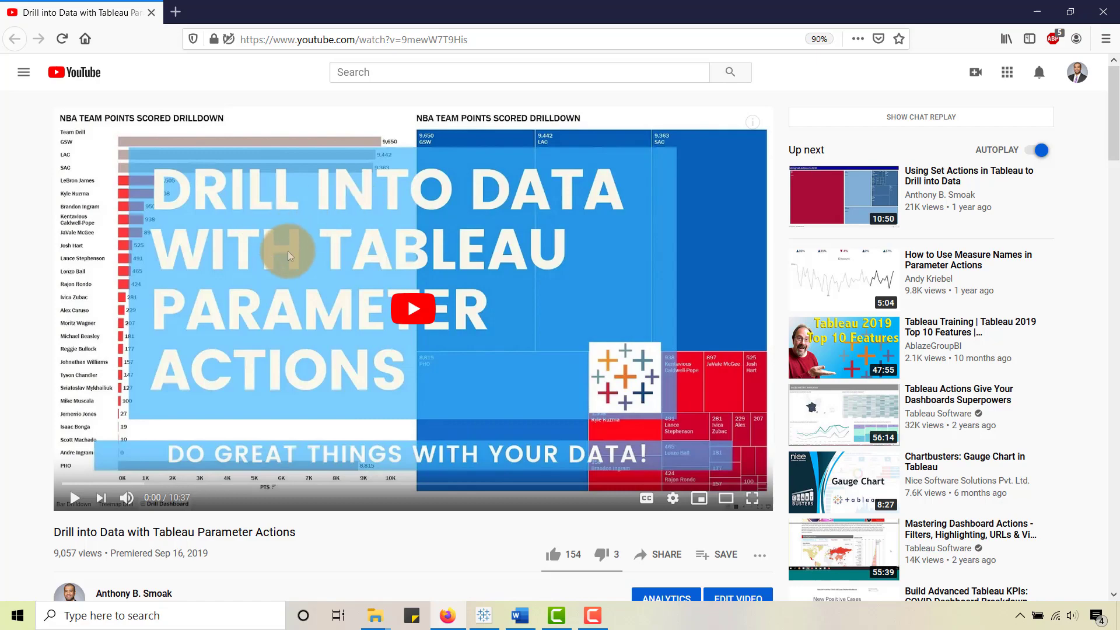
scroll(289, 288, "down", 5)
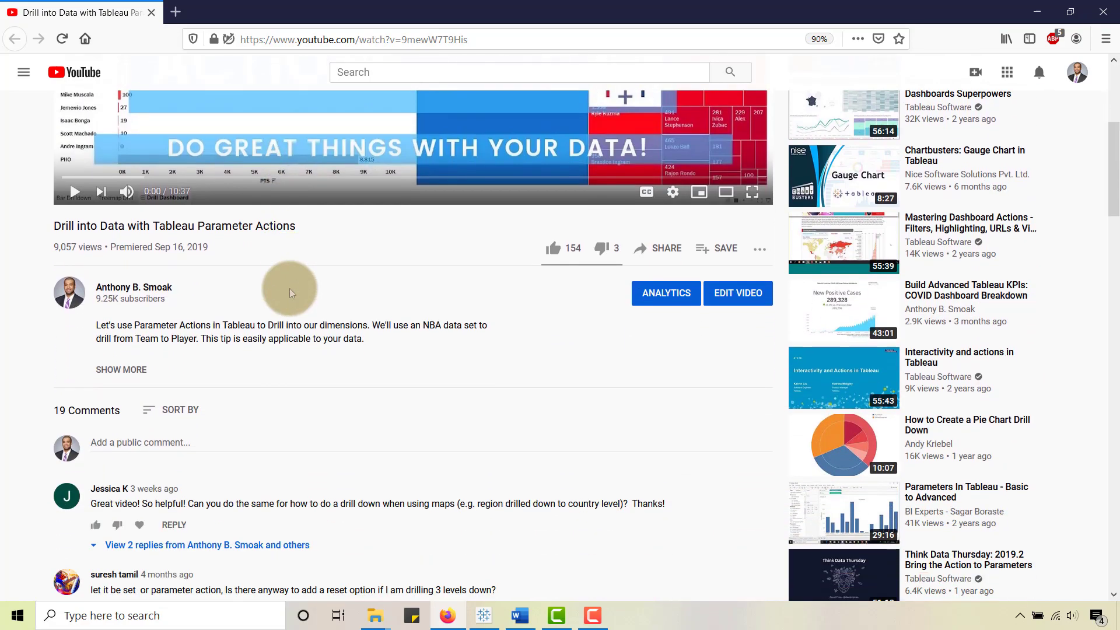
scroll(289, 288, "down", 4)
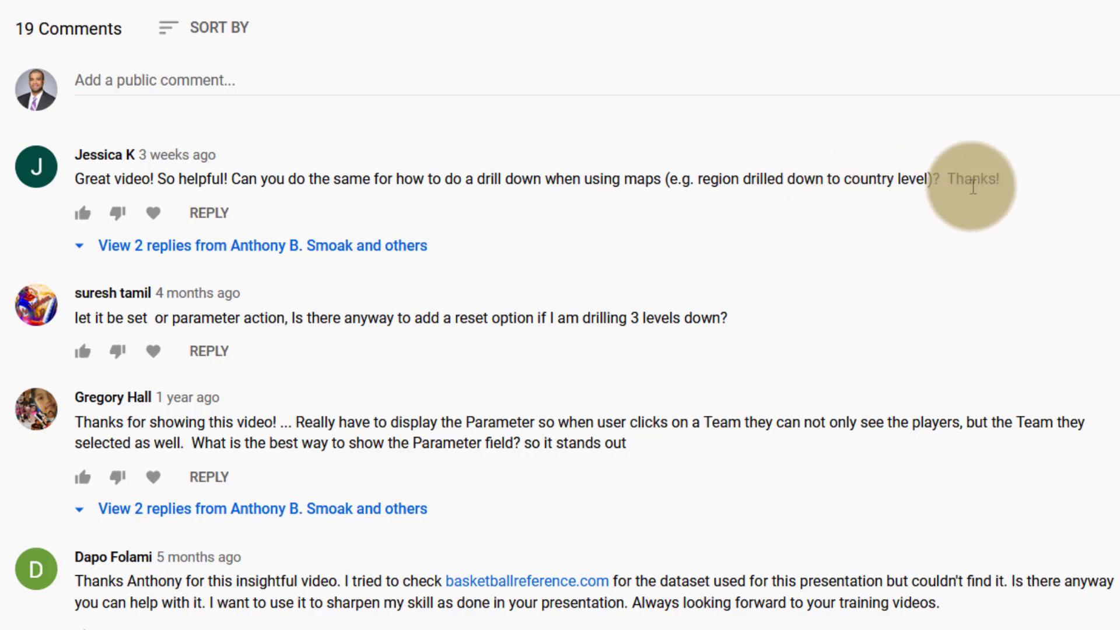
scroll(730, 200, "up", 7)
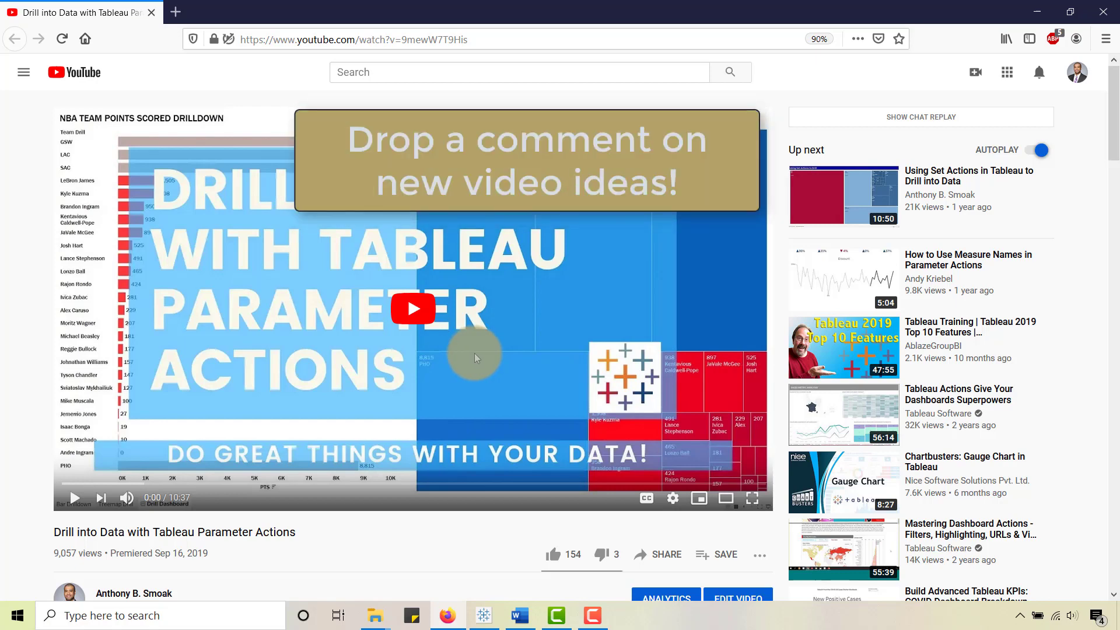
Step: Switch back to Tableau and try the region-to-state drilldown on the Drill Map sheet for the South, East, Central and West regions
left_click(497, 609)
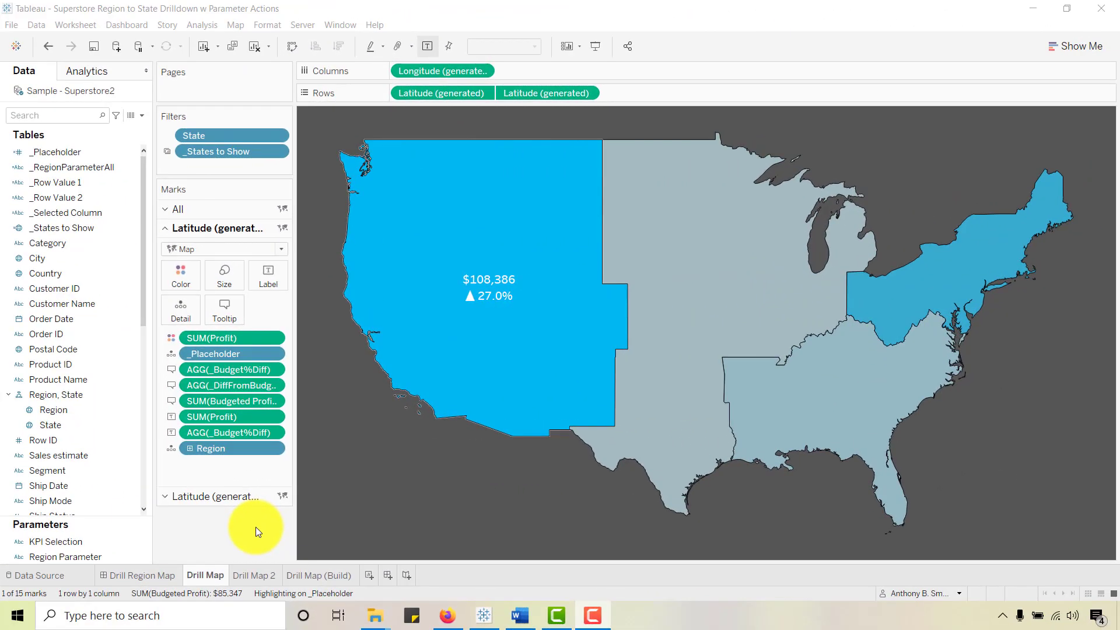
mouse_move(456, 370)
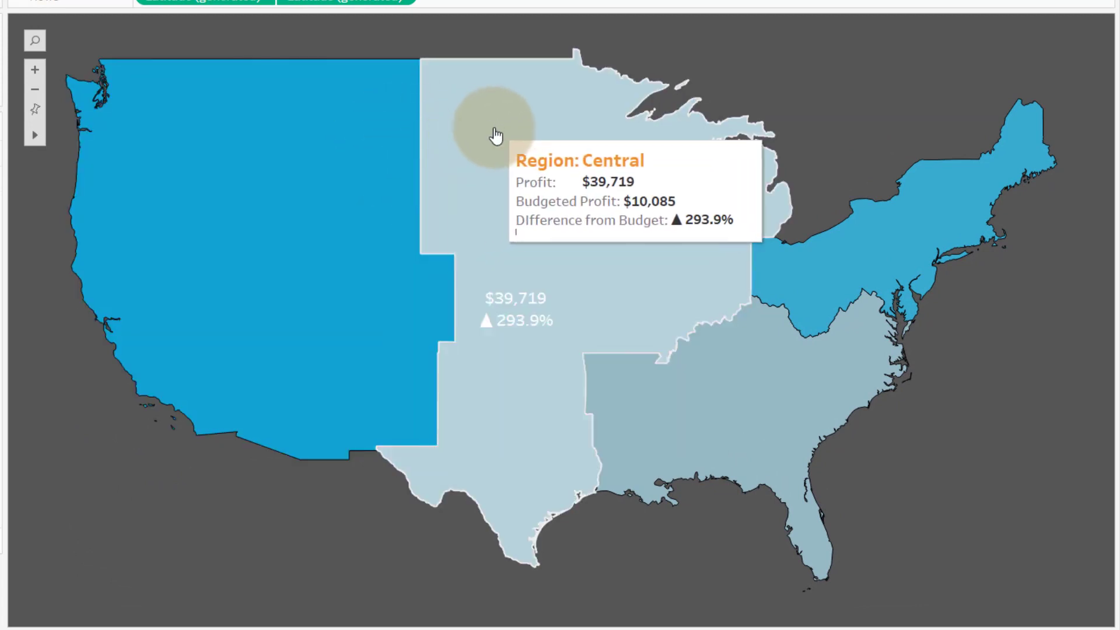
left_click(616, 398)
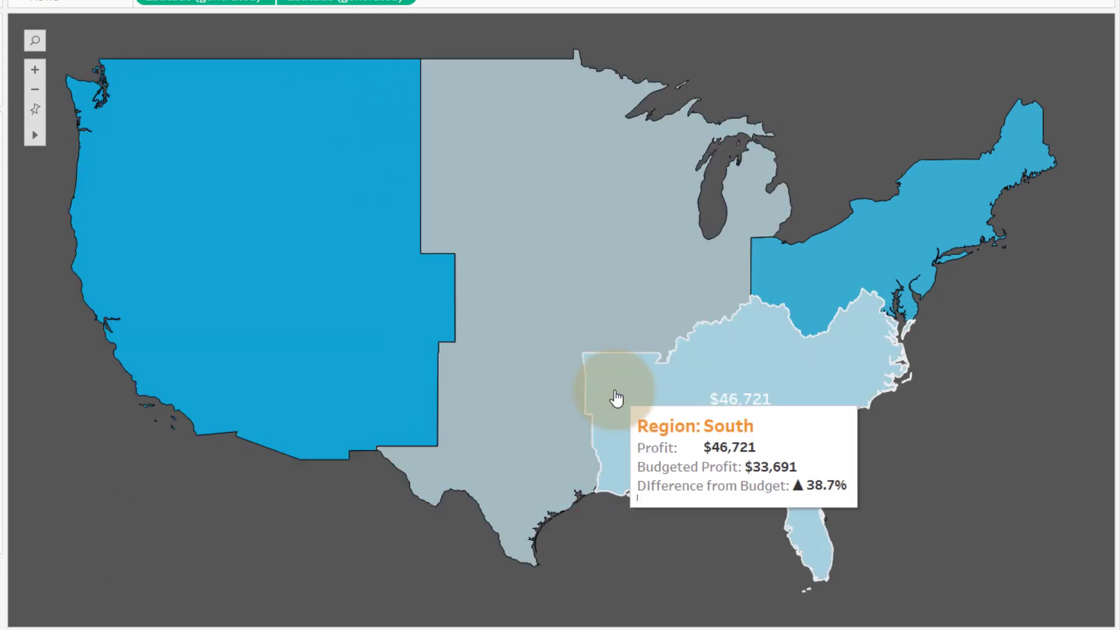
left_click(867, 250)
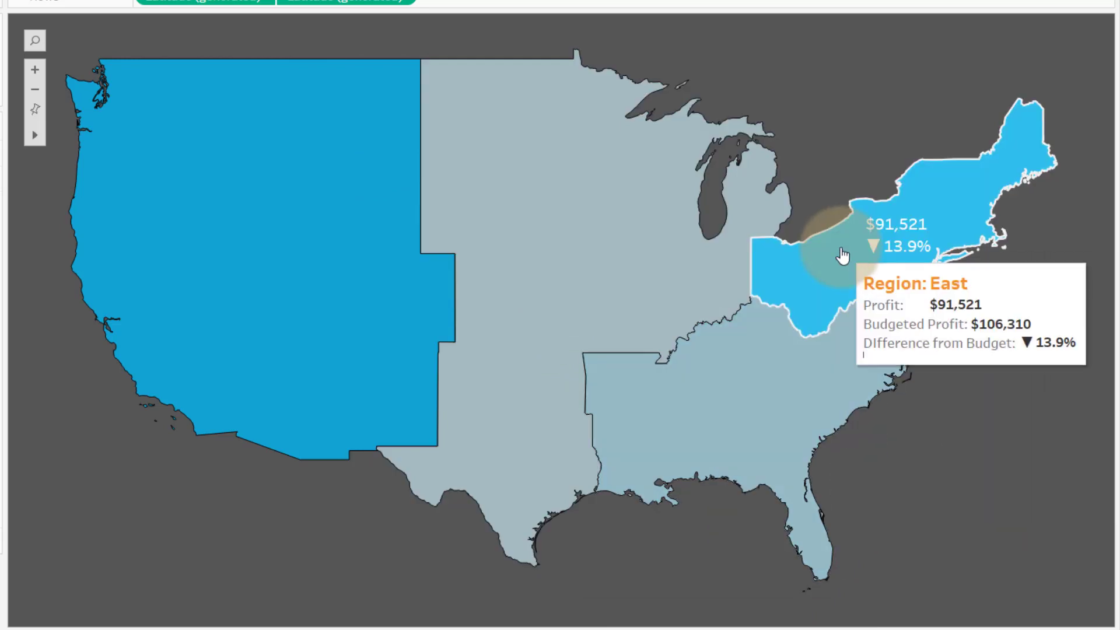
mouse_move(781, 388)
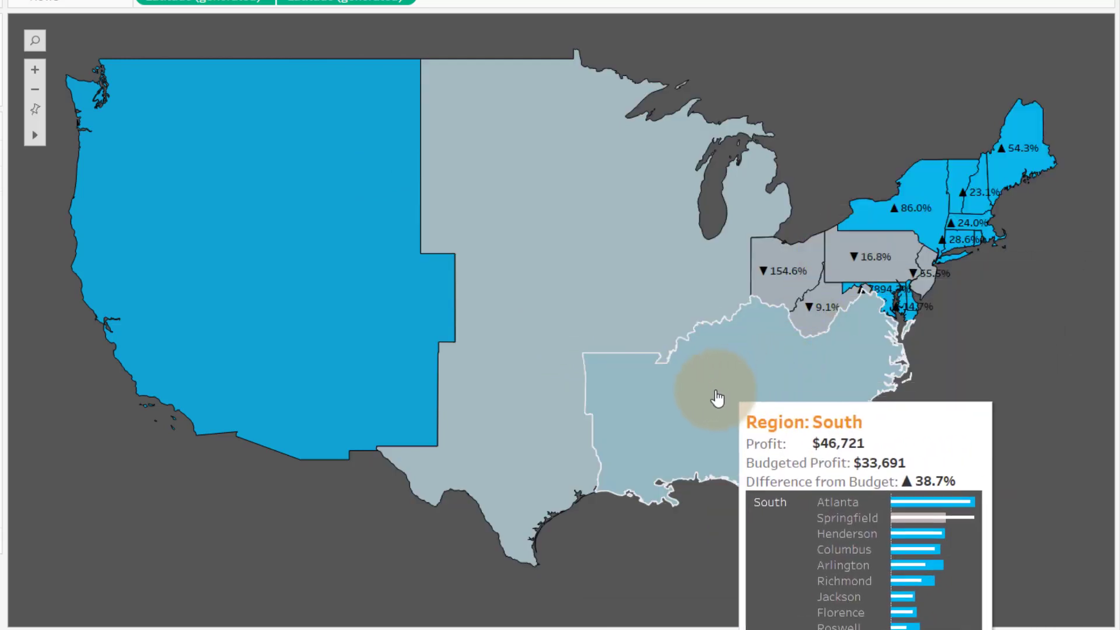
left_click(665, 400)
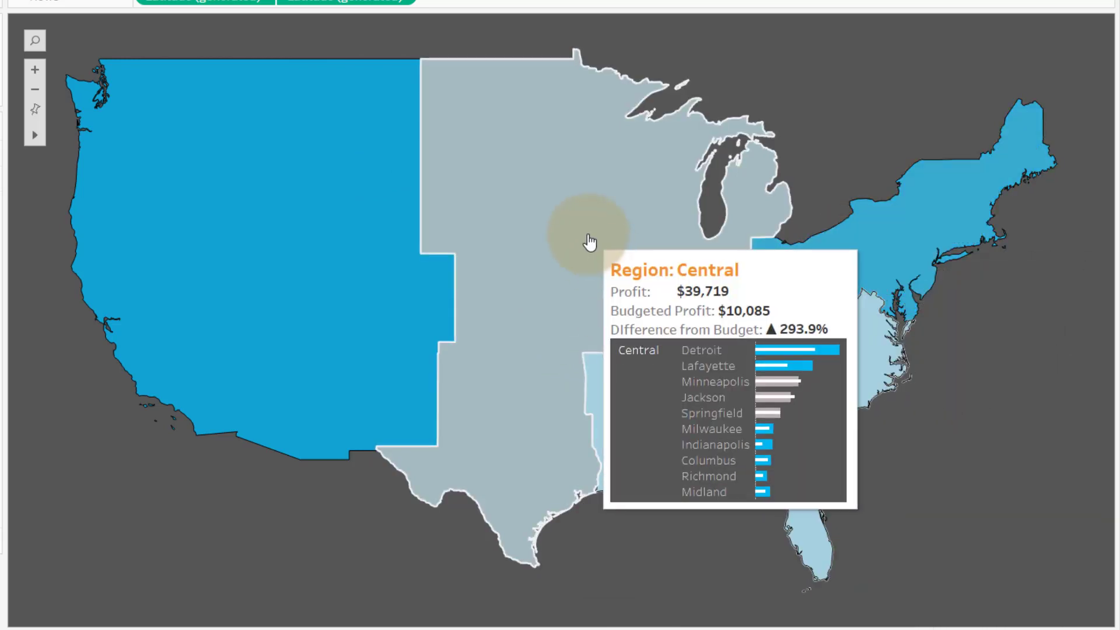
left_click(590, 242)
left_click(275, 174)
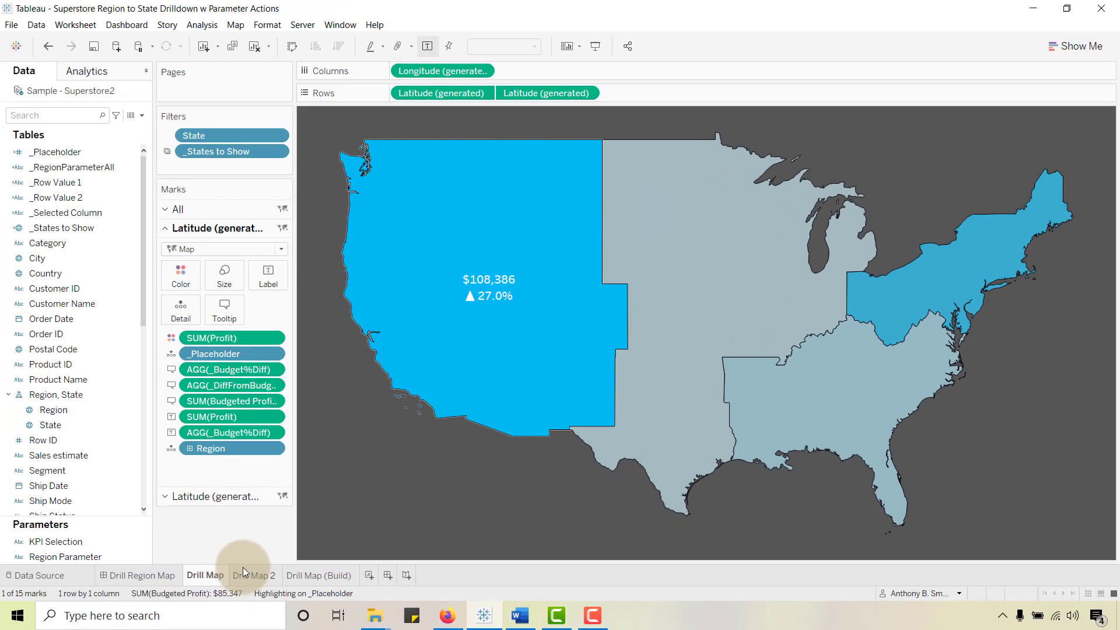
Step: Open the Drill Map 2 sheet and drill into its Central, South, East and West regions in turn
left_click(247, 573)
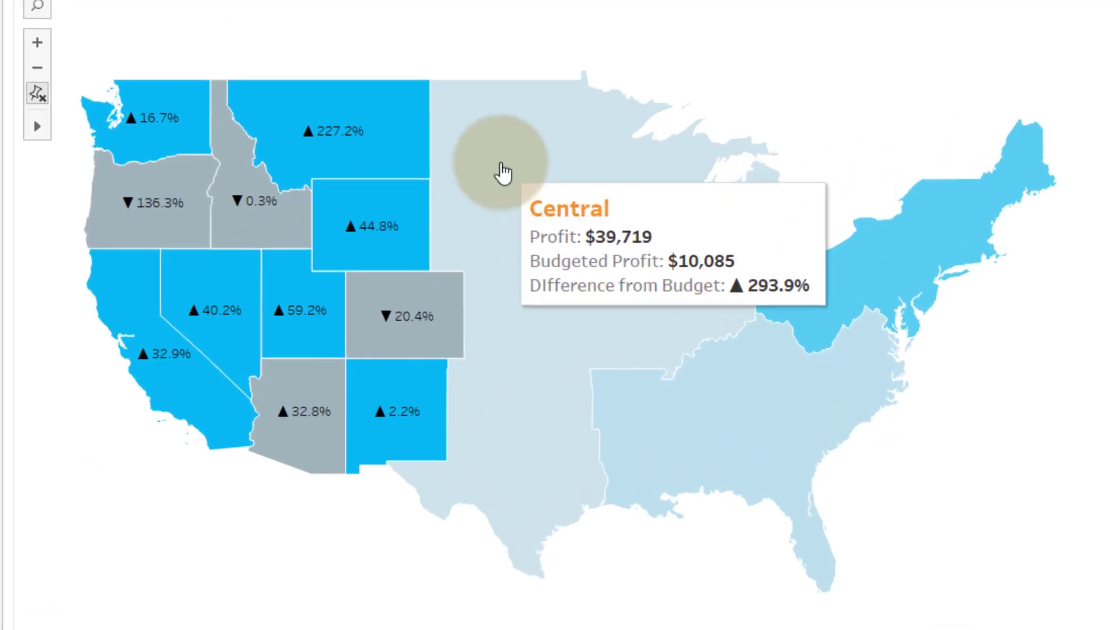
left_click(600, 182)
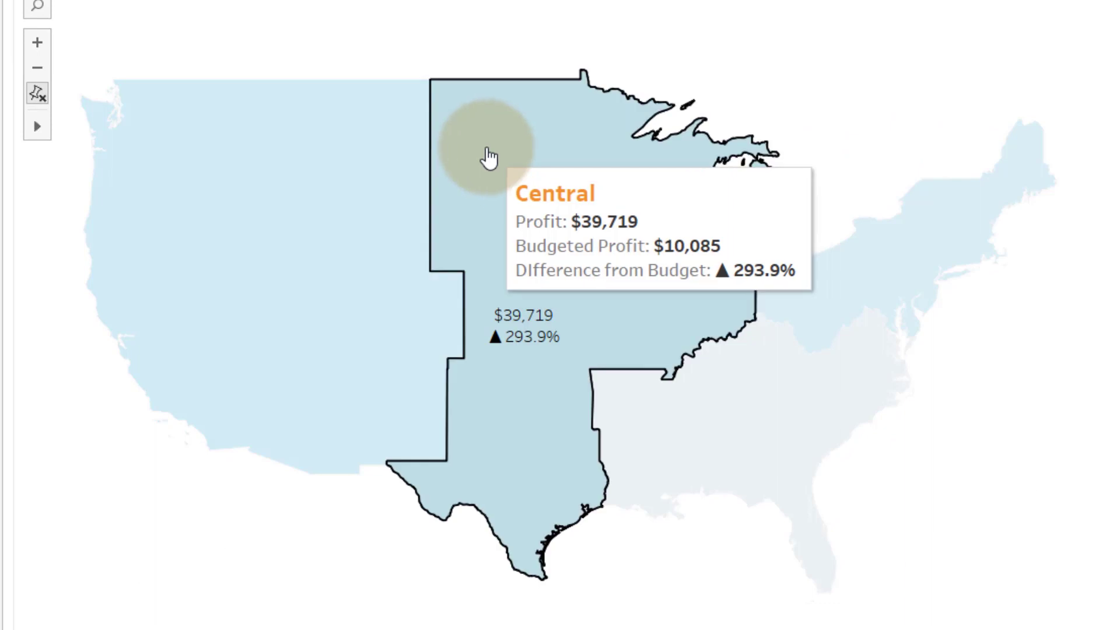
left_click(662, 443)
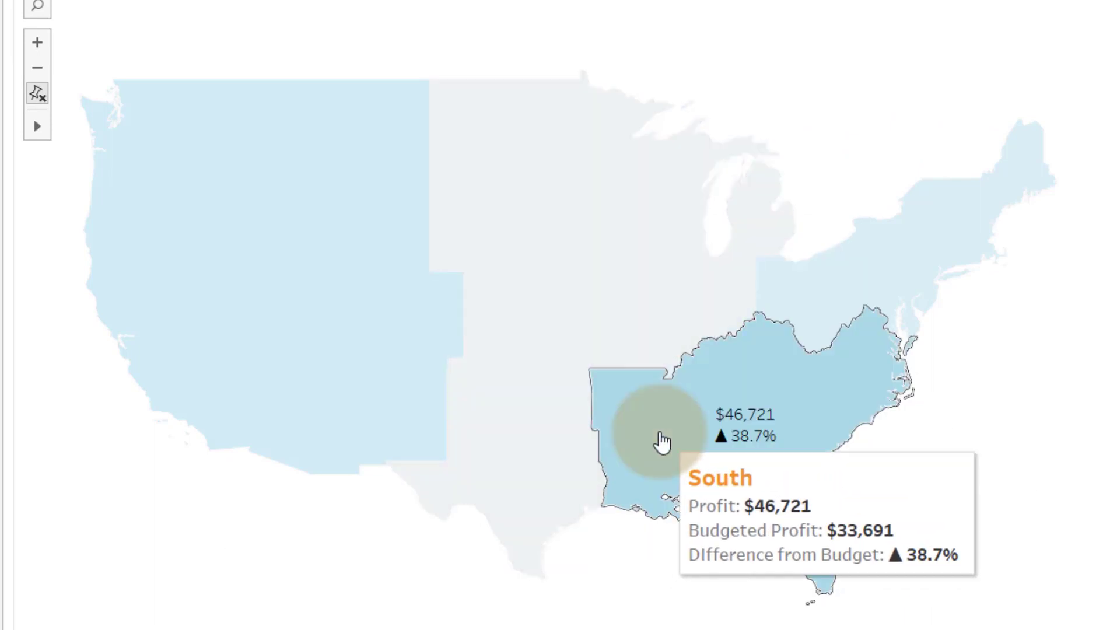
left_click(810, 299)
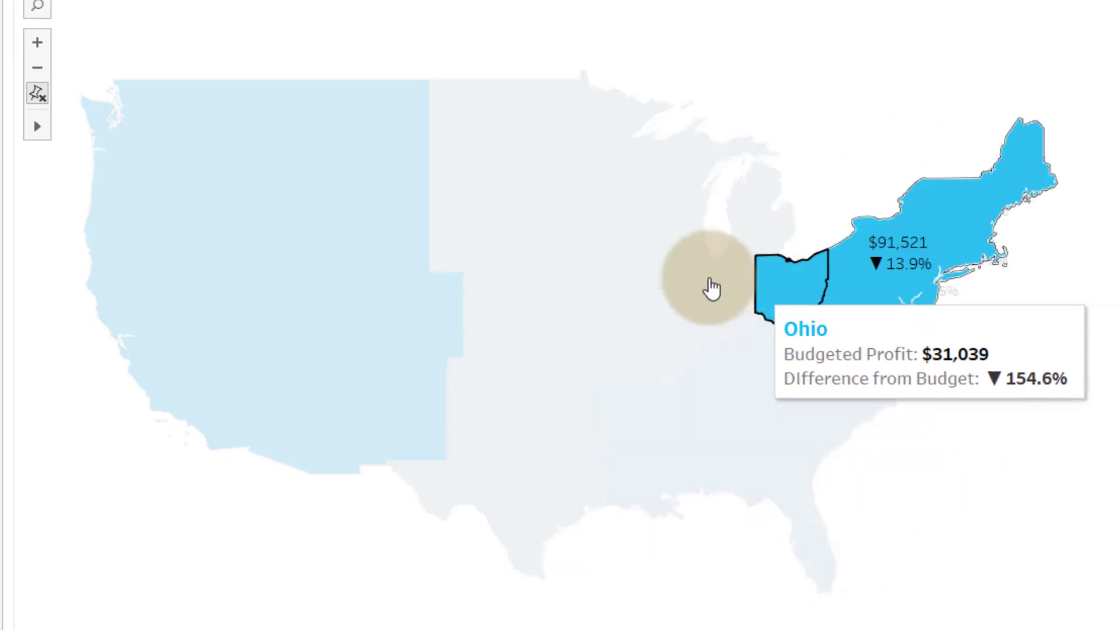
left_click(637, 278)
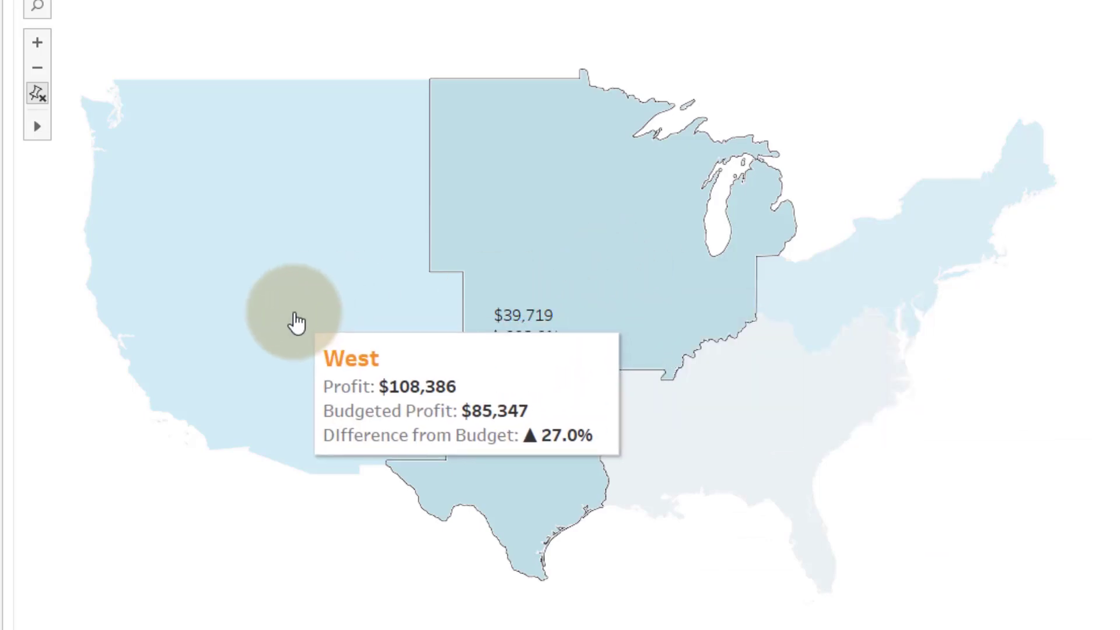
left_click(296, 322)
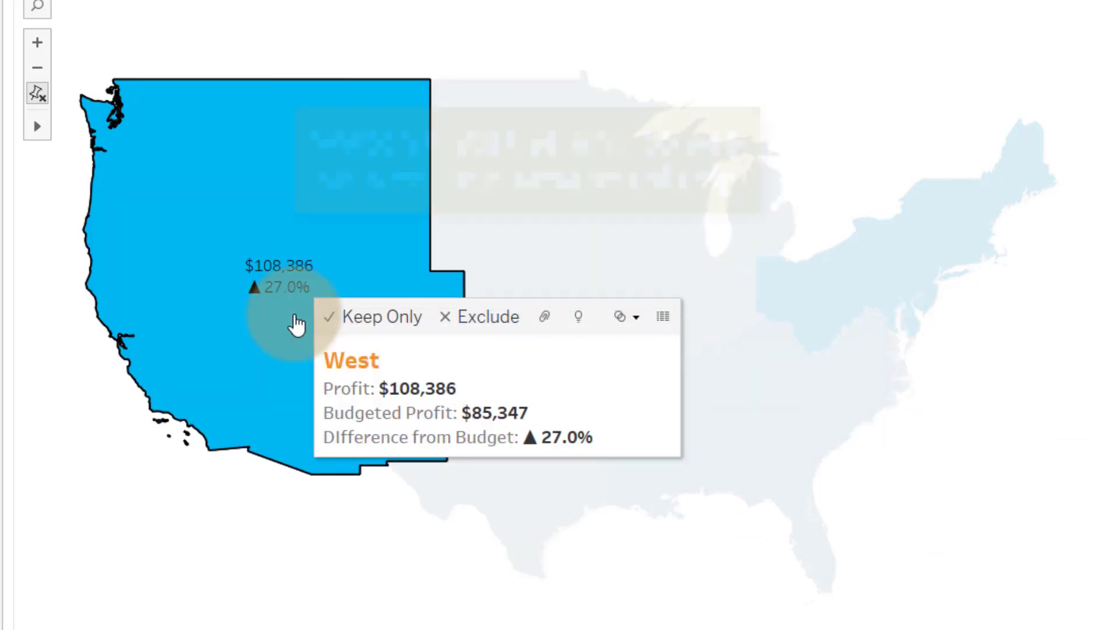
left_click(516, 230)
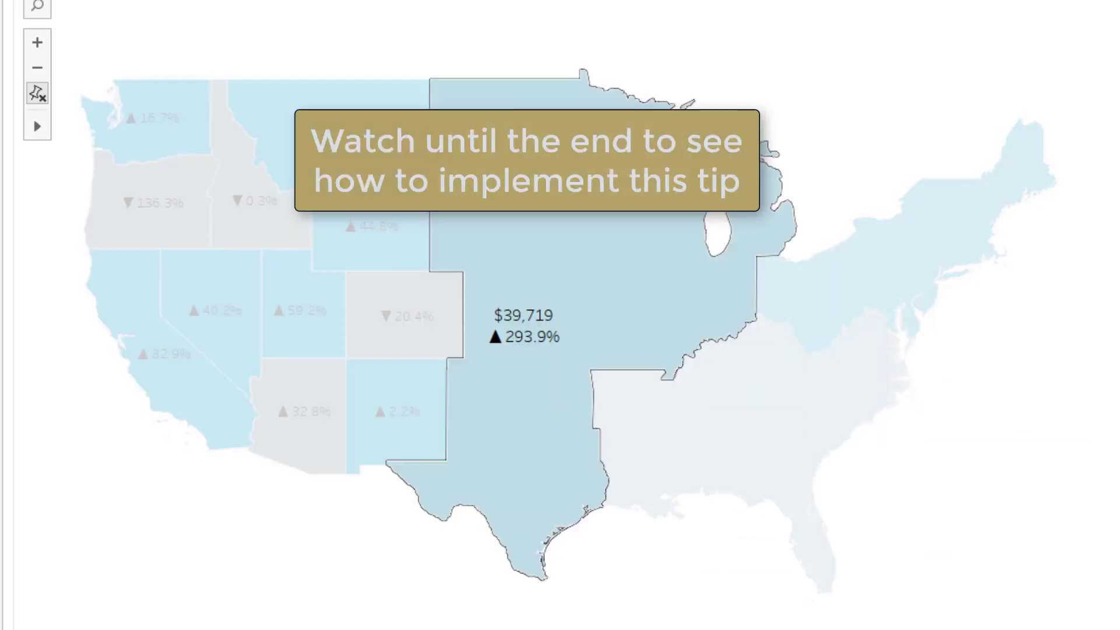
left_click(671, 445)
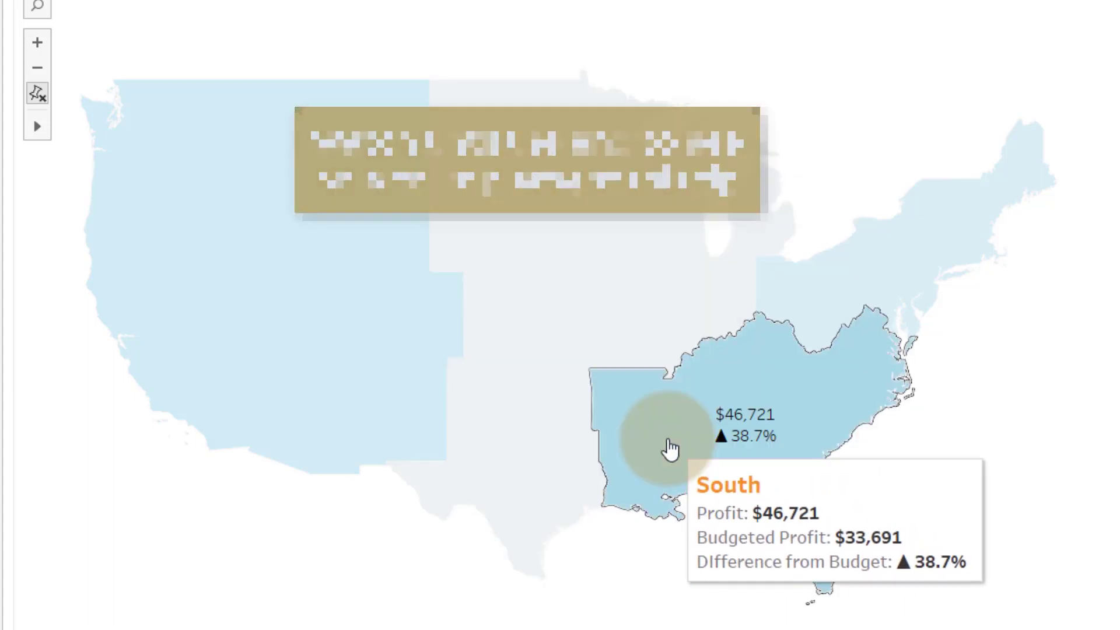
left_click(766, 300)
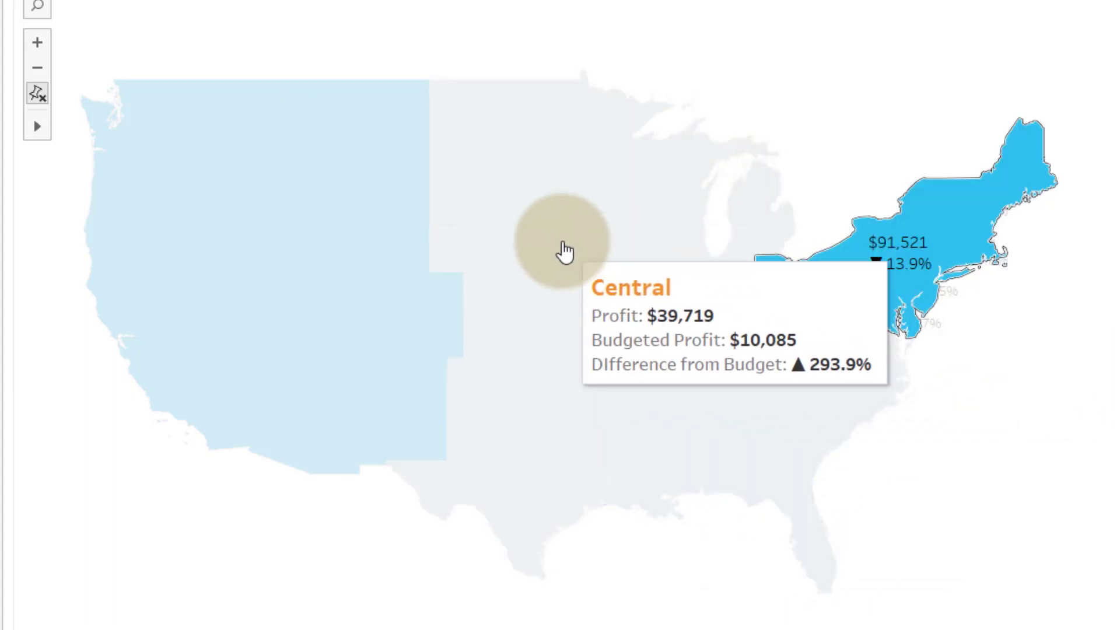
left_click(565, 251)
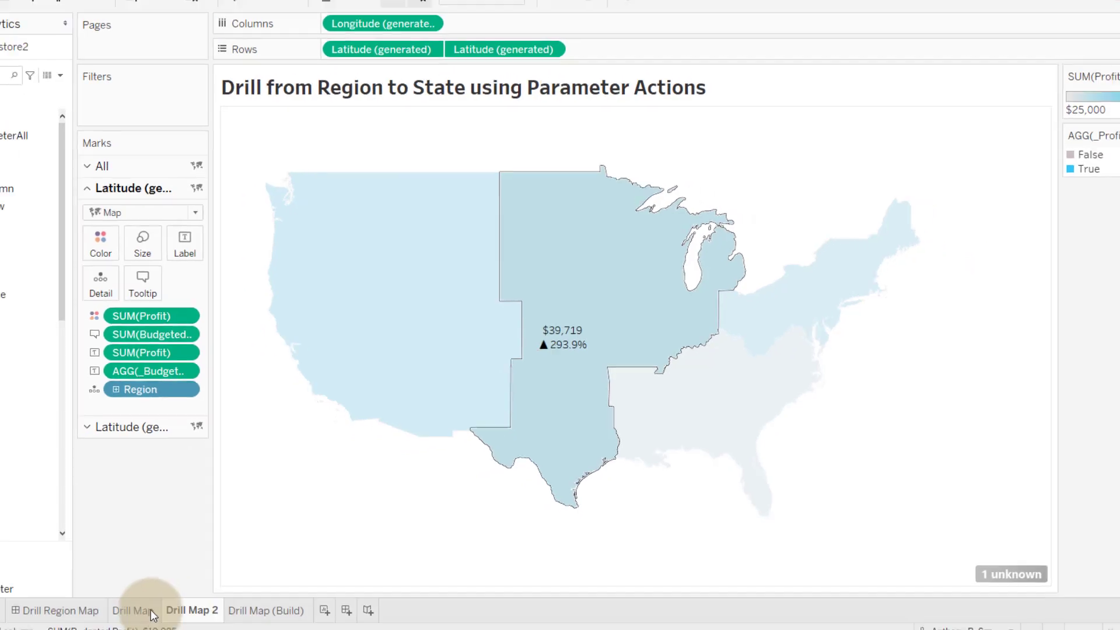
Step: Return to the Drill Map sheet and drill into its regions again to compare the behaviour
left_click(151, 610)
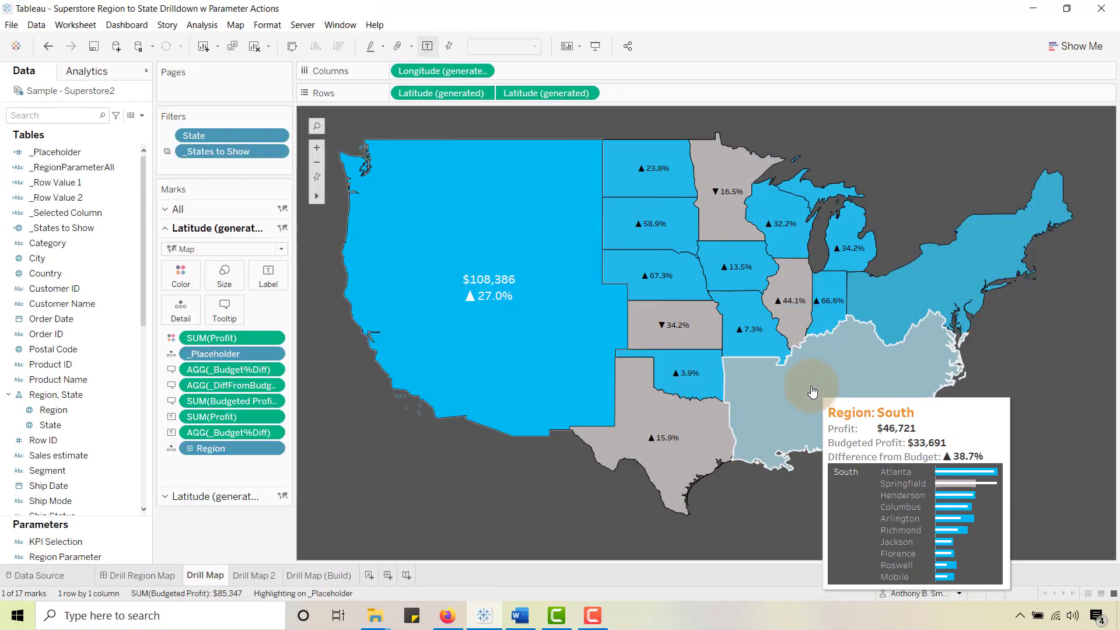
left_click(814, 392)
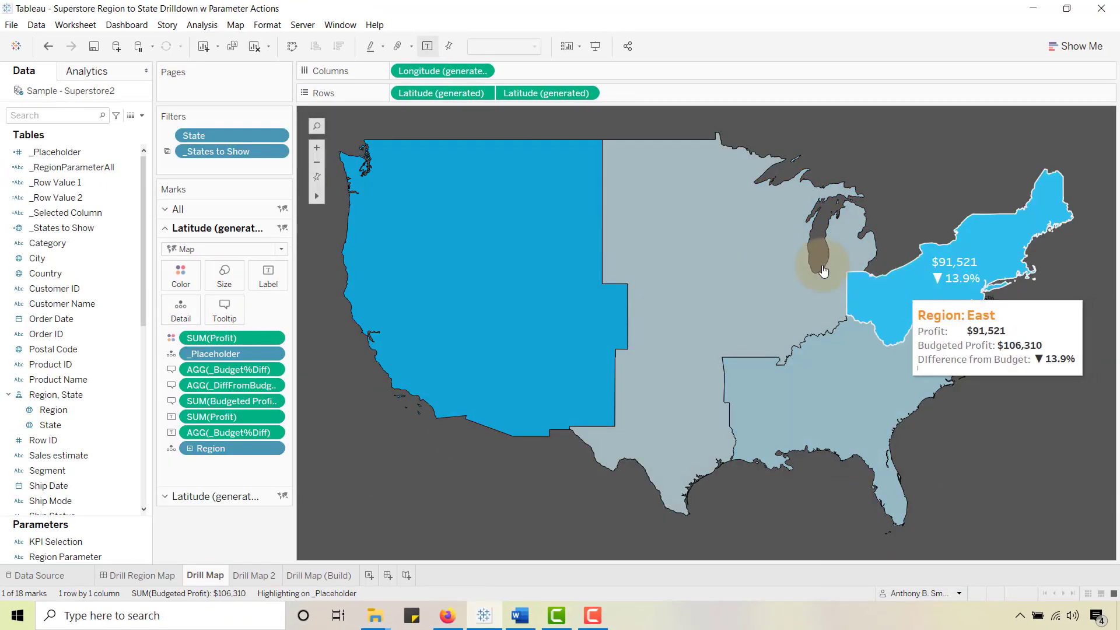
left_click(708, 220)
left_click(501, 248)
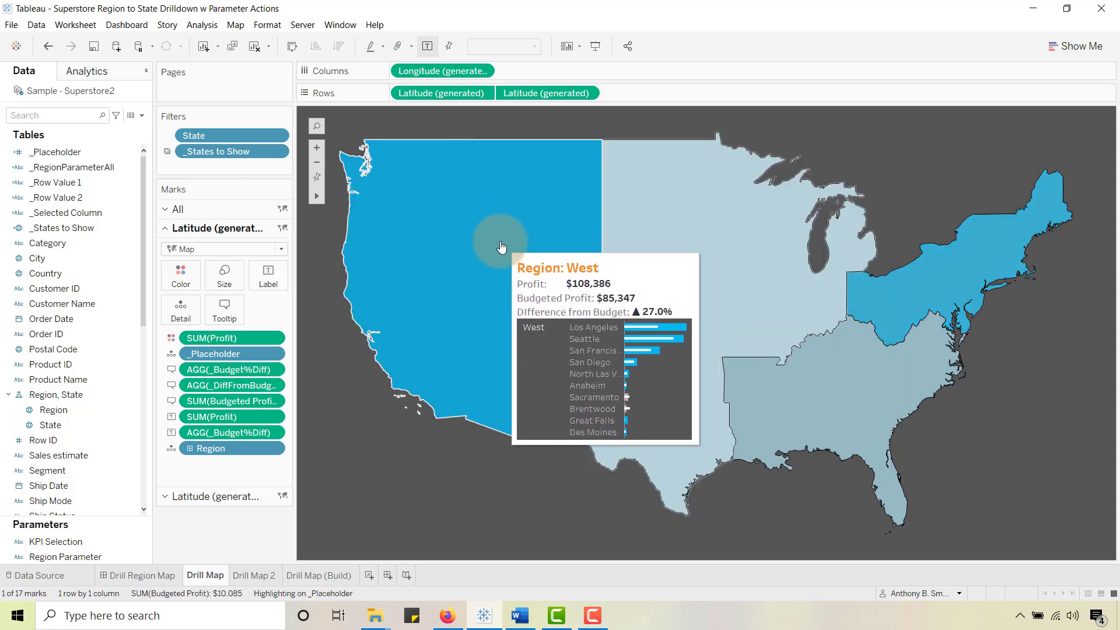
Step: Open the empty Drill Map (Build) worksheet
left_click(316, 575)
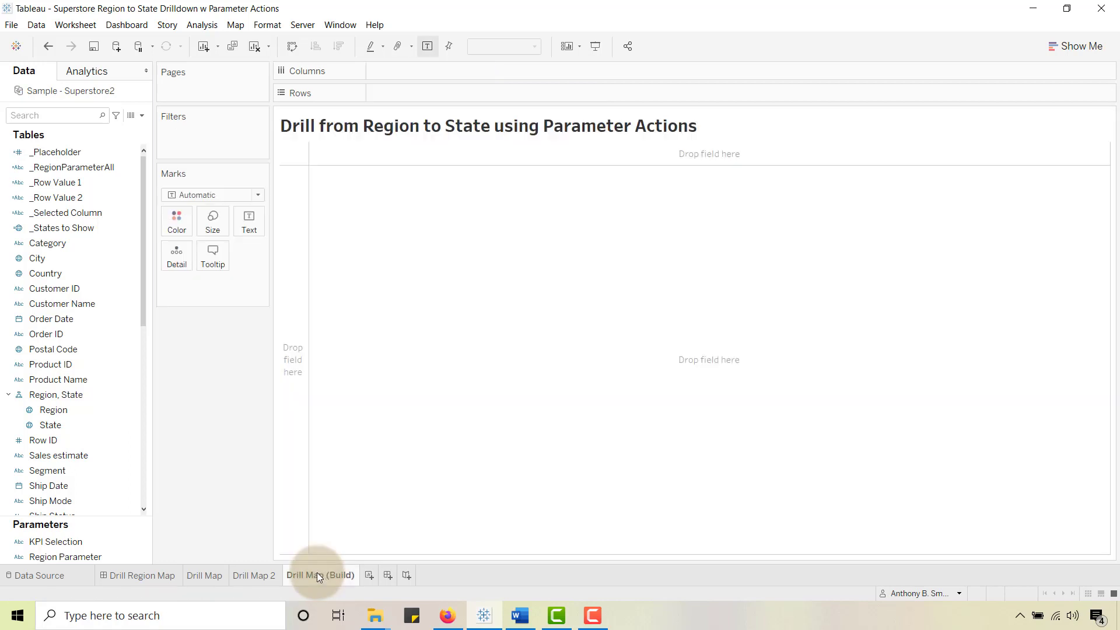
left_click(520, 616)
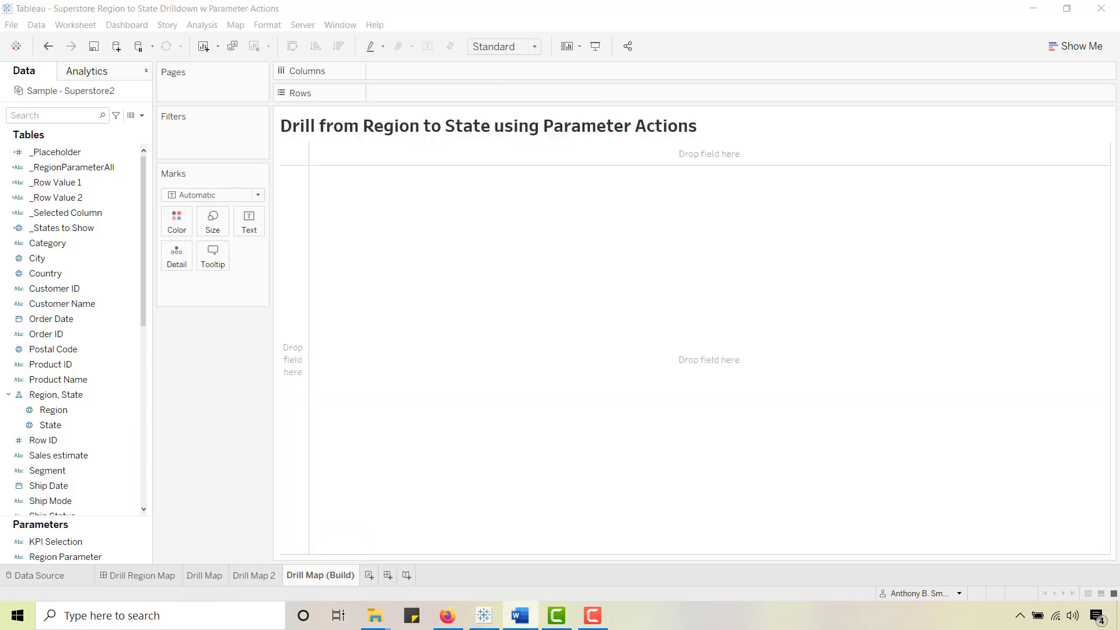
left_click(117, 349)
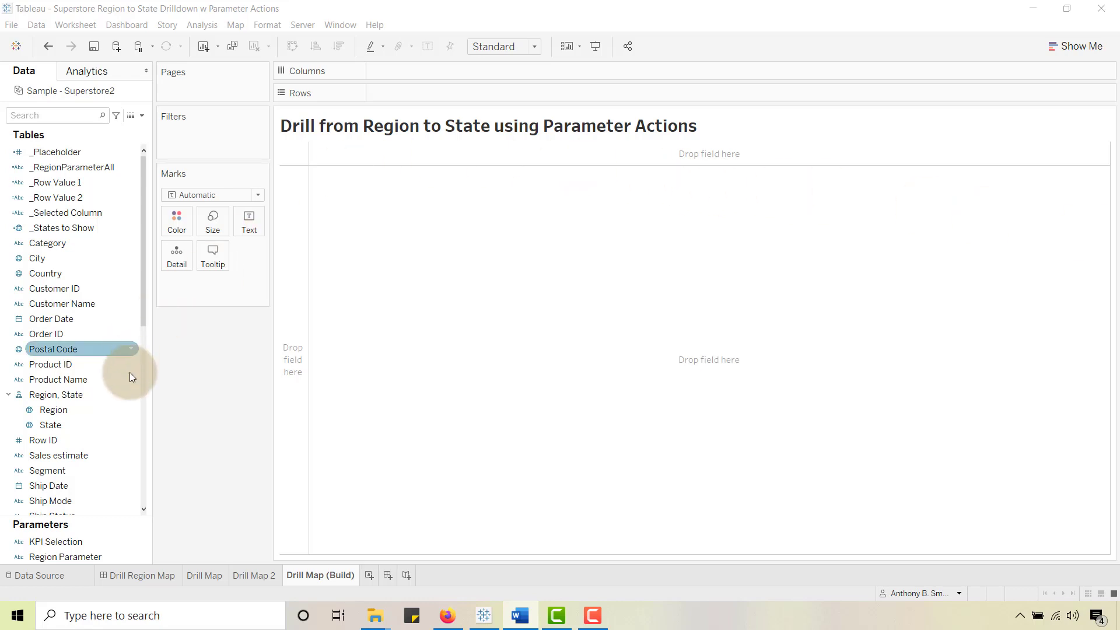
Step: Collapse the Region, State hierarchy and look through the data source's dimensions and measures
left_click(9, 396)
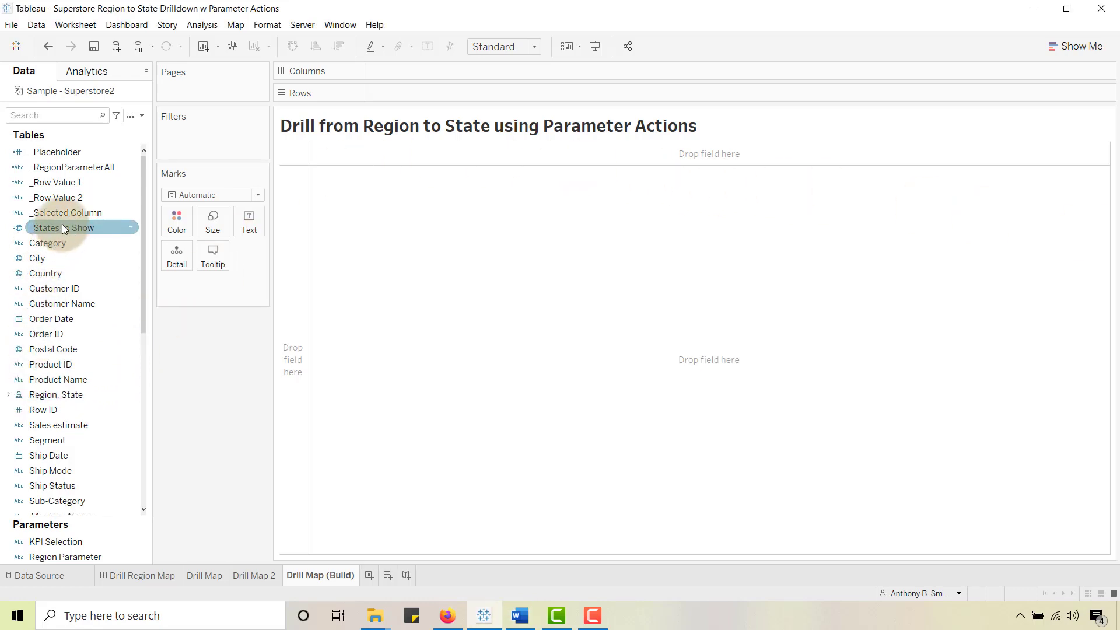
scroll(72, 301, "down", 2)
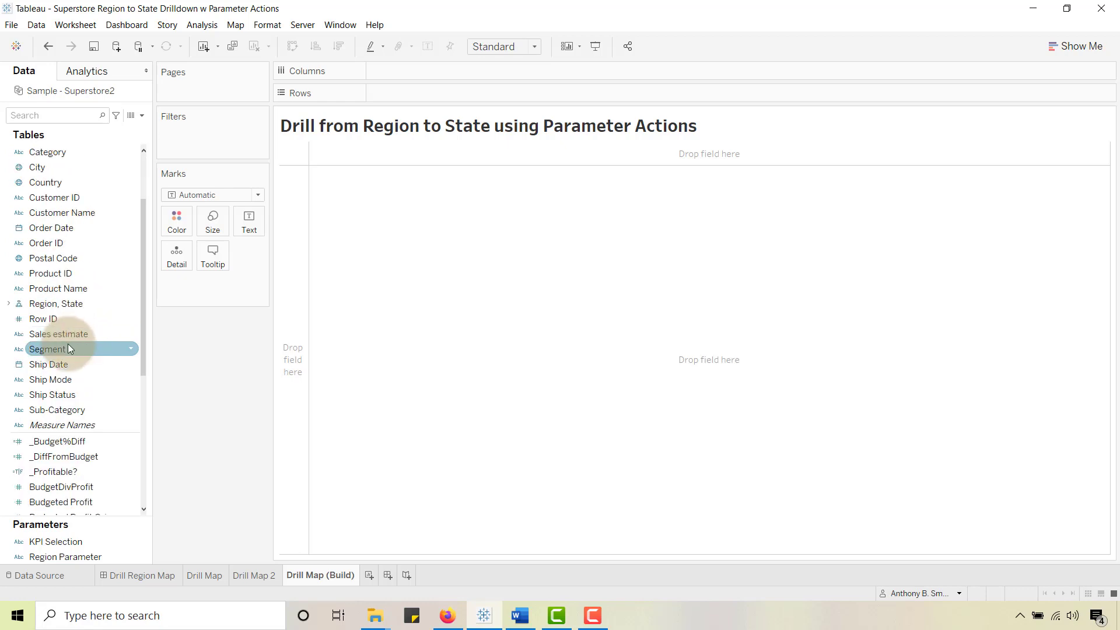
scroll(60, 343, "up", 2)
scroll(59, 340, "down", 3)
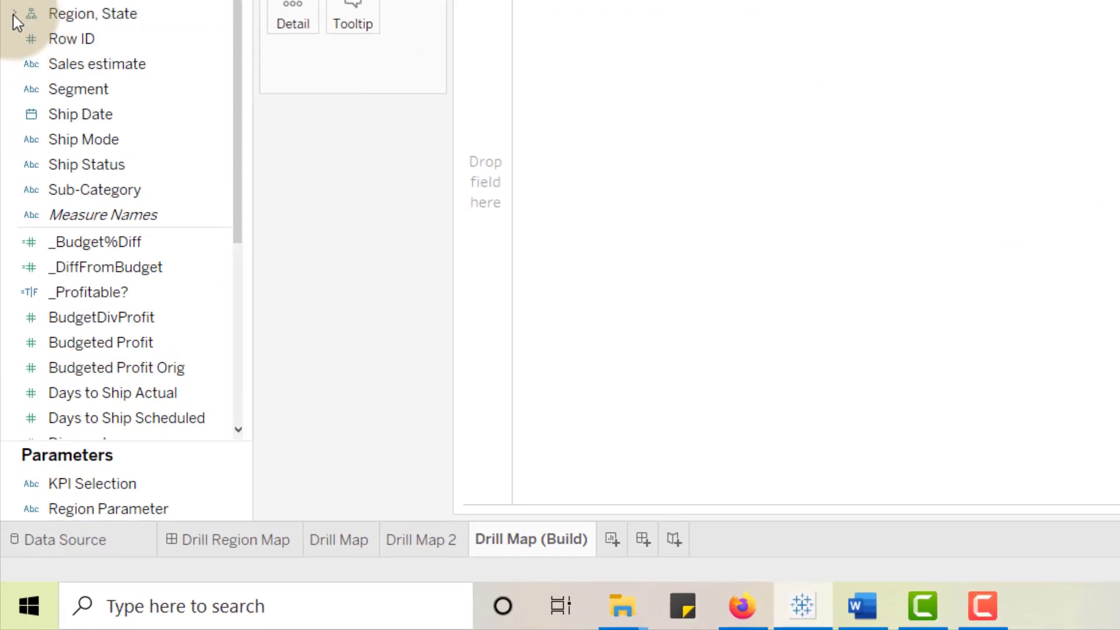
Step: Expand the Region, State hierarchy and check which field the Region field's geographic role is created from
left_click(14, 14)
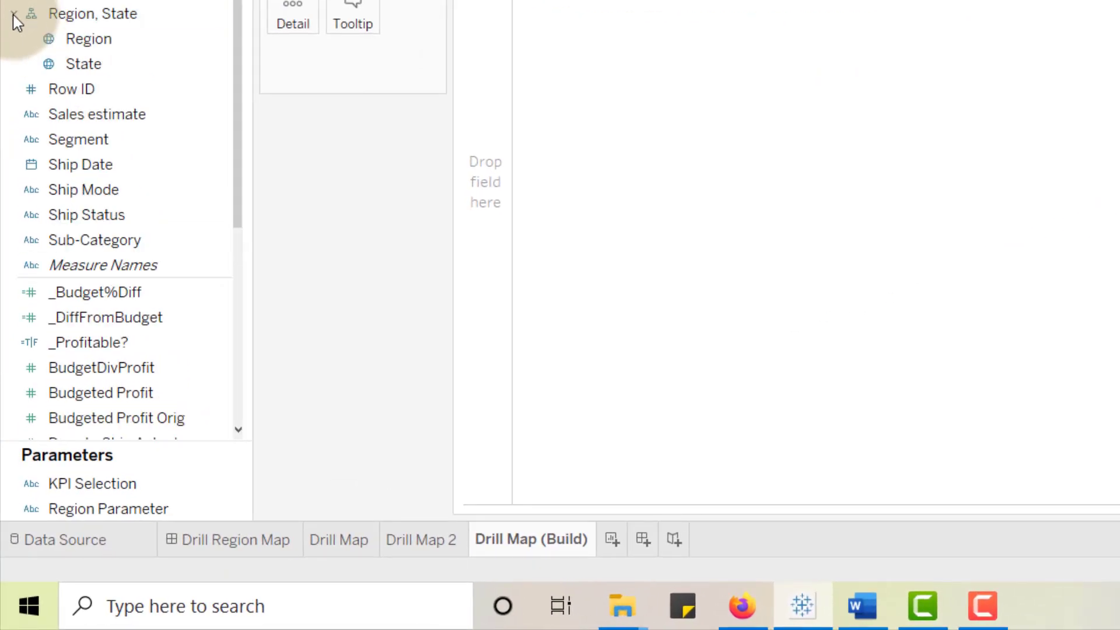
left_click(72, 61)
left_click(93, 40)
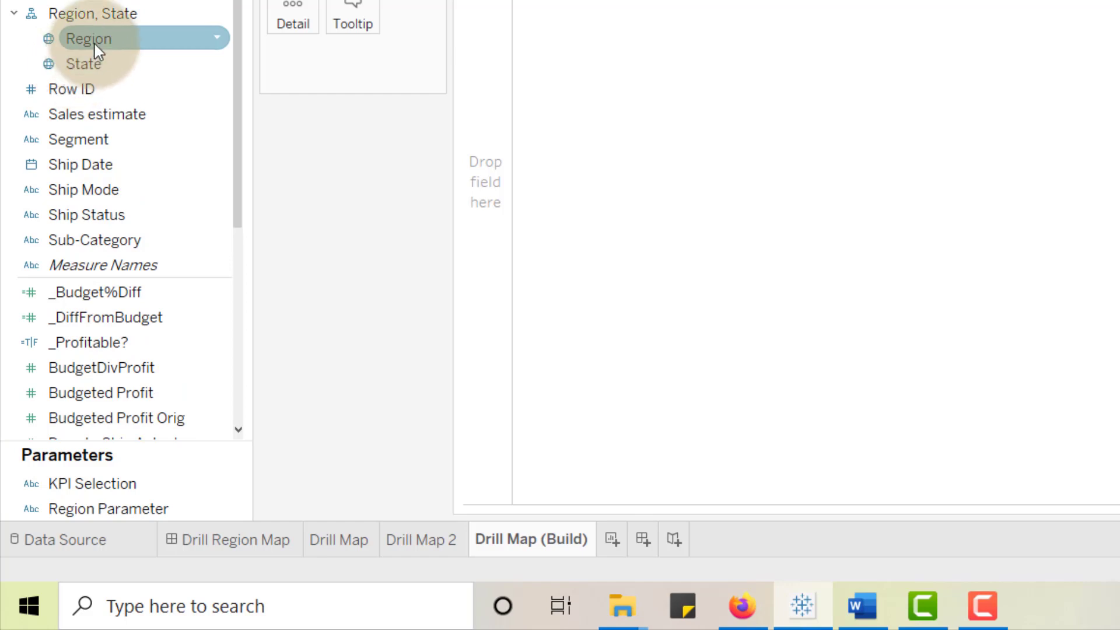
right_click(97, 47)
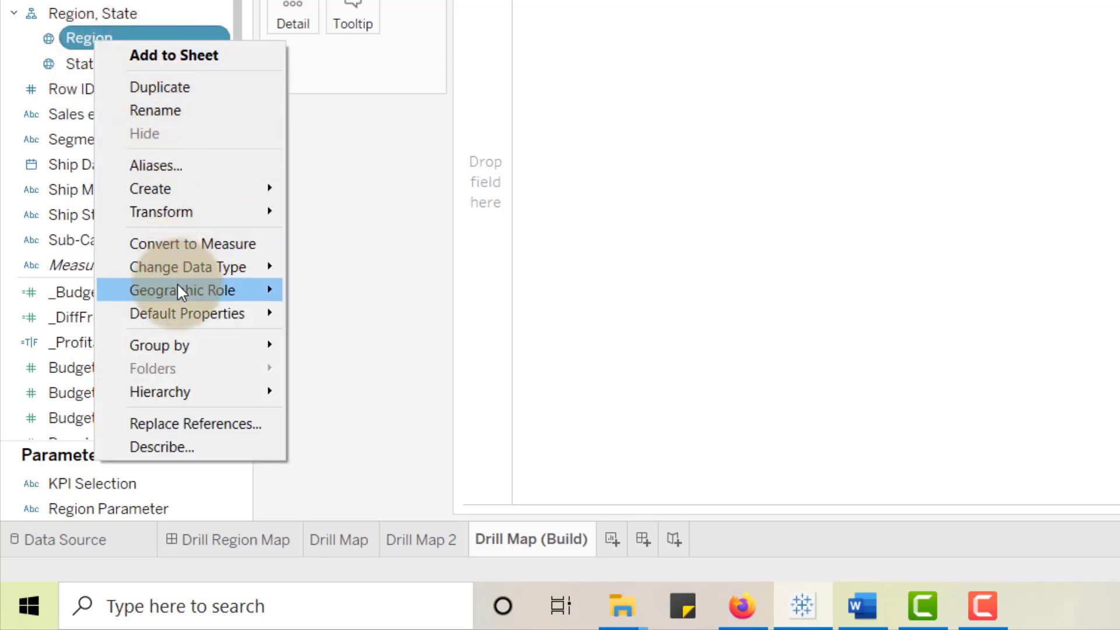
mouse_move(179, 288)
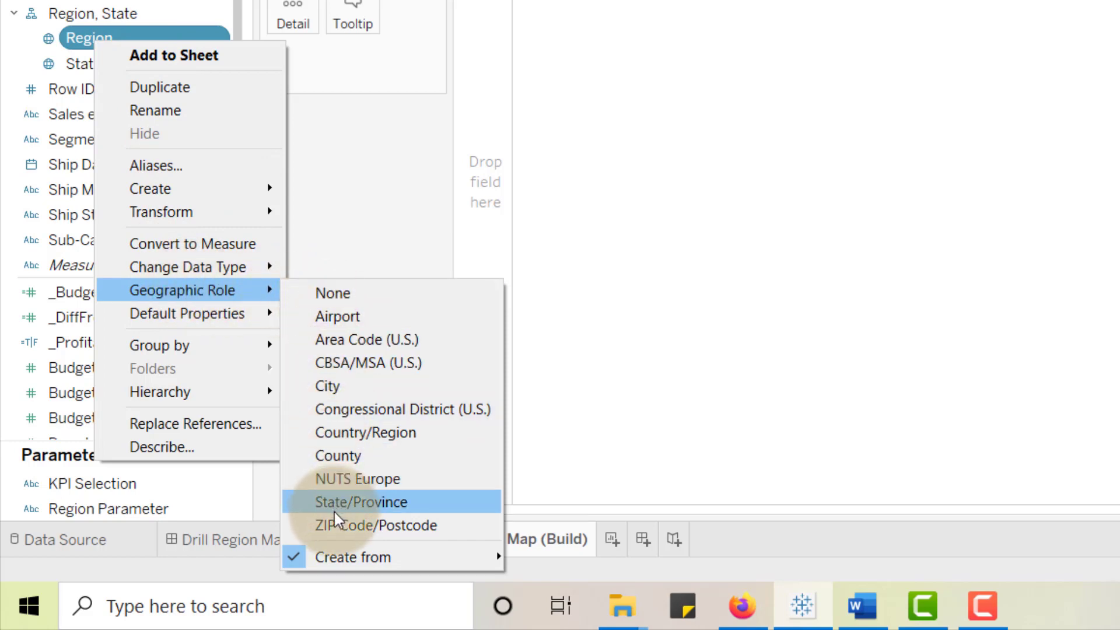
mouse_move(344, 559)
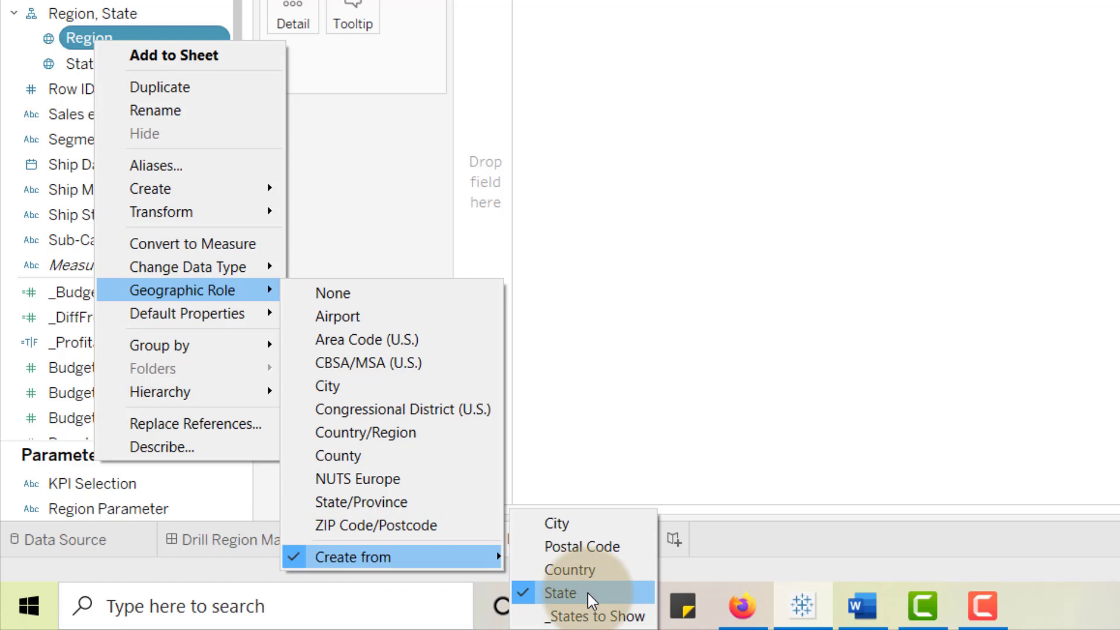
left_click(26, 56)
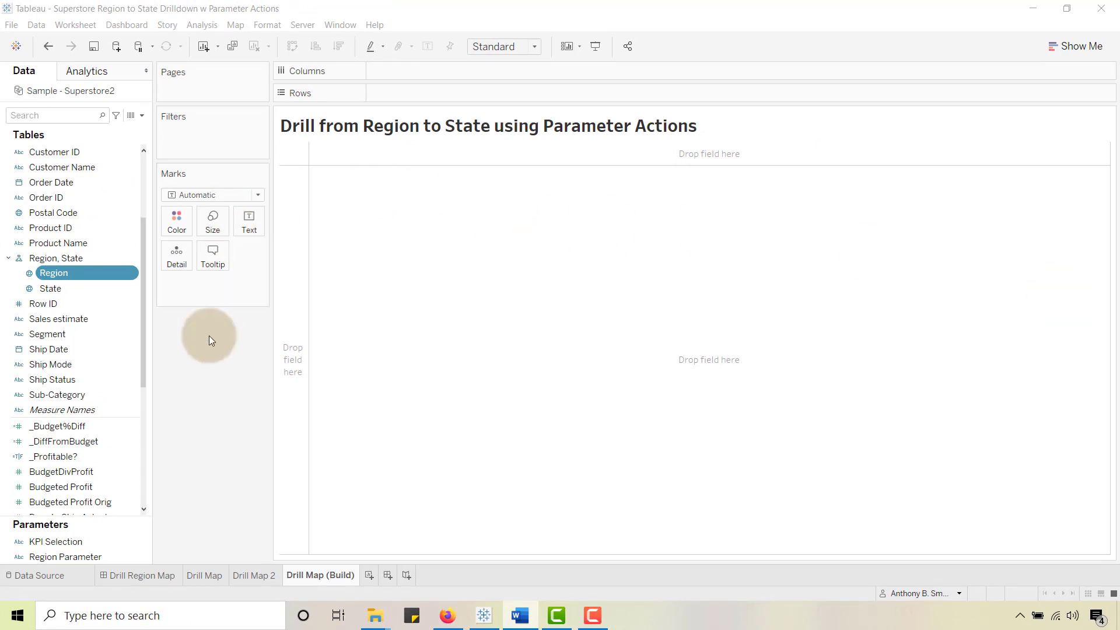
Step: Plot State as a map on the worksheet and set the background map's washout to 100%
double_click(59, 288)
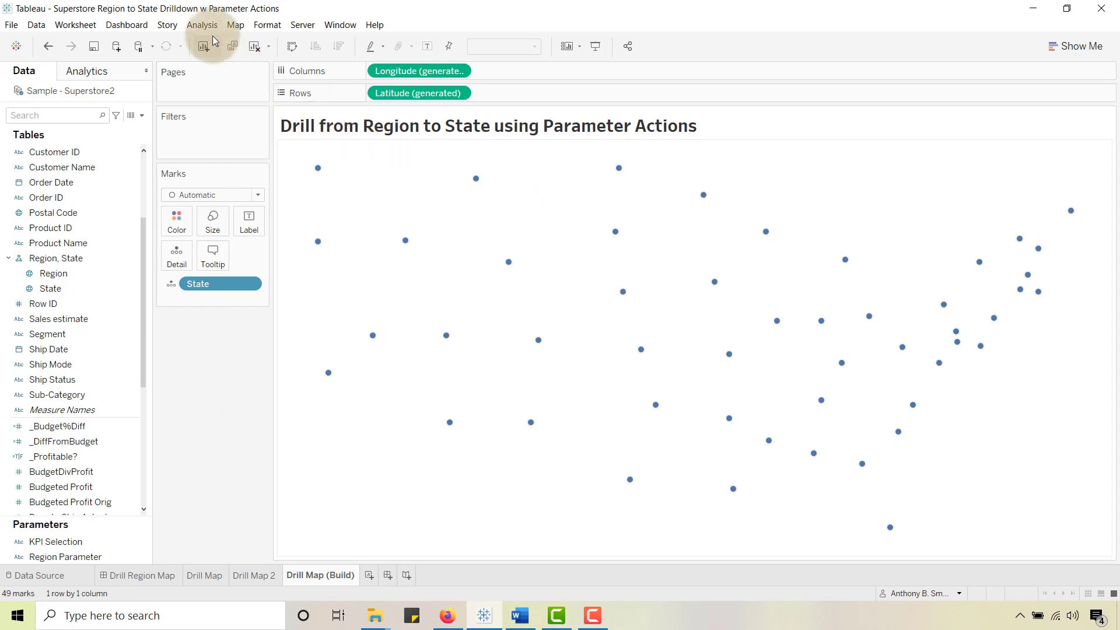
left_click(235, 25)
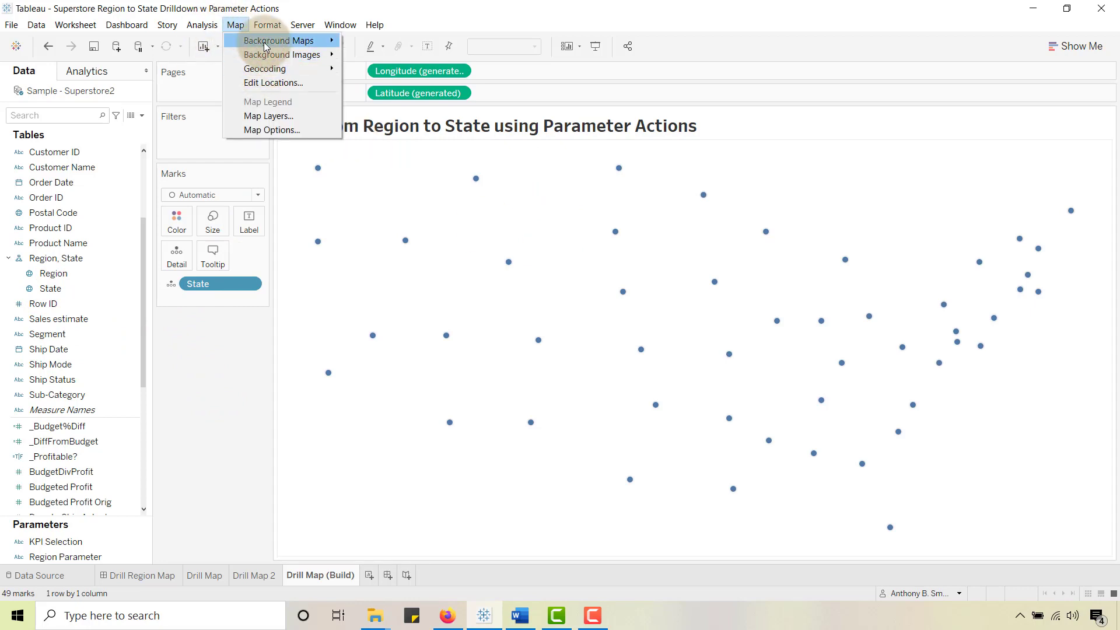
mouse_move(264, 44)
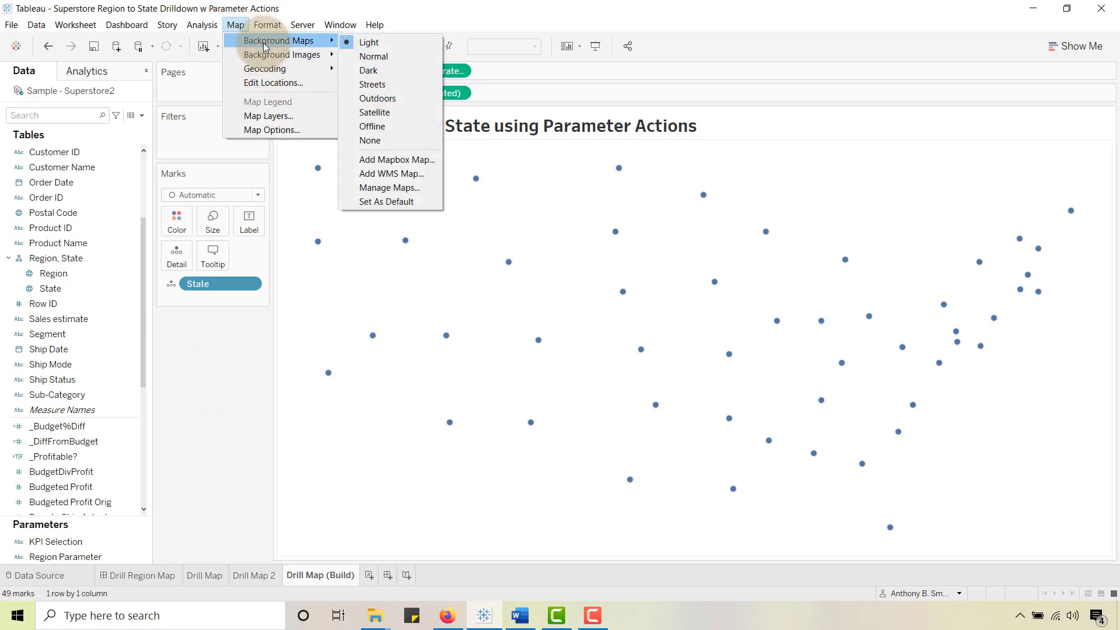
left_click(262, 116)
left_click_drag(104, 137, 57, 137)
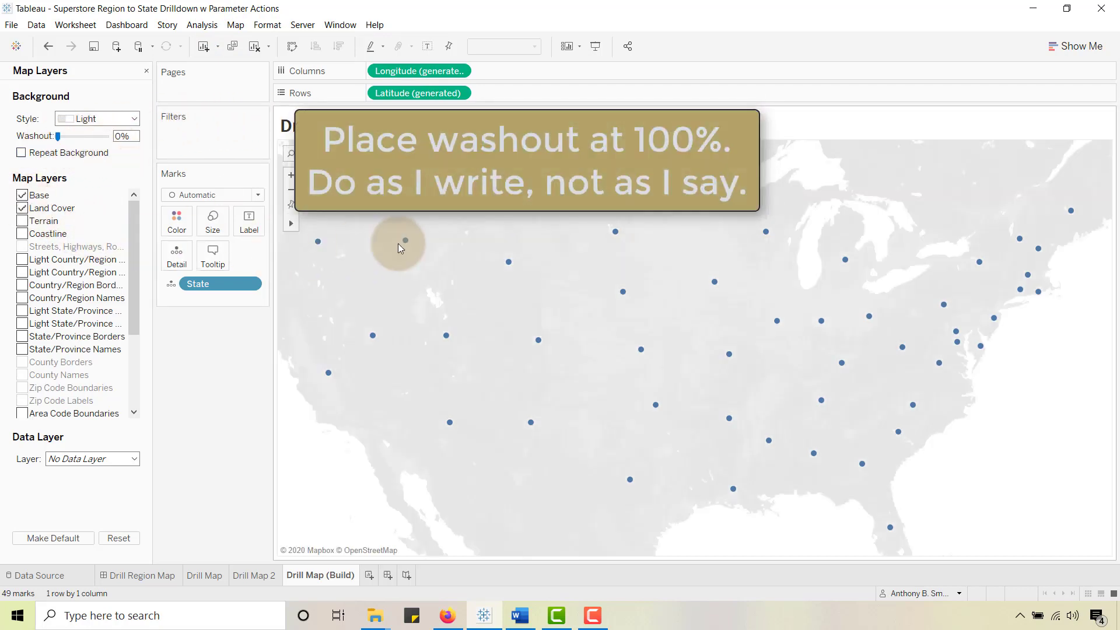
left_click_drag(59, 138, 152, 149)
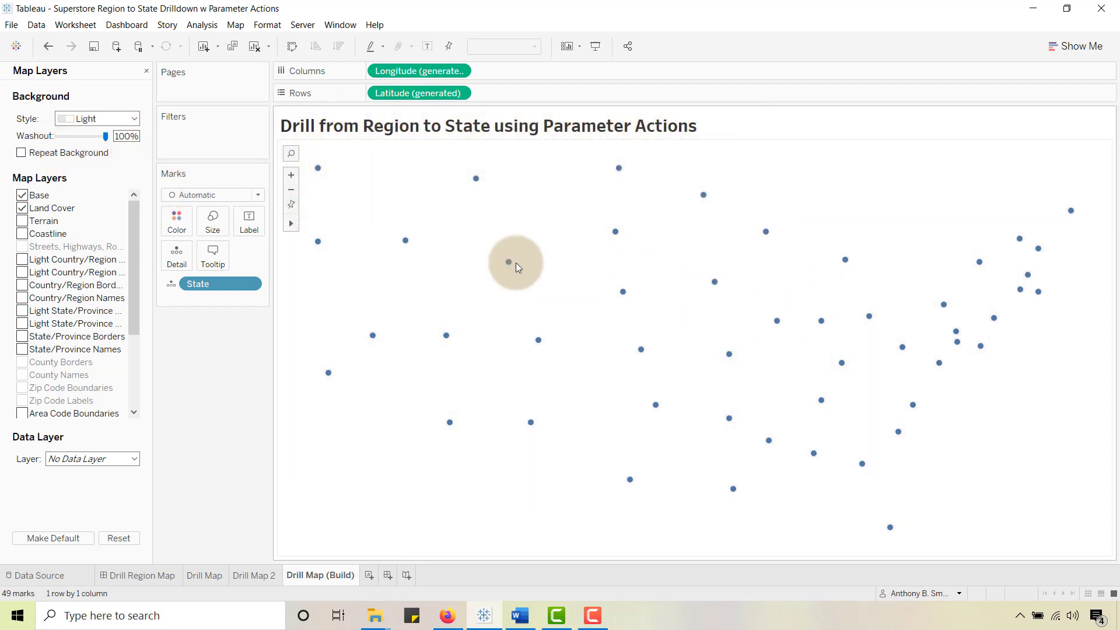
left_click(147, 71)
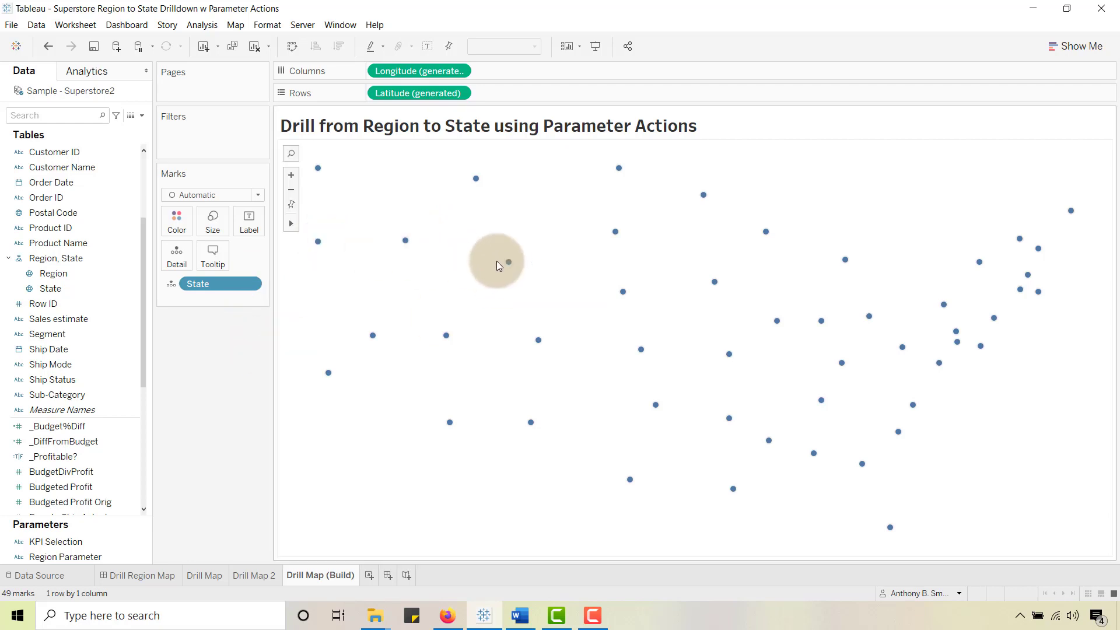
Step: Duplicate the generated Latitude on Rows and change the mark type of both maps to Map
key("alt+Tab")
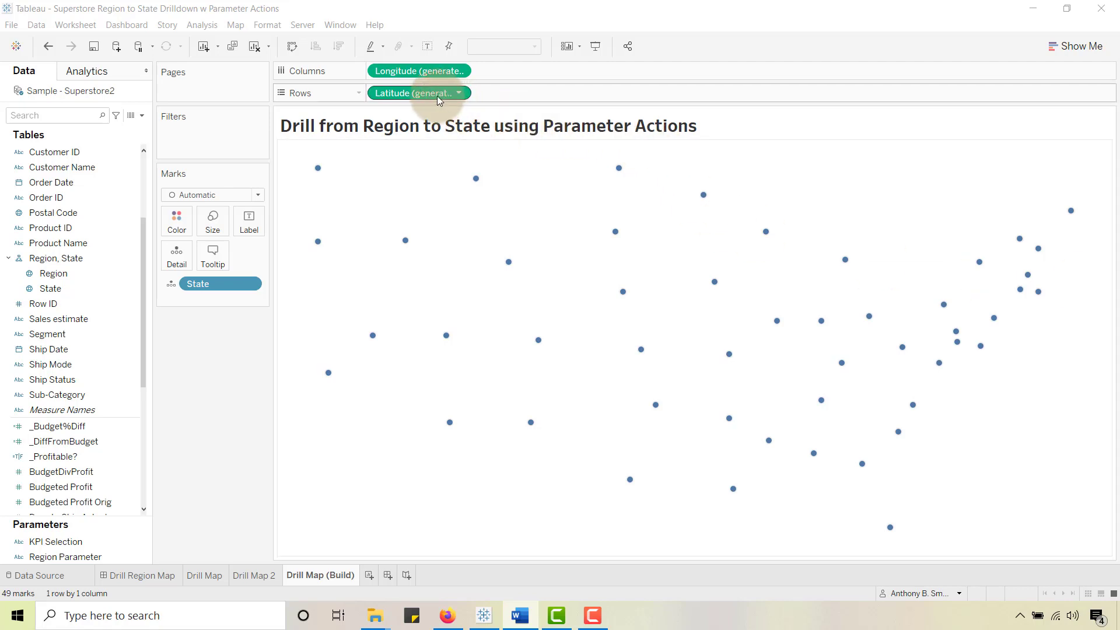
left_click_drag(429, 97, 543, 98)
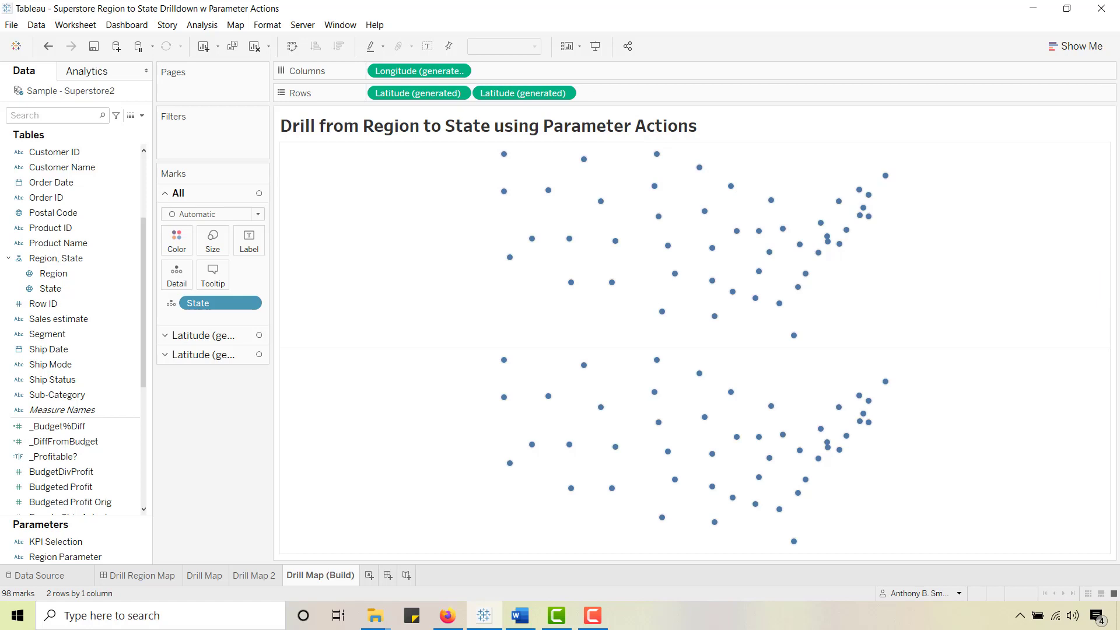
left_click(257, 215)
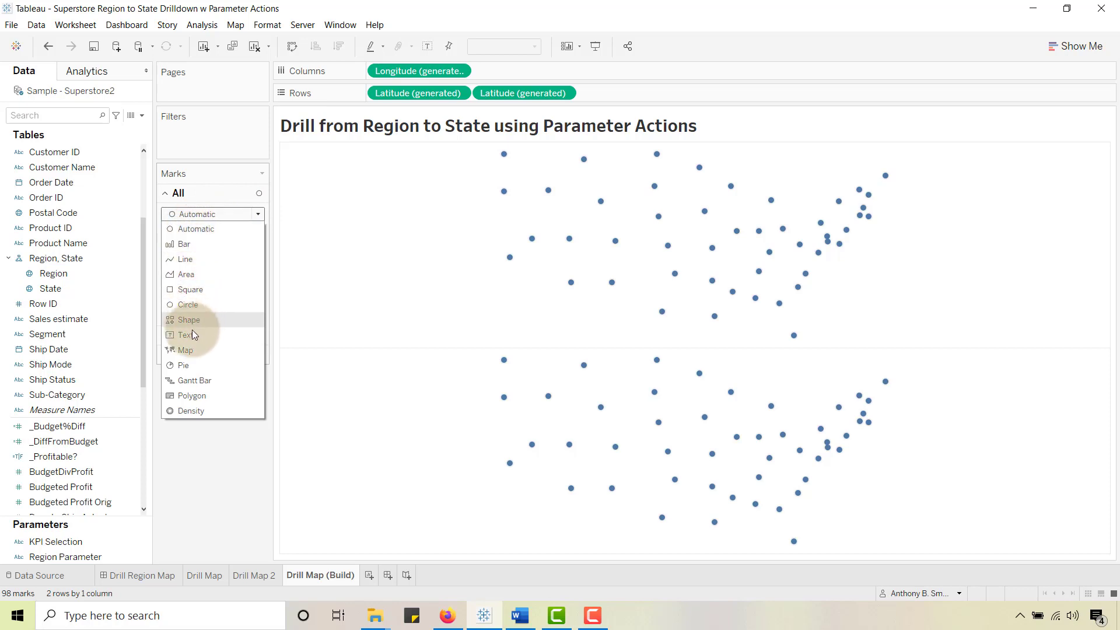
left_click(189, 350)
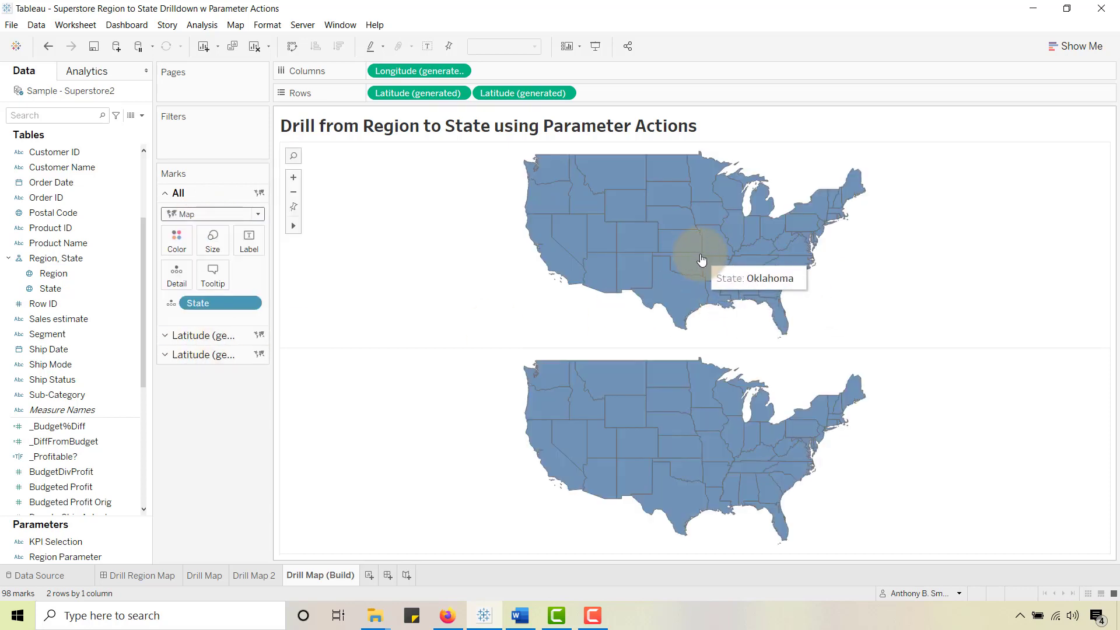
left_click(628, 309)
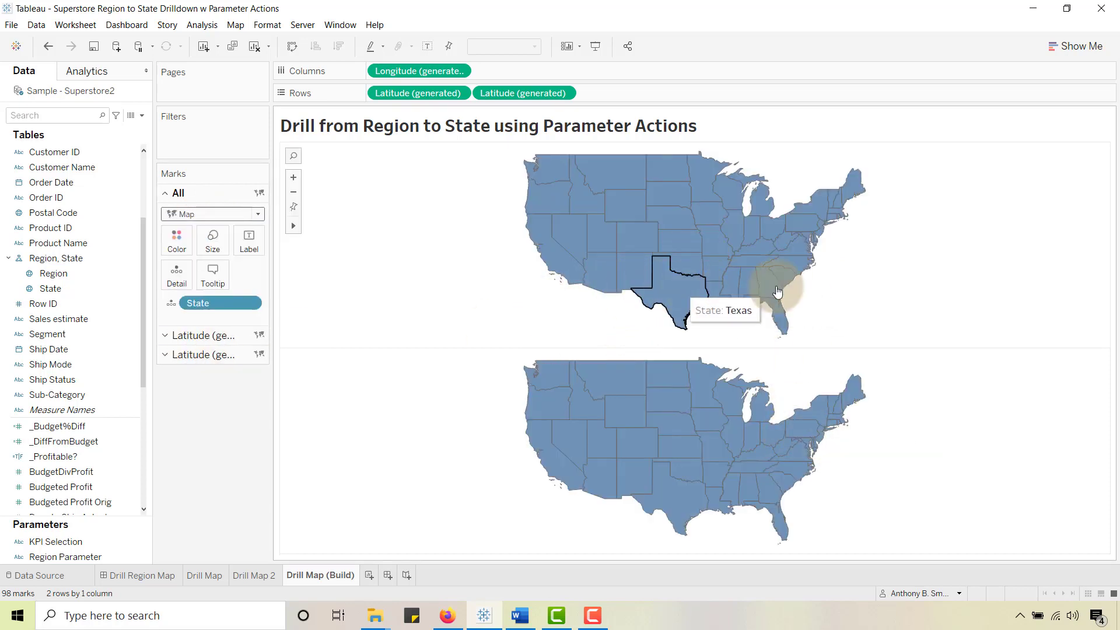
Step: Open the Region Parameter's definition and review its data type, current value and list of allowable values
left_click(519, 615)
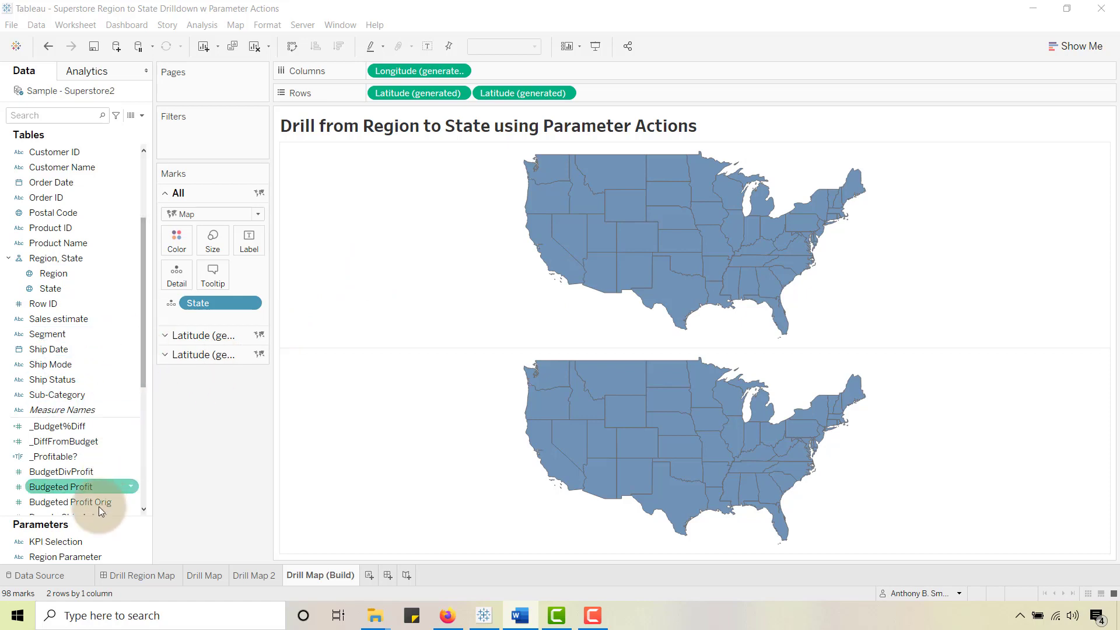
right_click(87, 557)
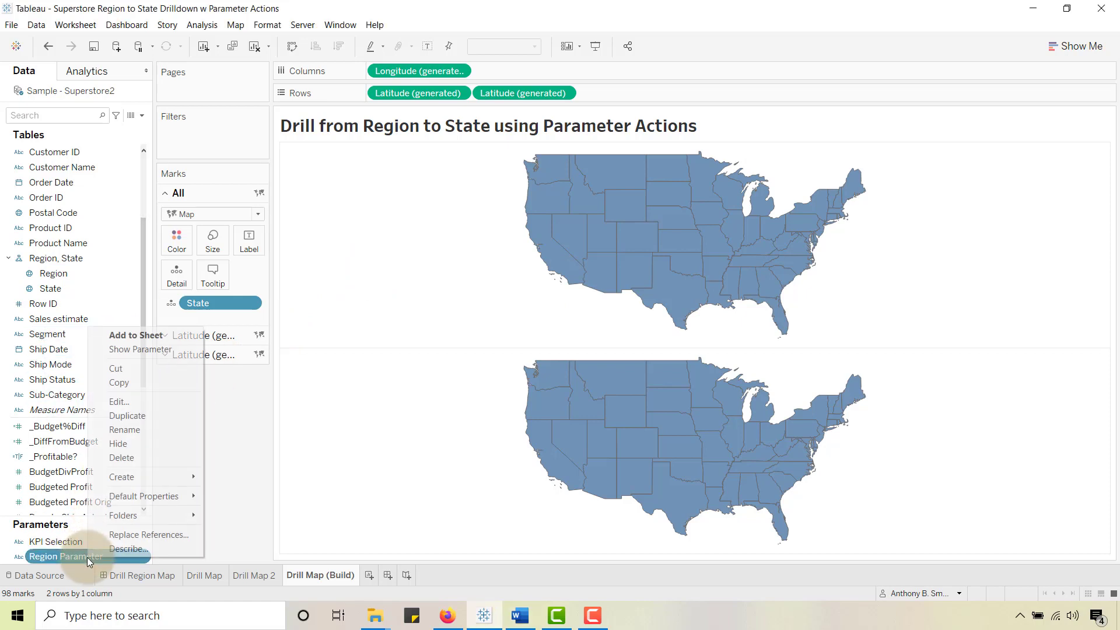
left_click(122, 402)
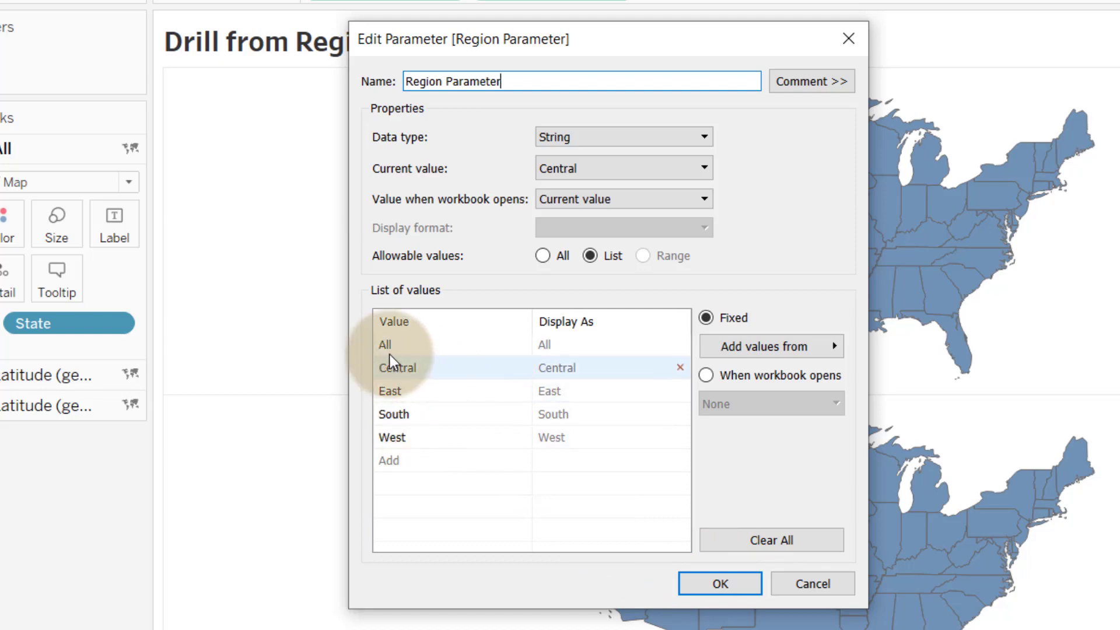
left_click(720, 583)
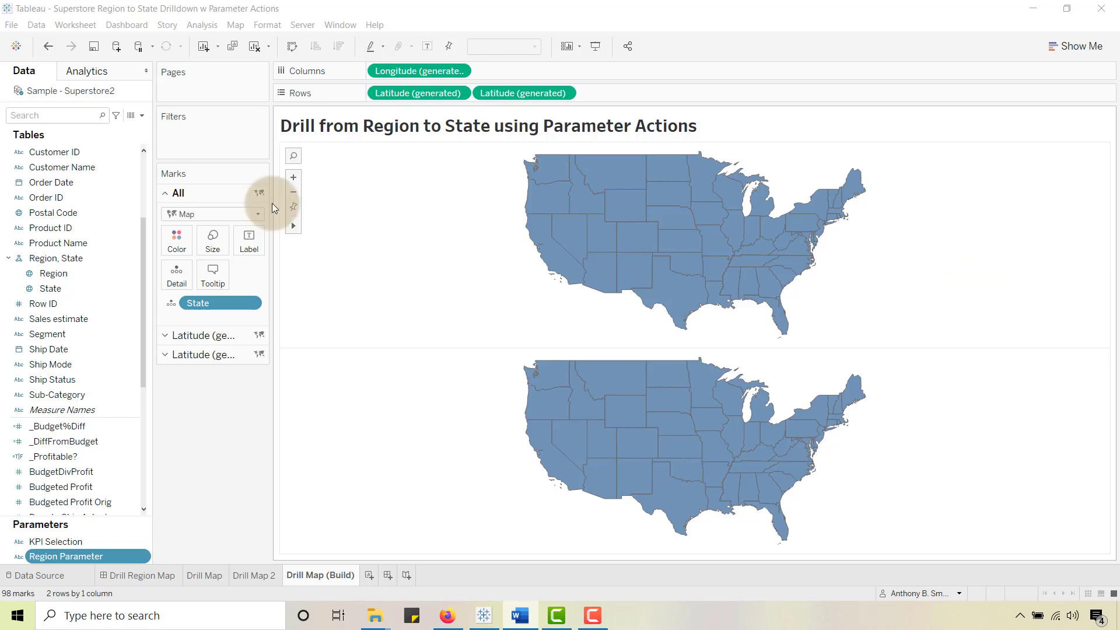
Step: Open the _States to Show calculated field and examine its formula comparing Region with the Region Parameter
left_click_drag(144, 245, 134, 180)
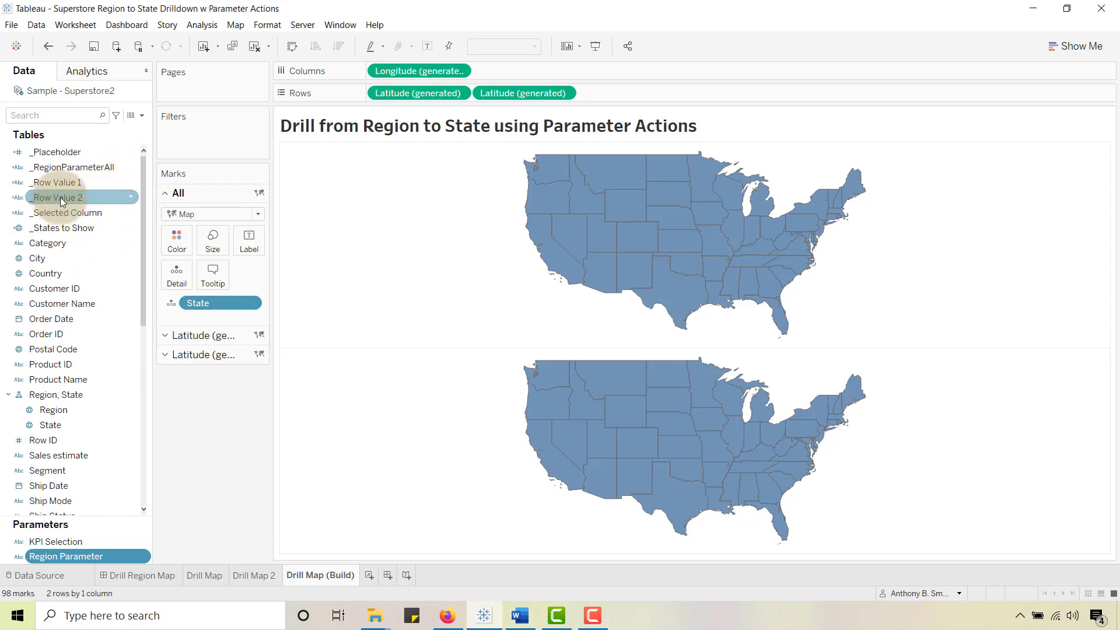
right_click(67, 229)
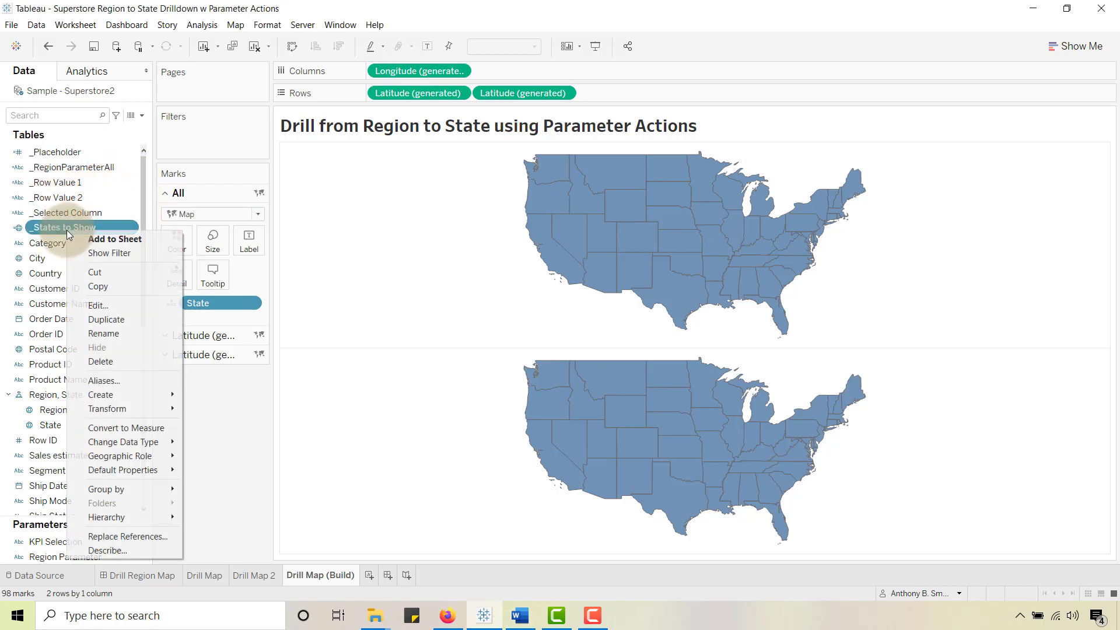
left_click(100, 306)
left_click_drag(487, 270, 493, 163)
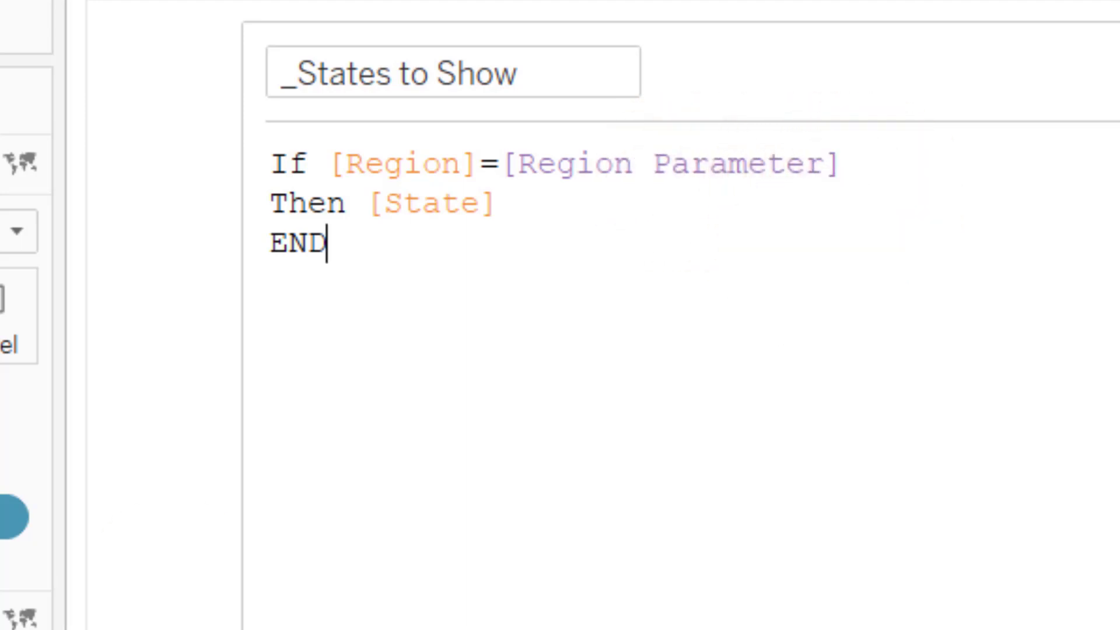
left_click(520, 205)
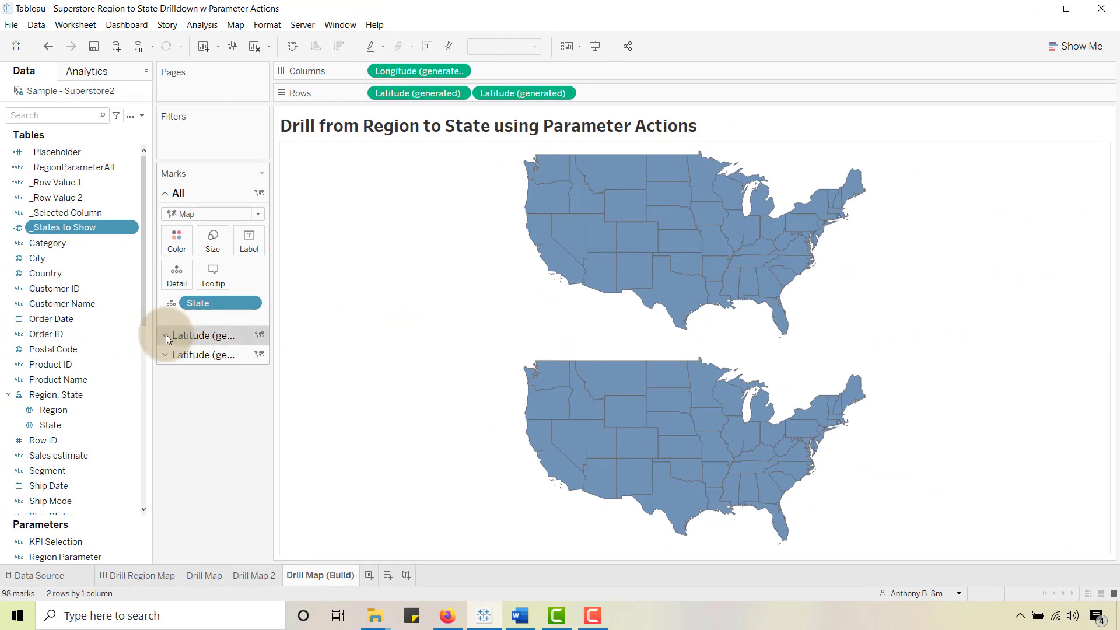
Step: Replace State with Region as the detail field of the first Latitude map
left_click(167, 336)
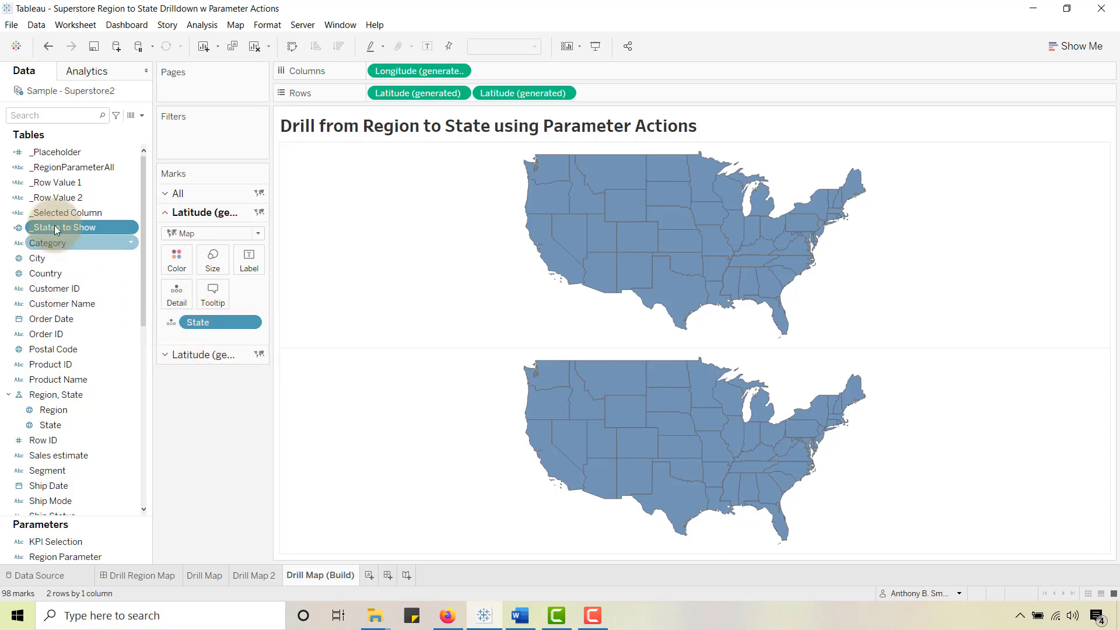
left_click_drag(44, 409, 203, 437)
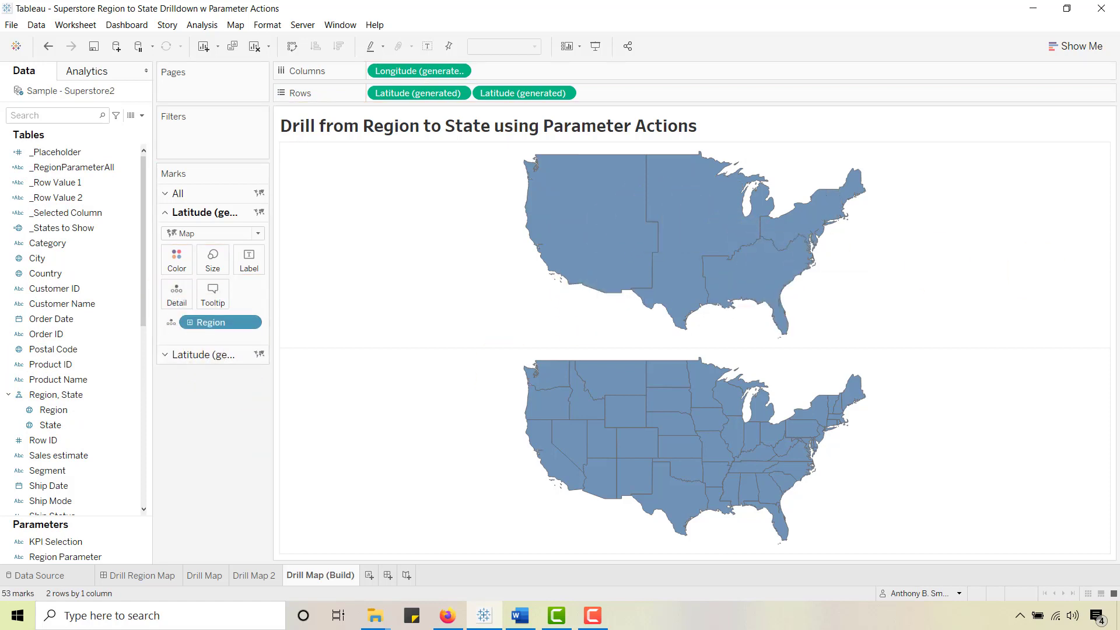
key("alt+Tab")
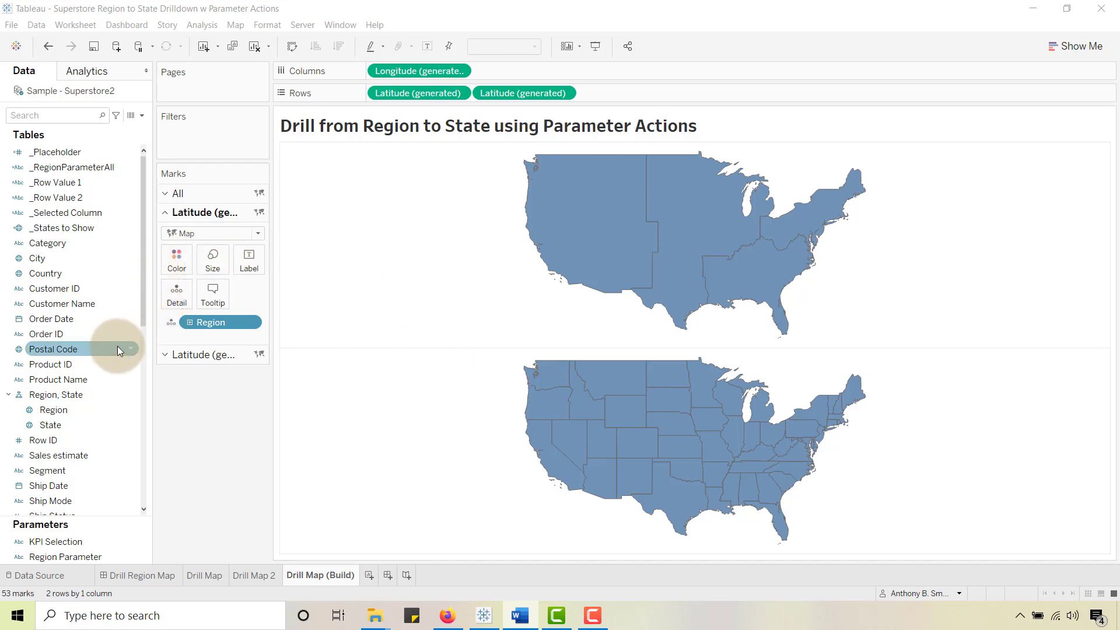
Step: Label the regions on the first Latitude map with Profit
scroll(70, 415, "down", 3)
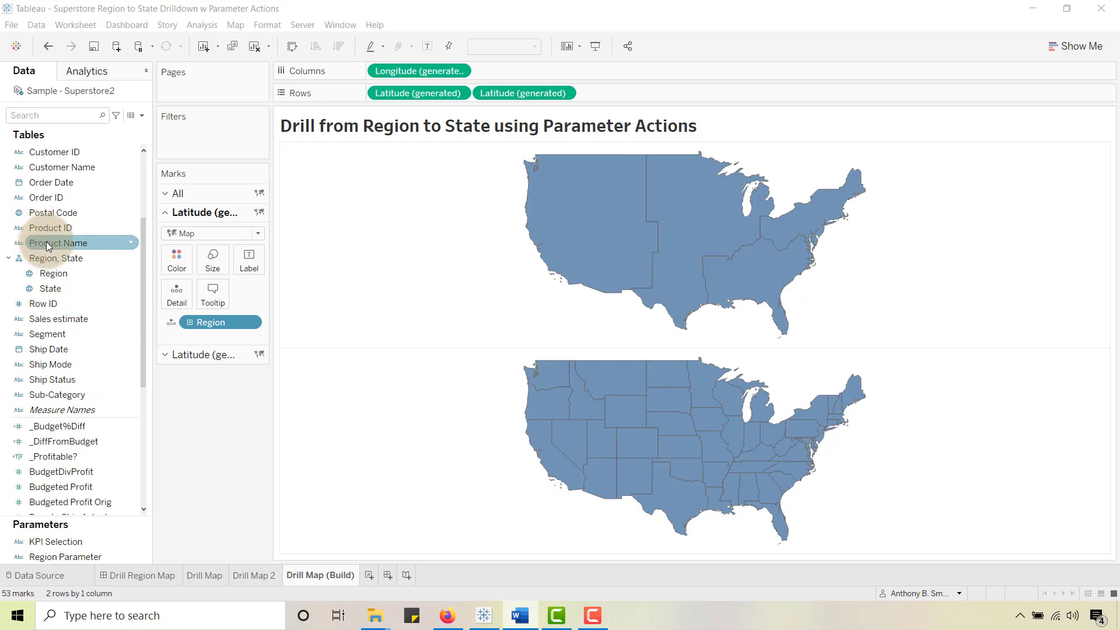
scroll(47, 241, "down", 2)
left_click_drag(145, 356, 131, 432)
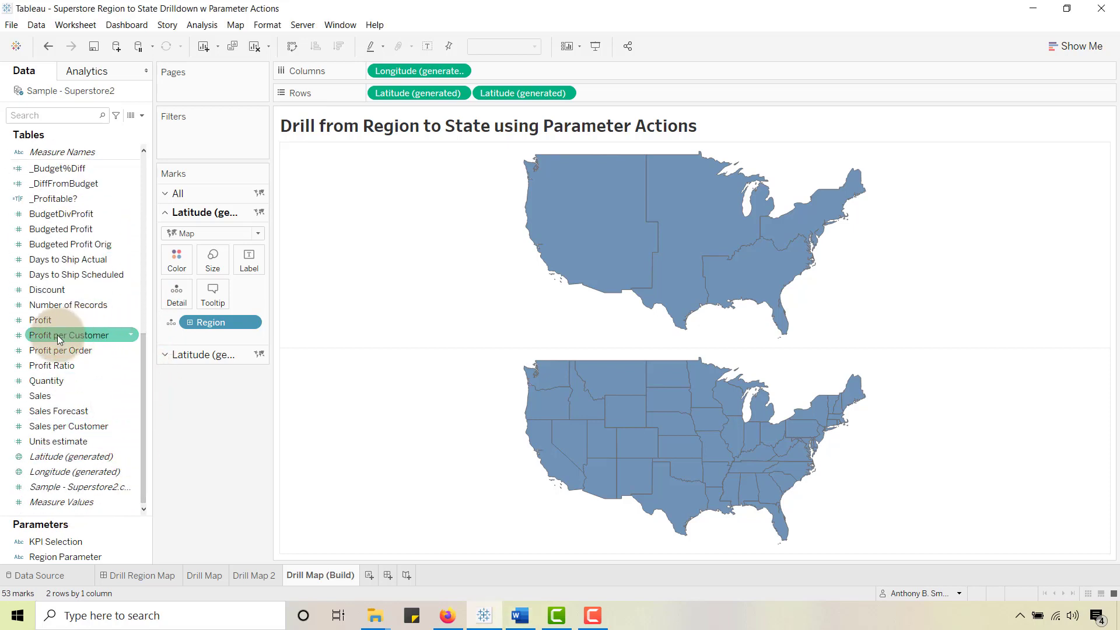
left_click_drag(45, 321, 246, 266)
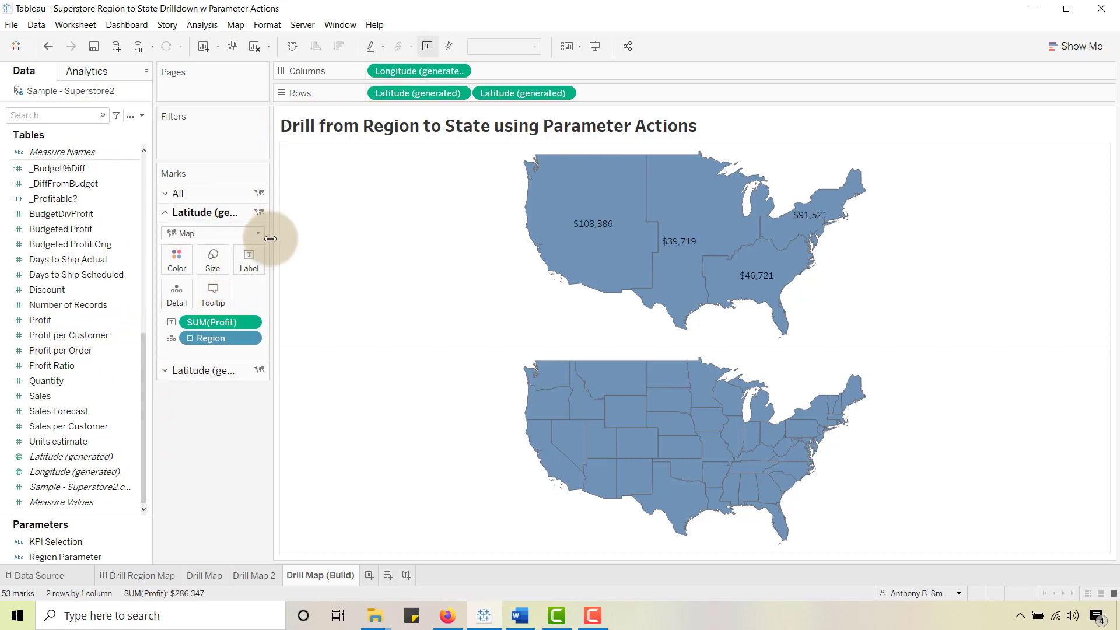
Step: Open the _Budget%Diff calculated field and examine its formula comparing Profit with Budgeted Profit
left_click(97, 246)
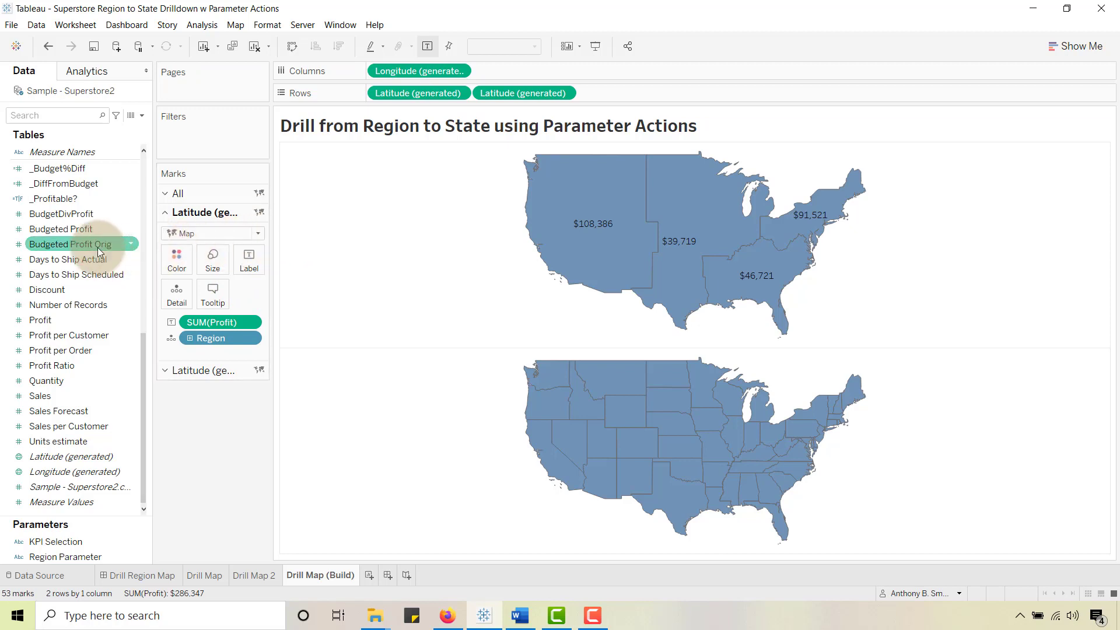
left_click_drag(143, 348, 140, 297)
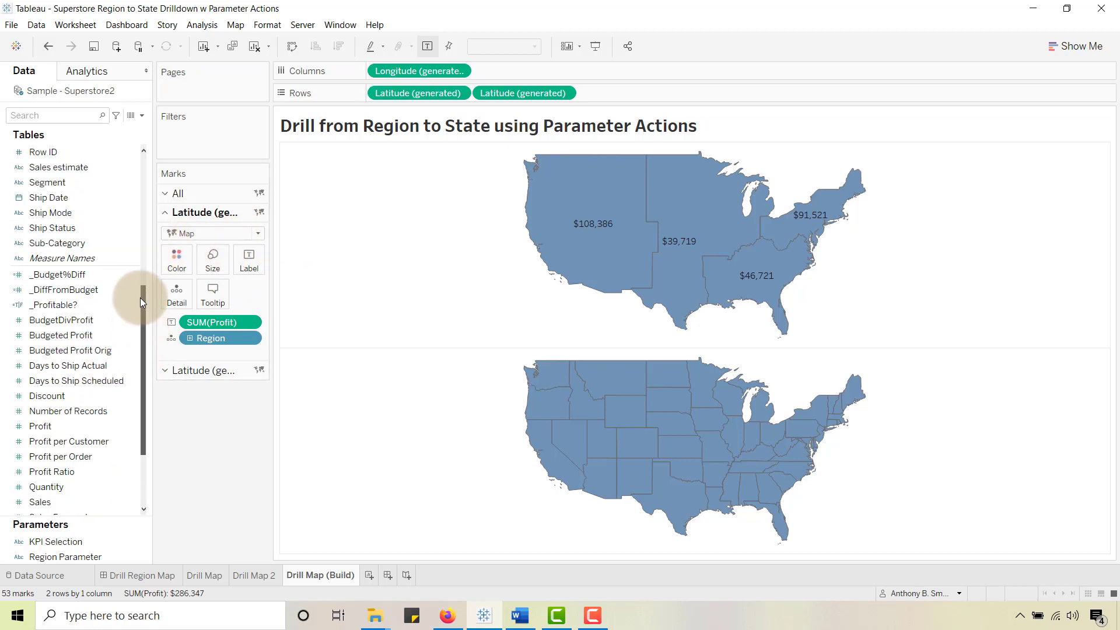
left_click(63, 290)
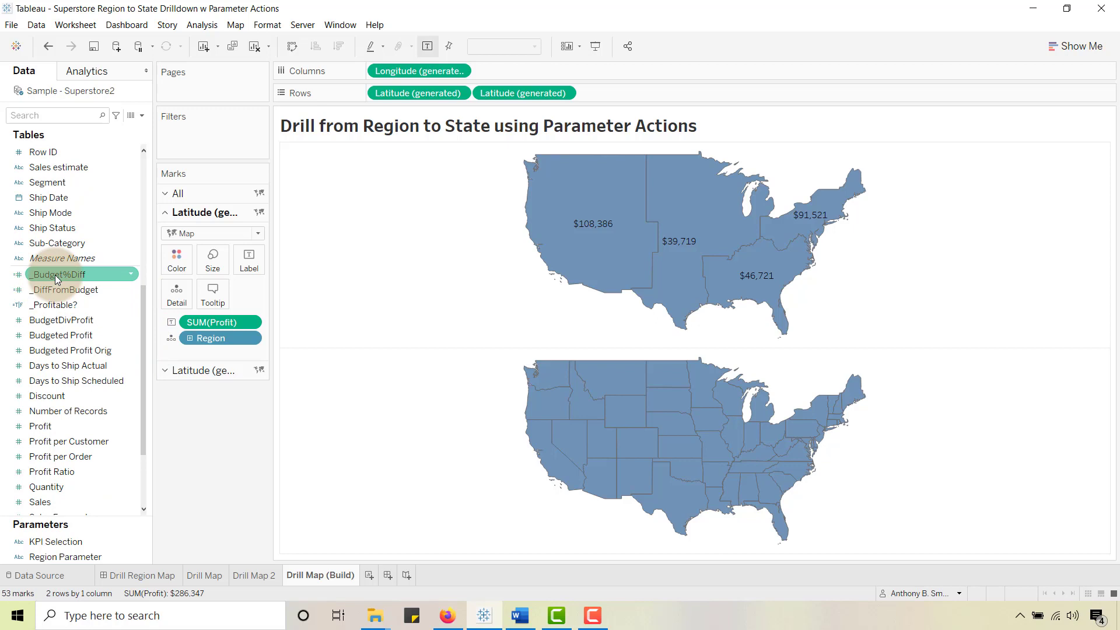
left_click(131, 275)
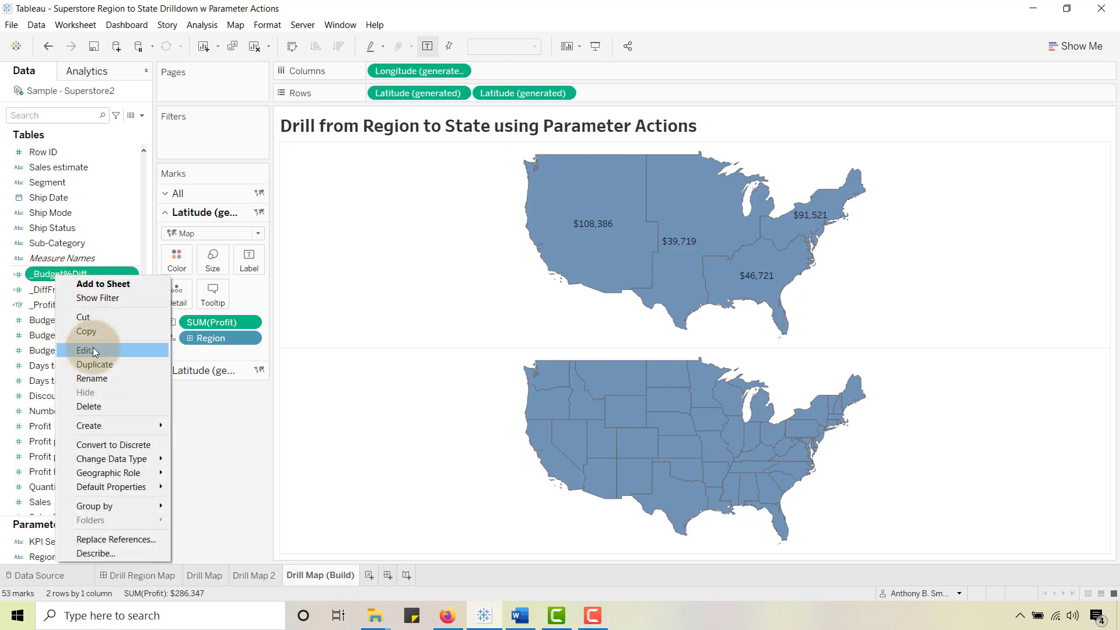
left_click(166, 350)
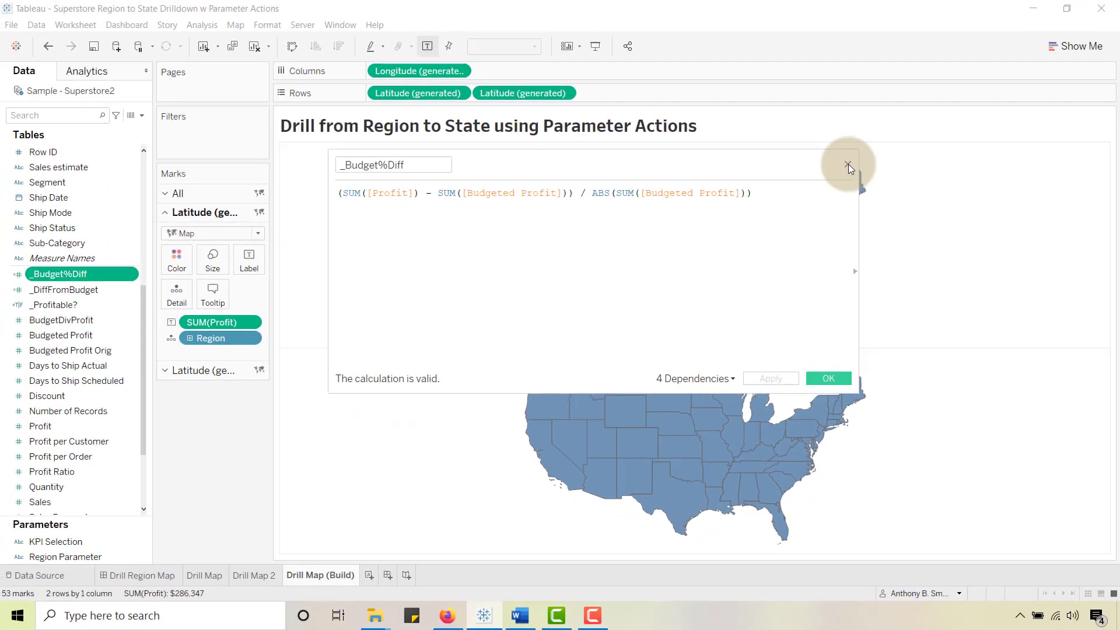
left_click(850, 169)
Step: Add _Budget%Diff to the region labels on the first Latitude map, alongside Profit
left_click_drag(51, 274, 137, 321)
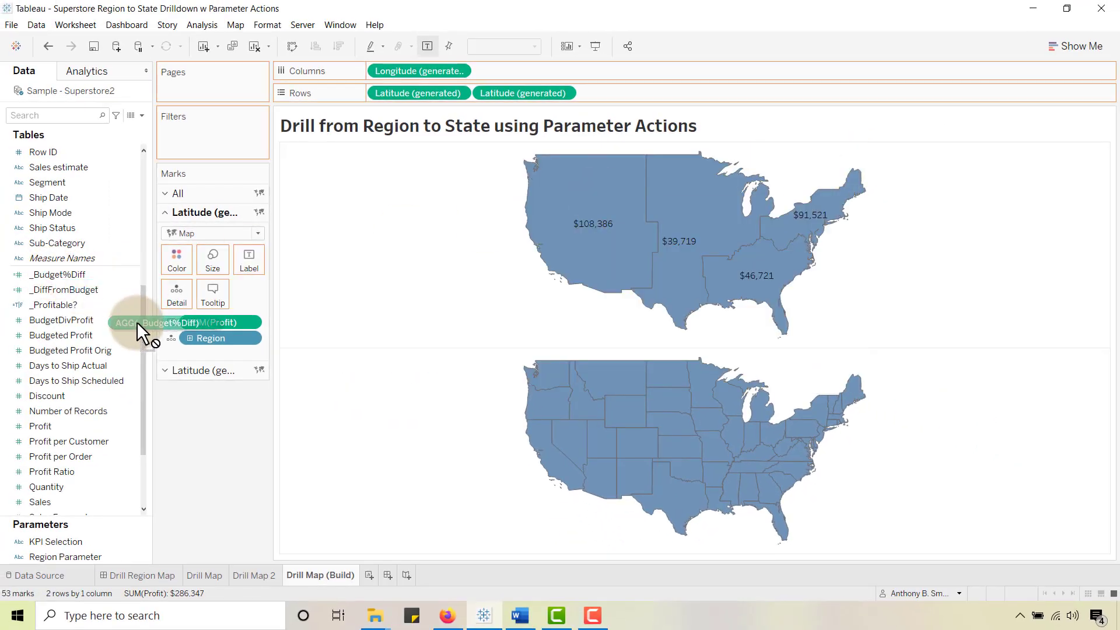
left_click_drag(235, 285, 247, 261)
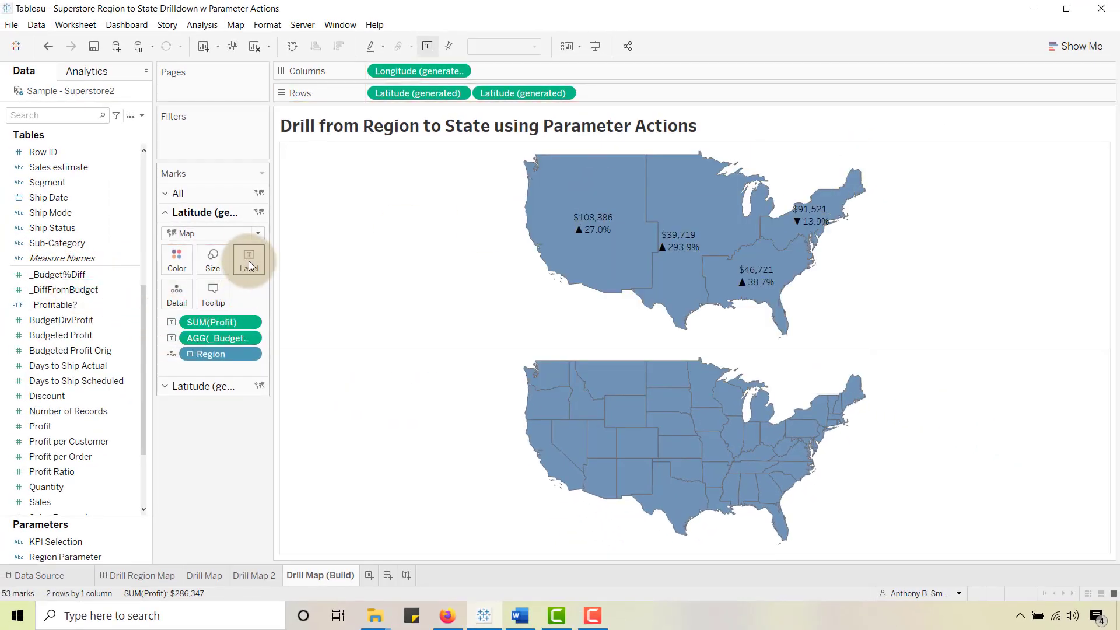
mouse_move(627, 248)
mouse_move(754, 287)
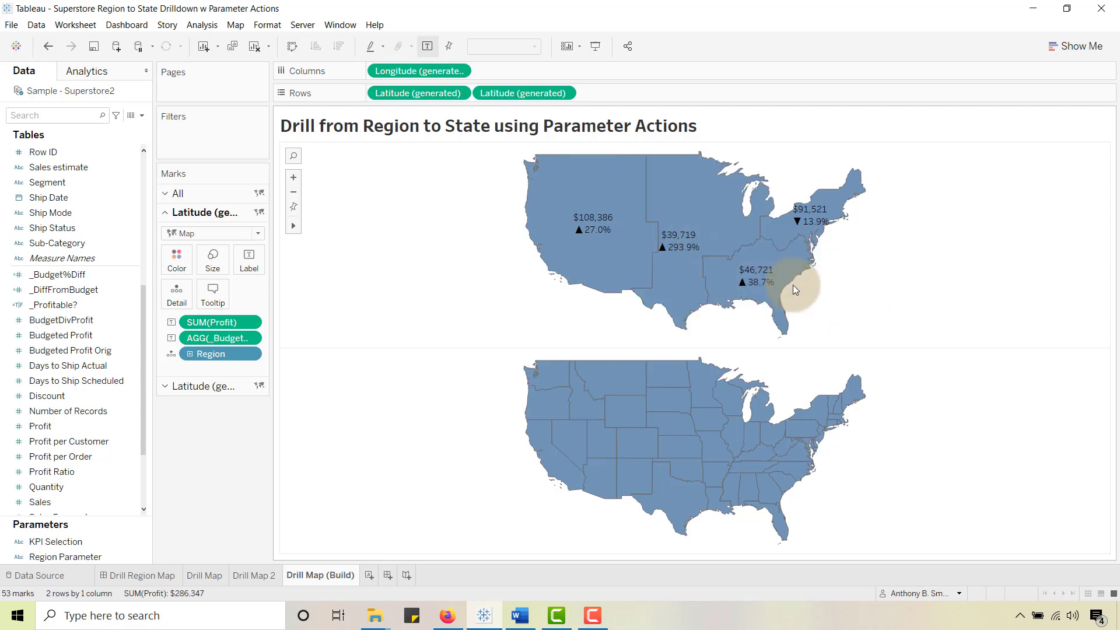
mouse_move(629, 280)
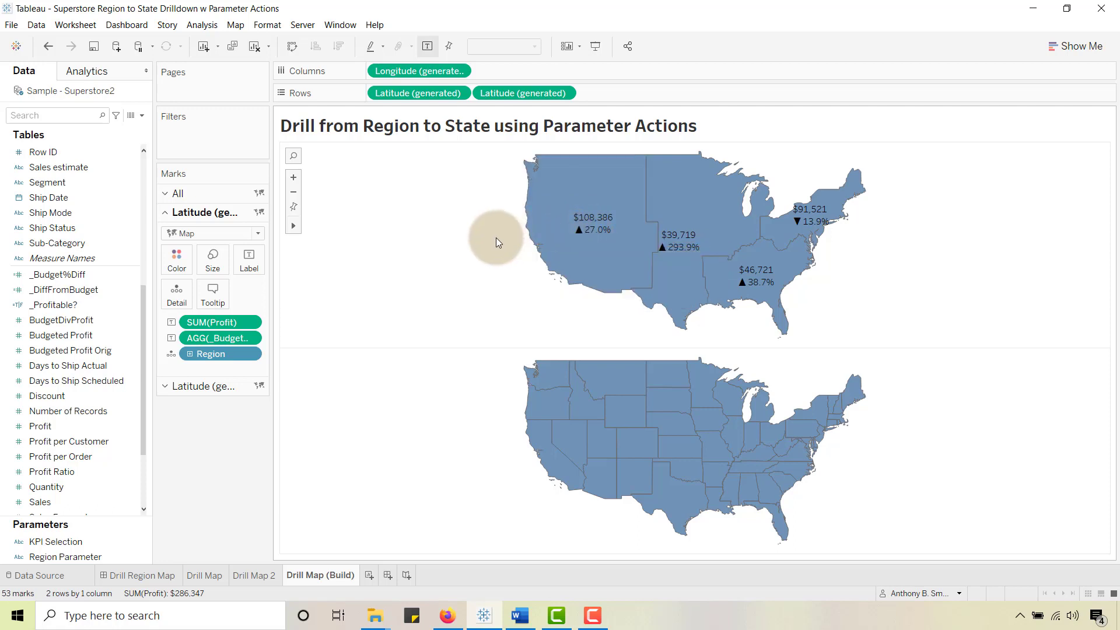
Step: Color the first Latitude map by Profit and review the Custom Sequential palette and its end color
left_click_drag(40, 426, 176, 269)
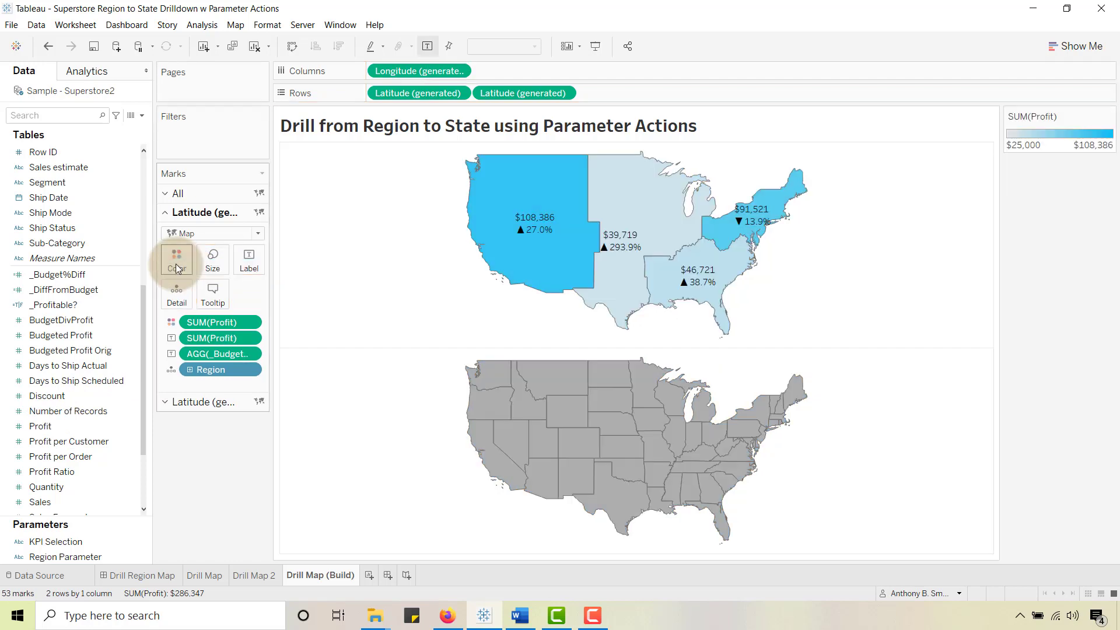
left_click(1109, 117)
left_click(1060, 131)
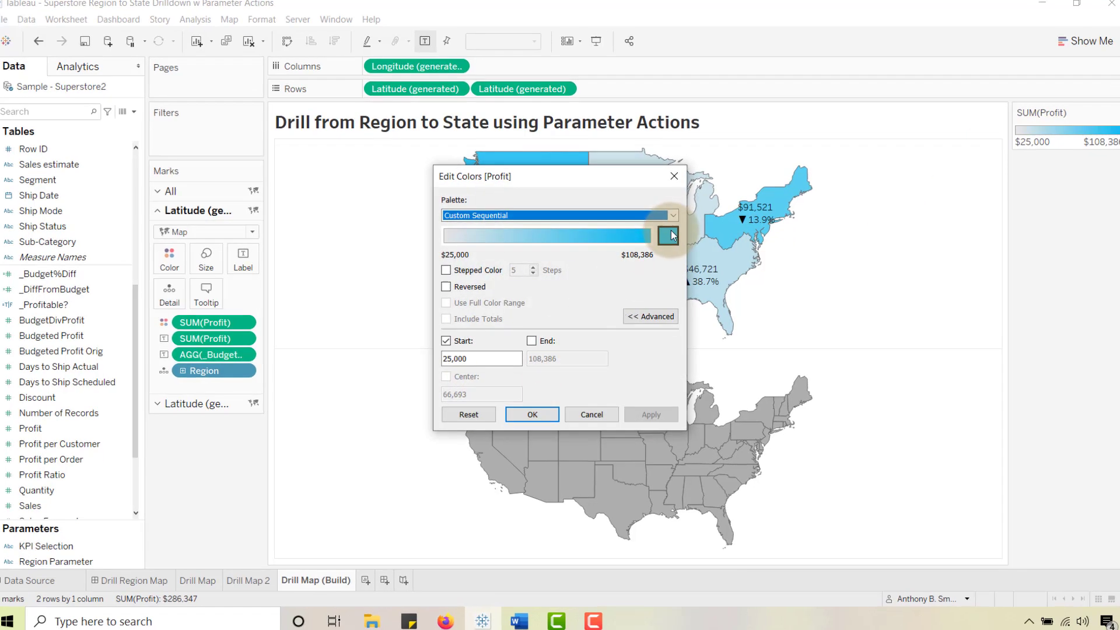
left_click(665, 236)
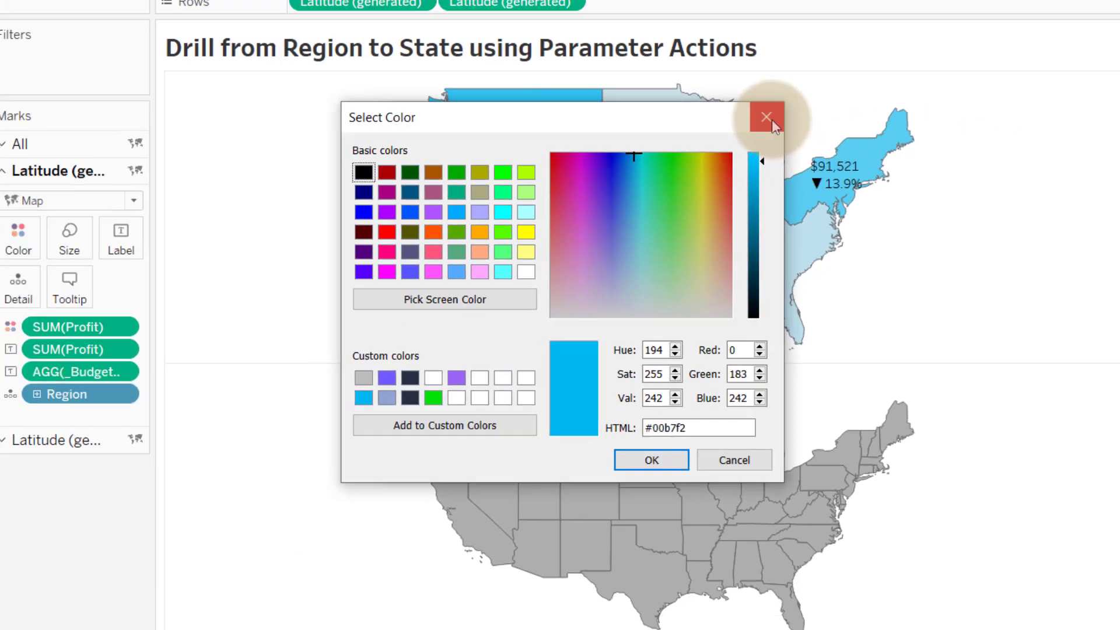
left_click(848, 43)
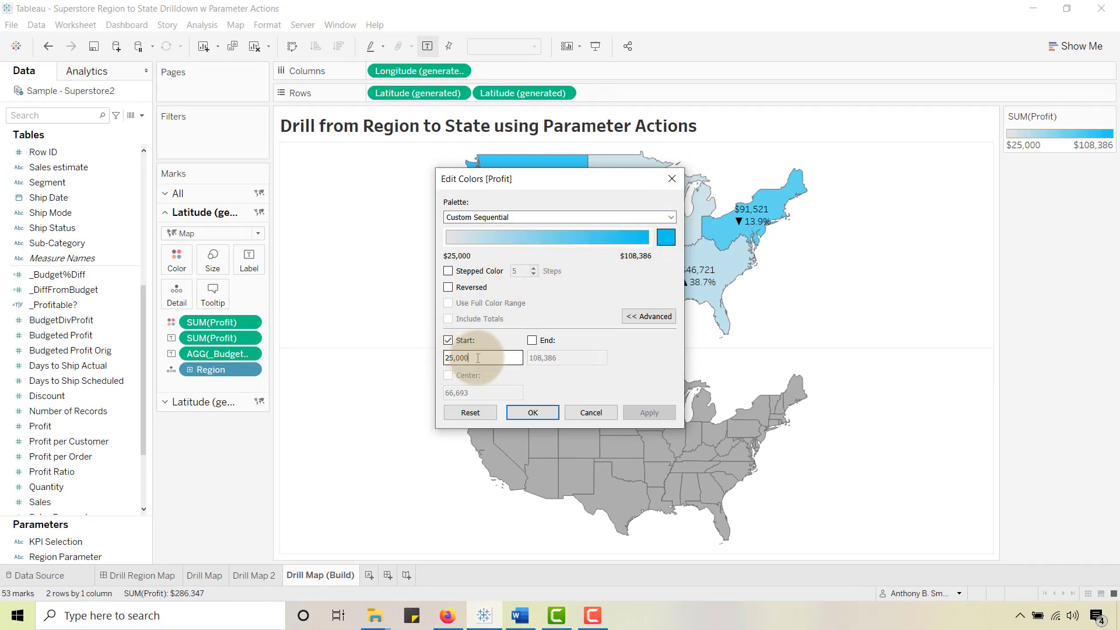
Step: Remove the fixed start value from the Profit color range and apply the change to the region map
left_click_drag(445, 358, 488, 357)
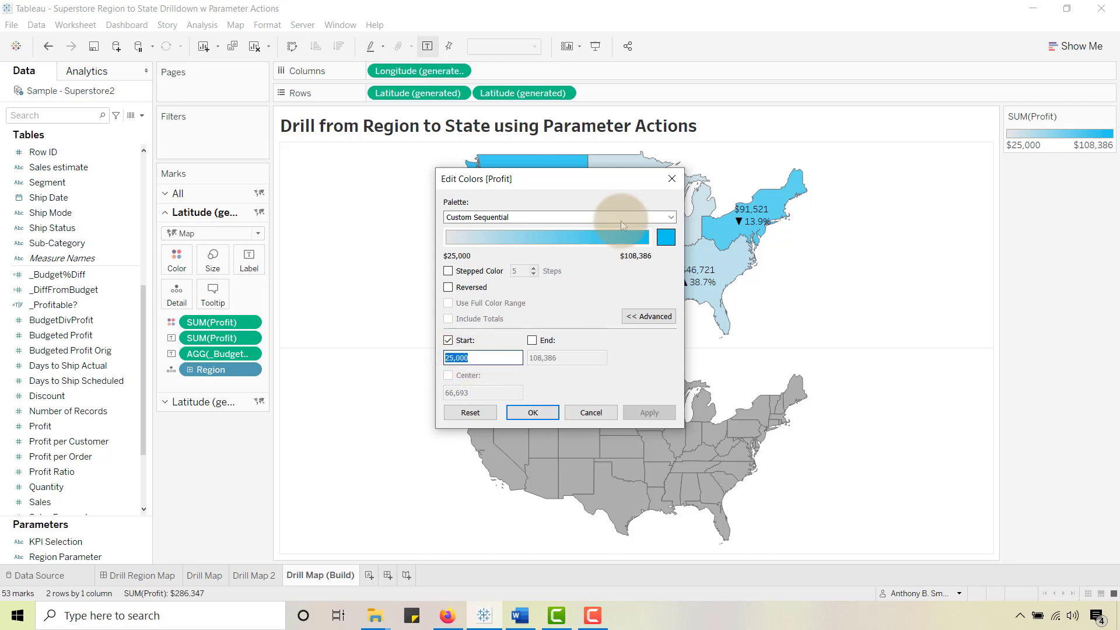
left_click_drag(581, 180, 347, 181)
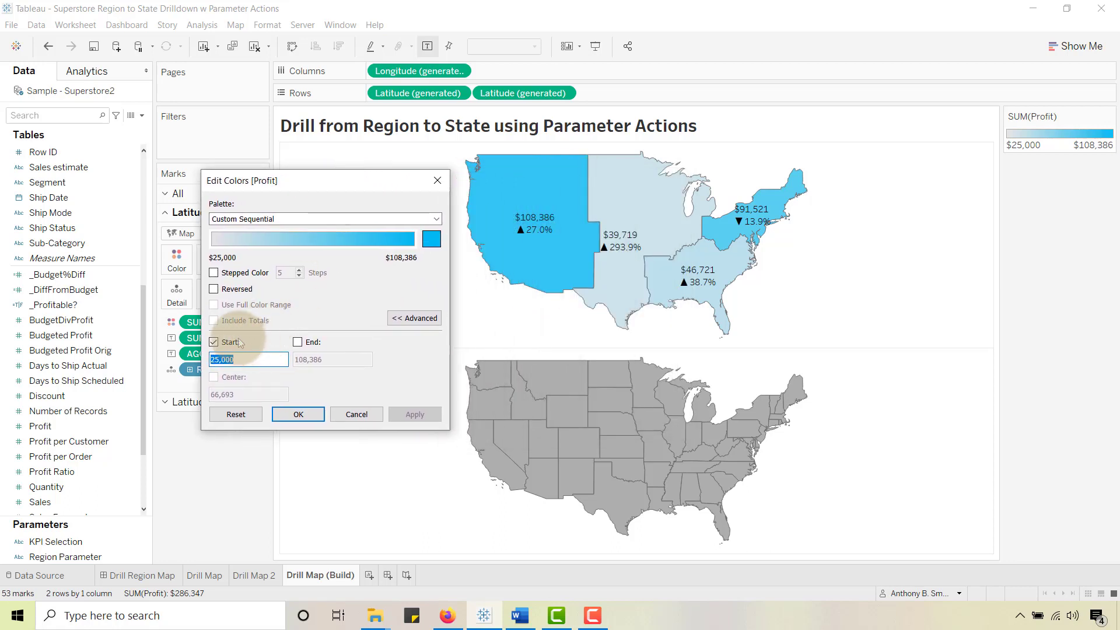
left_click(214, 341)
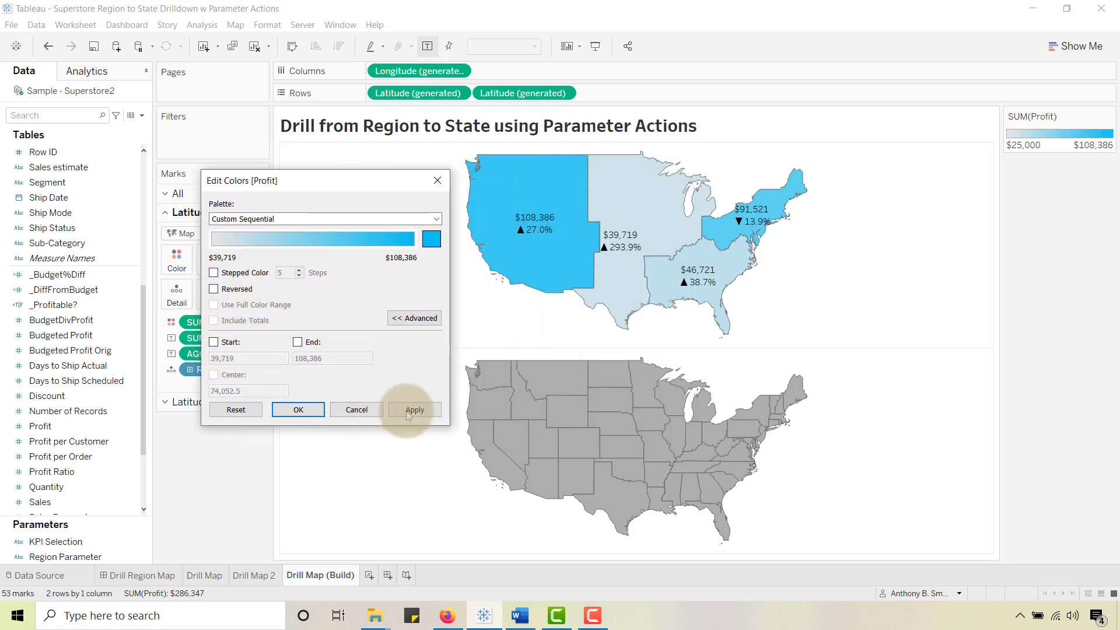
left_click(414, 410)
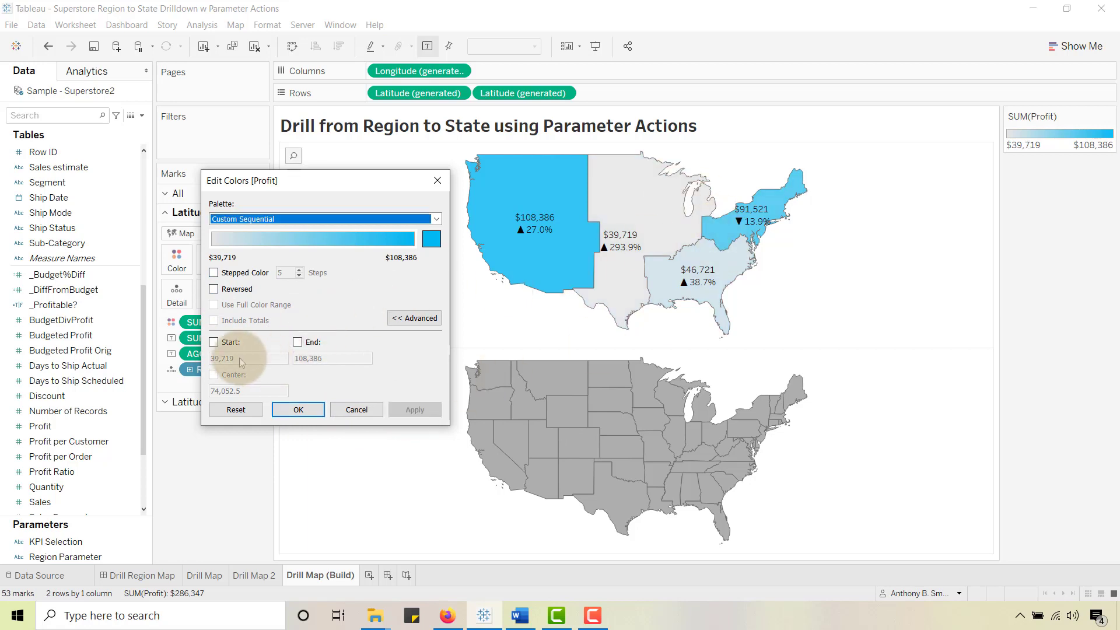
Step: Set the Profit color range to start at 25000
left_click(214, 342)
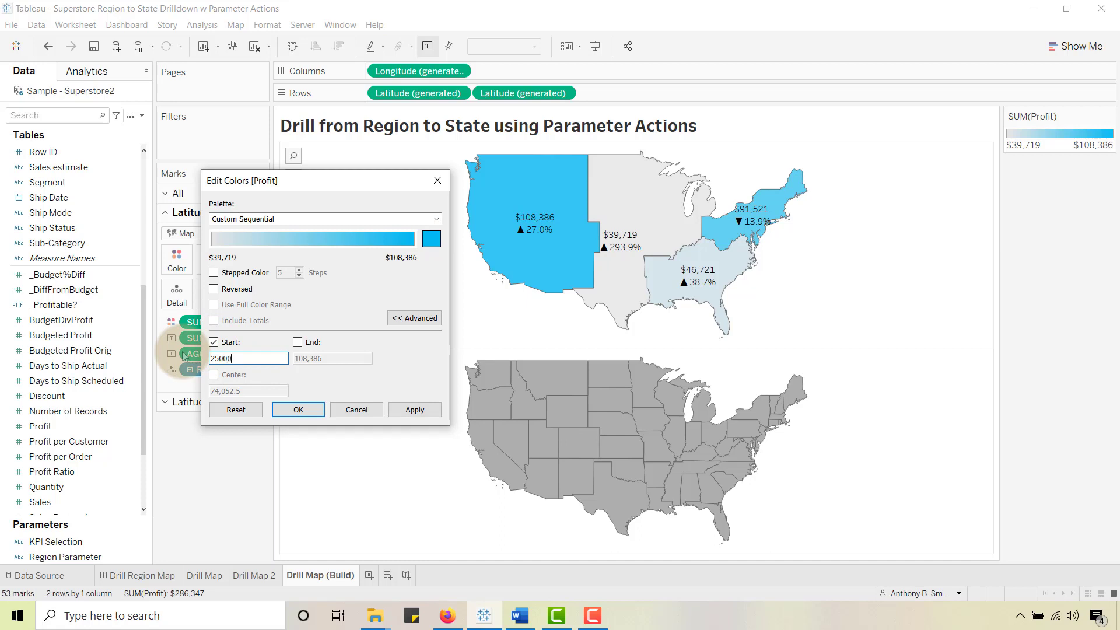
type("25000")
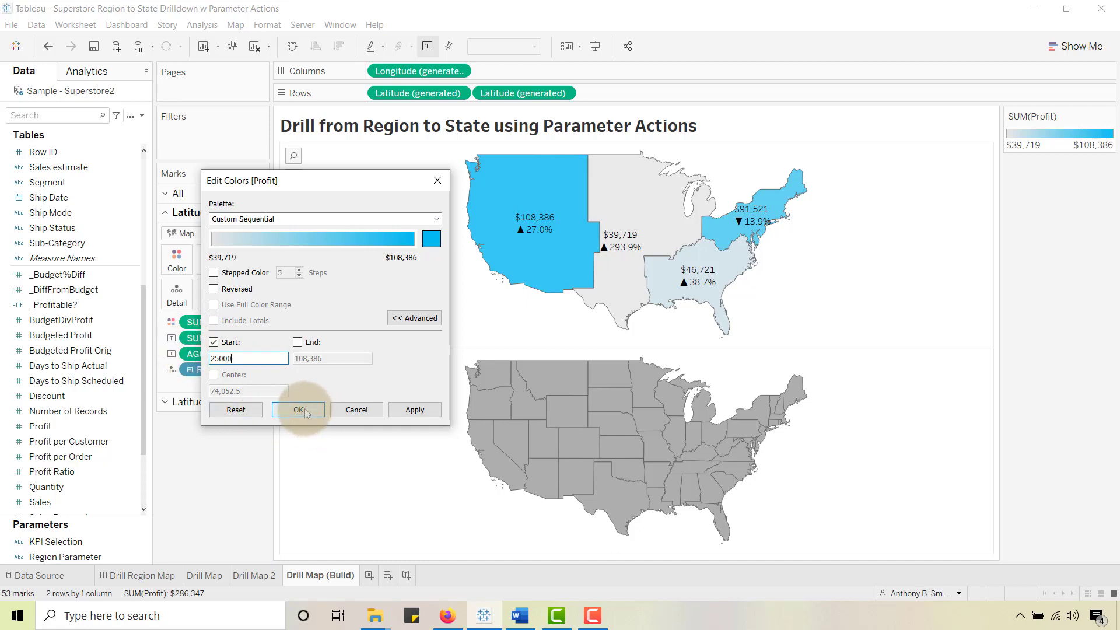
left_click(298, 409)
left_click(1045, 273)
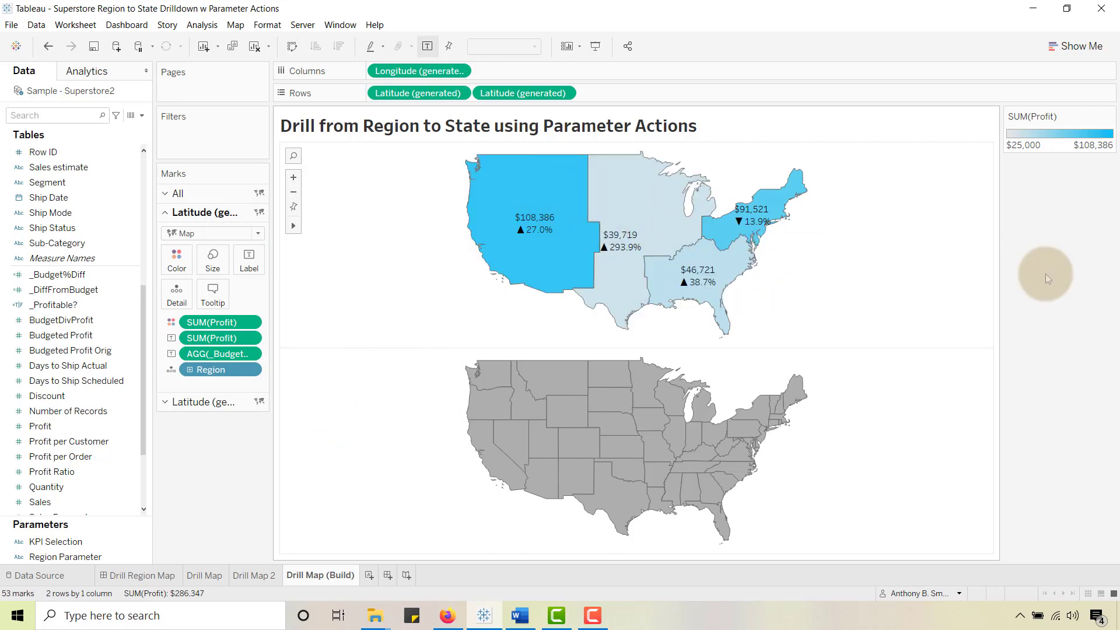
Step: Replace State with _States to Show as the detail field of the second Latitude map
left_click(520, 616)
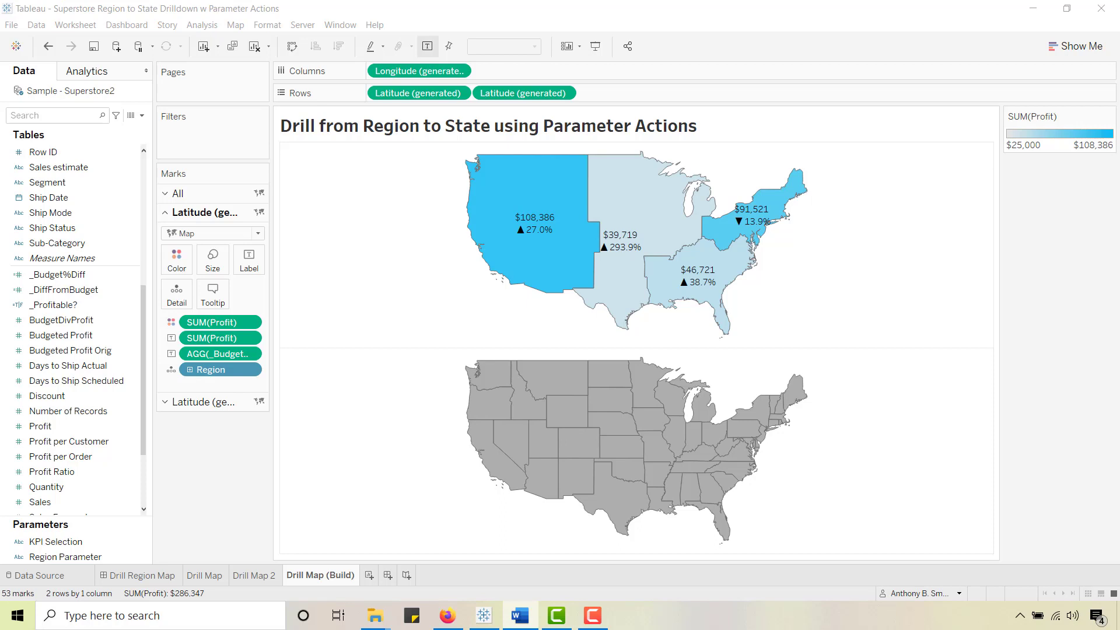
left_click(164, 402)
scroll(58, 238, "up", 2)
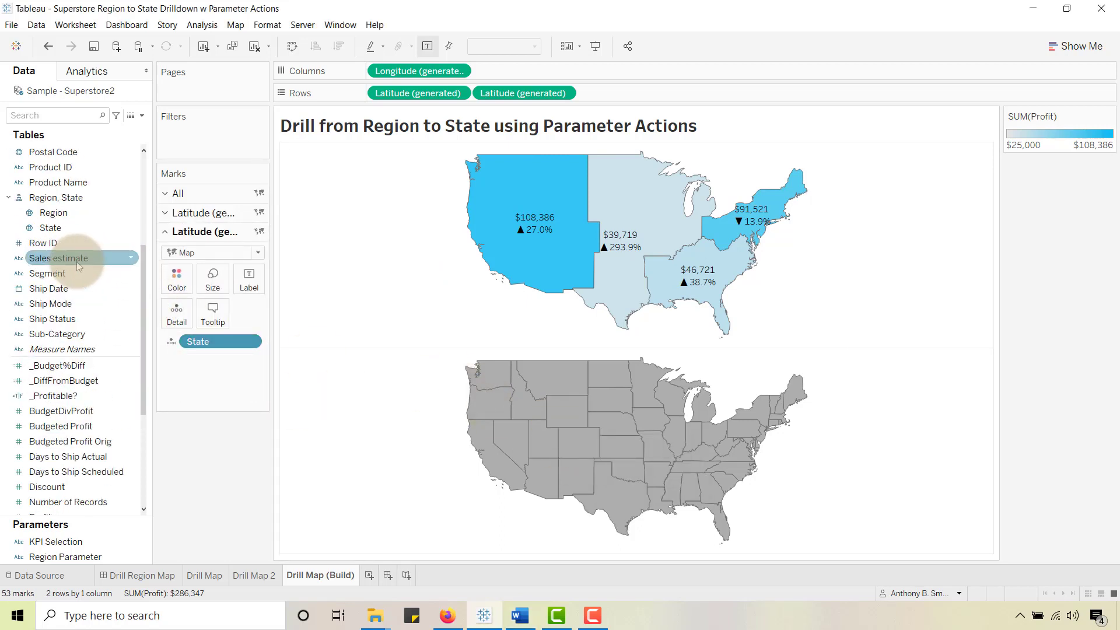
scroll(79, 266, "up", 1)
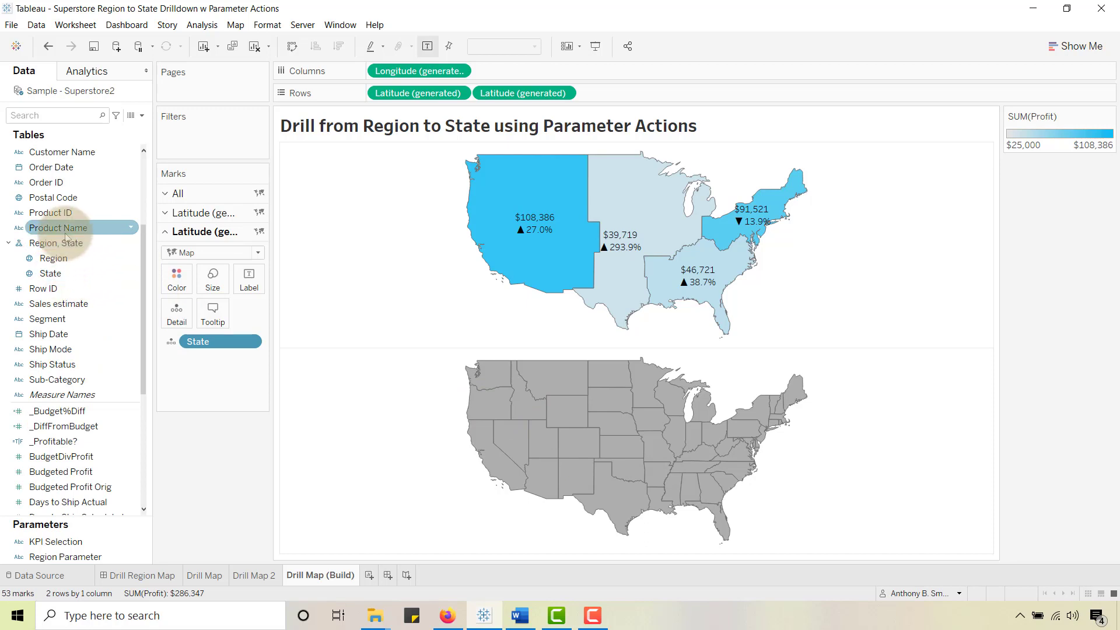
scroll(67, 239, "up", 3)
left_click_drag(48, 233, 218, 467)
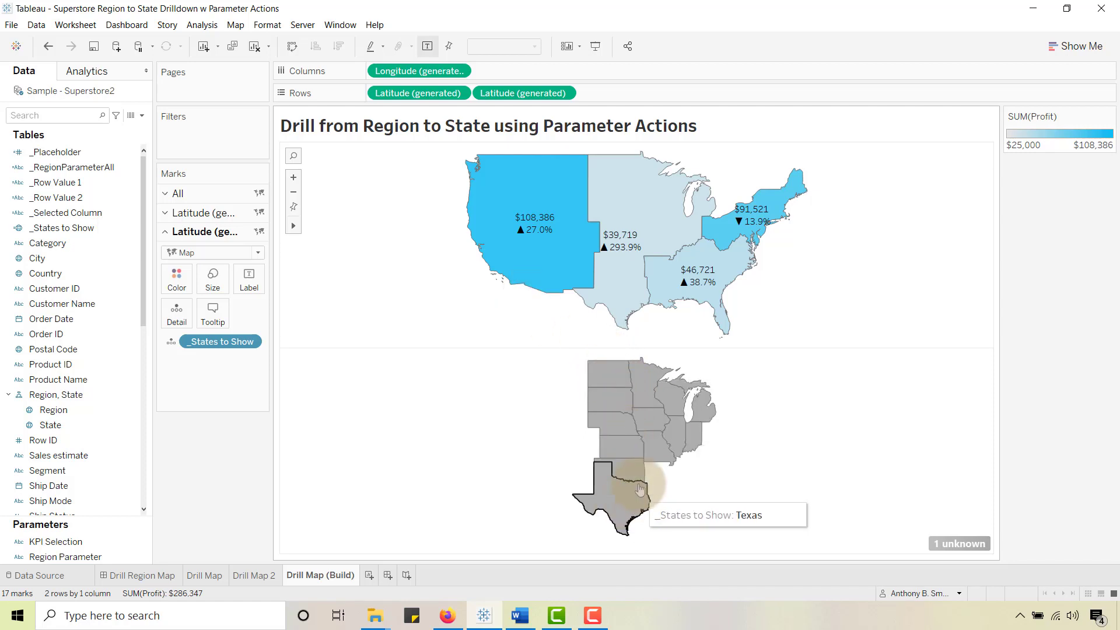
Step: Select the West region on the finished Drill Map 2 sheet to drill into it, and return to Drill Map (Build)
left_click(254, 575)
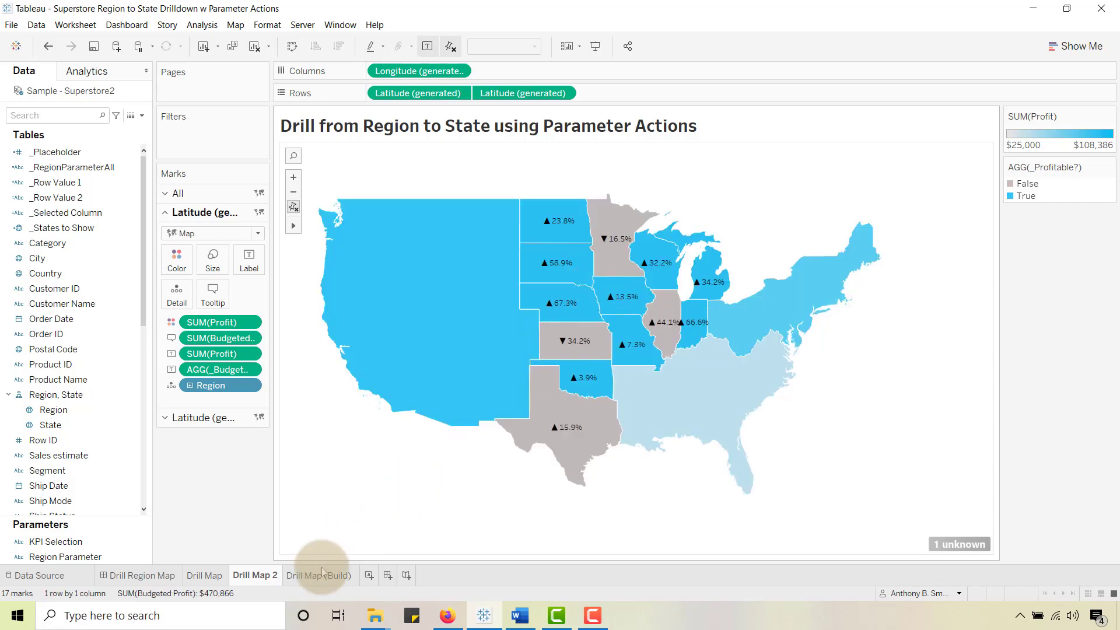
left_click(318, 575)
left_click(254, 575)
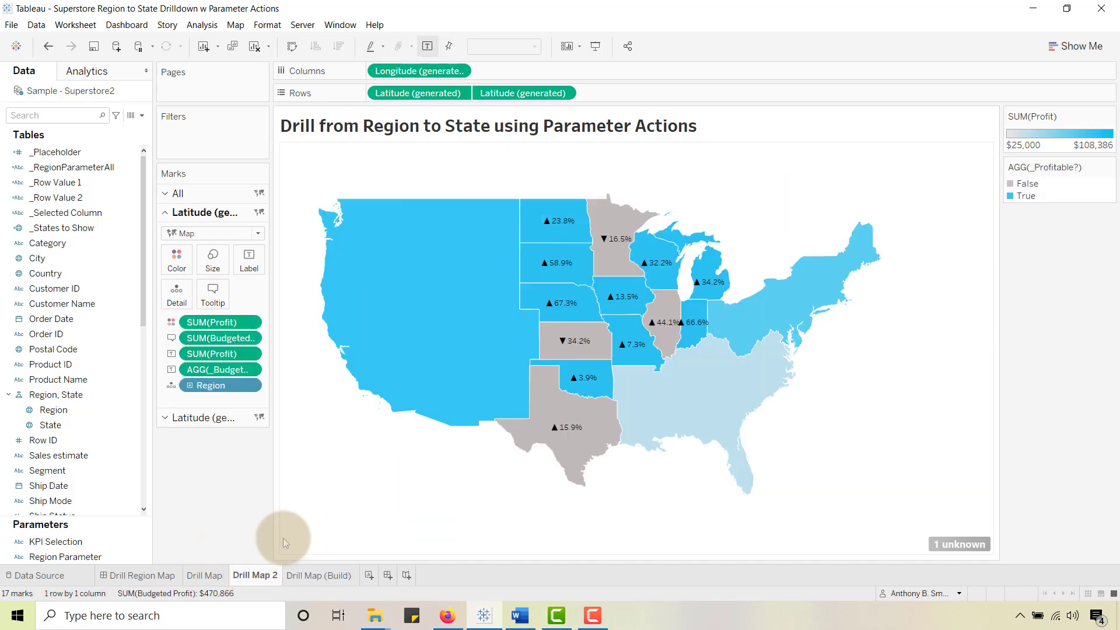
left_click(374, 368)
left_click(309, 578)
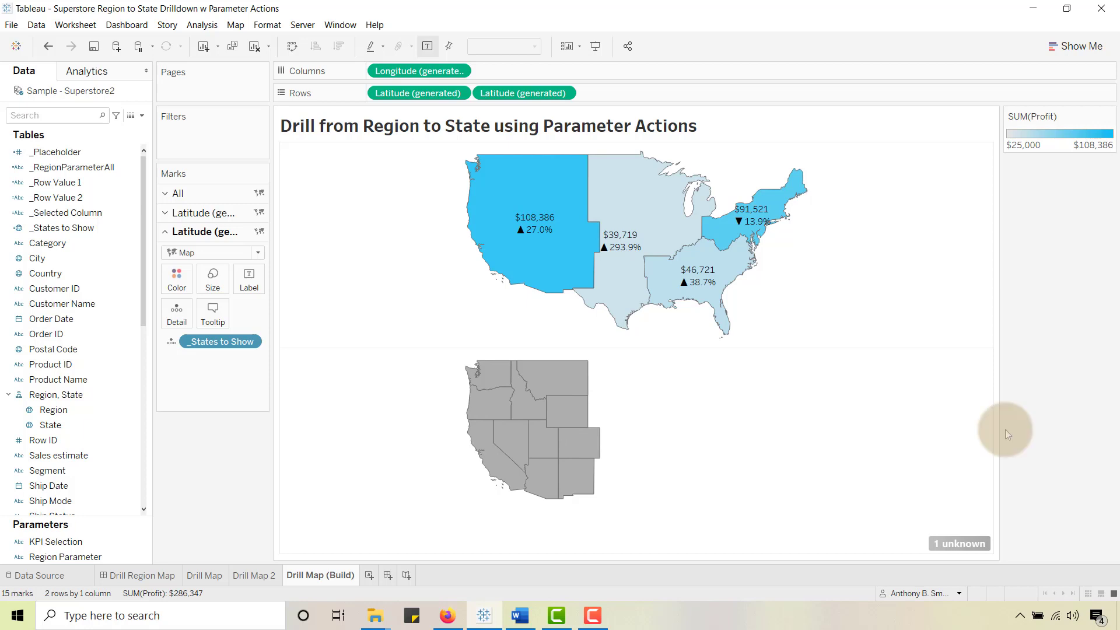
Step: Test the drilldown by selecting the Central and West regions on the first map, and clear the selection
left_click(631, 193)
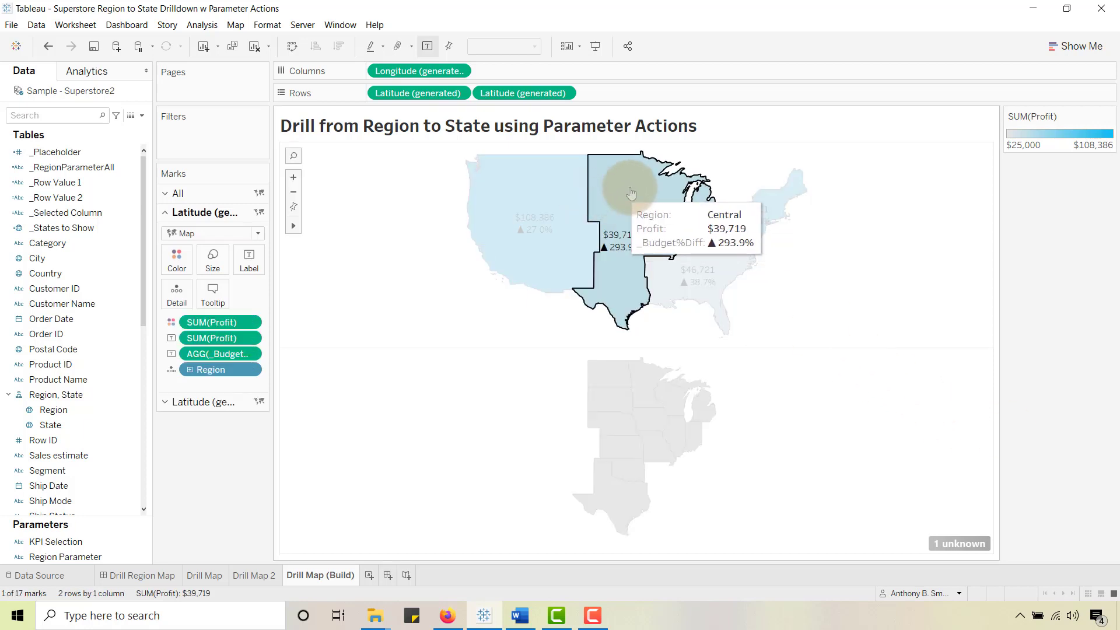
left_click(561, 188)
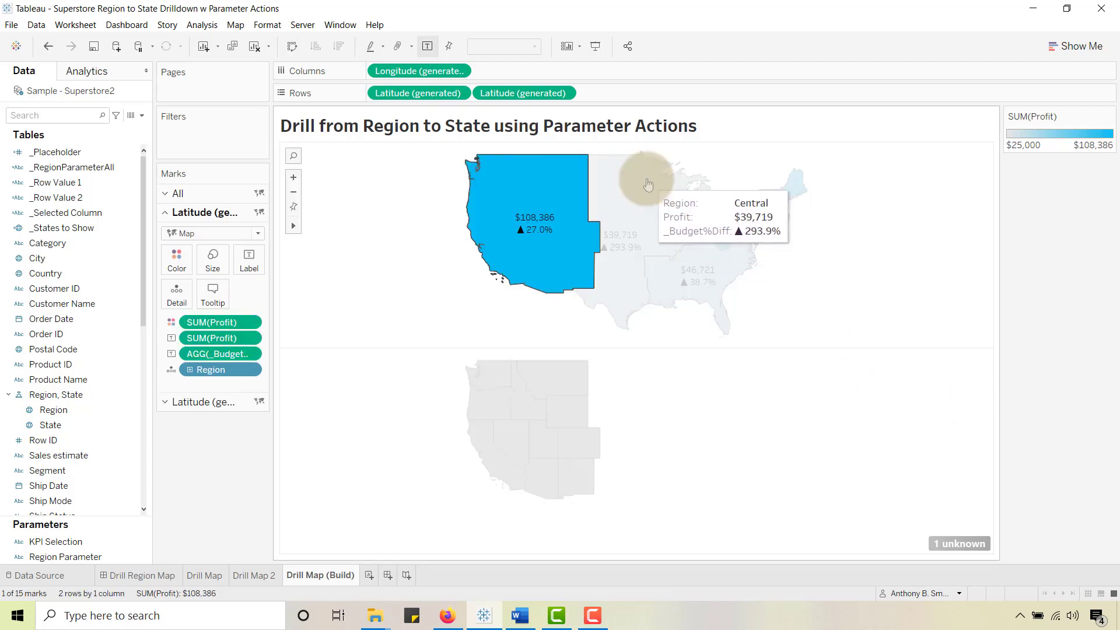
left_click(390, 435)
Step: Review the worksheet's existing parameter action, checking its source sheet, select trigger, target Region Parameter and Region source field
left_click(75, 24)
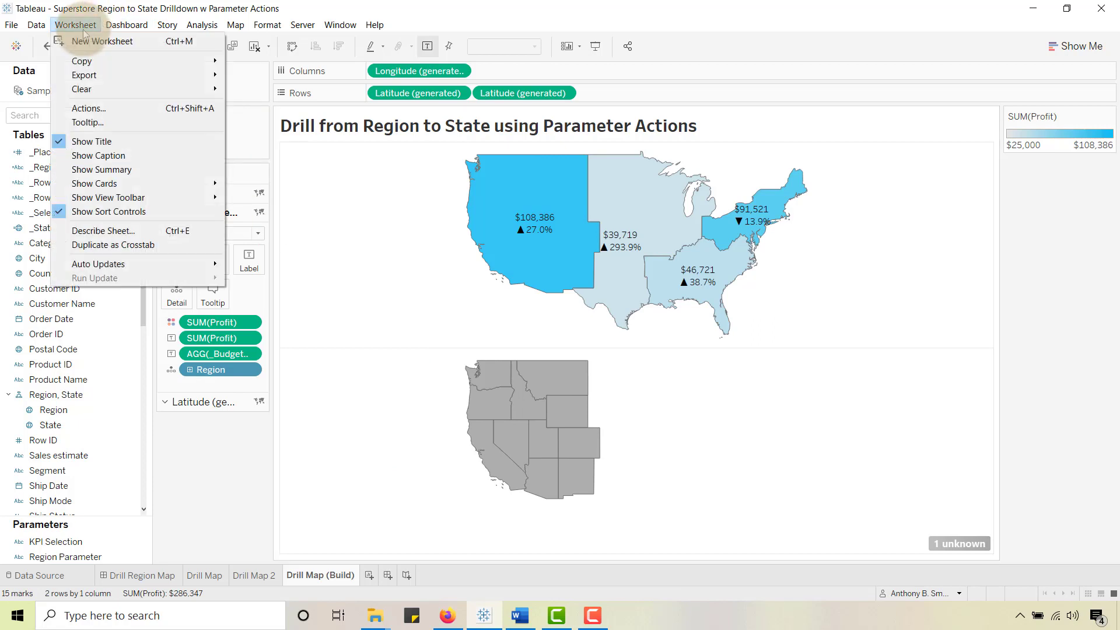
left_click(90, 108)
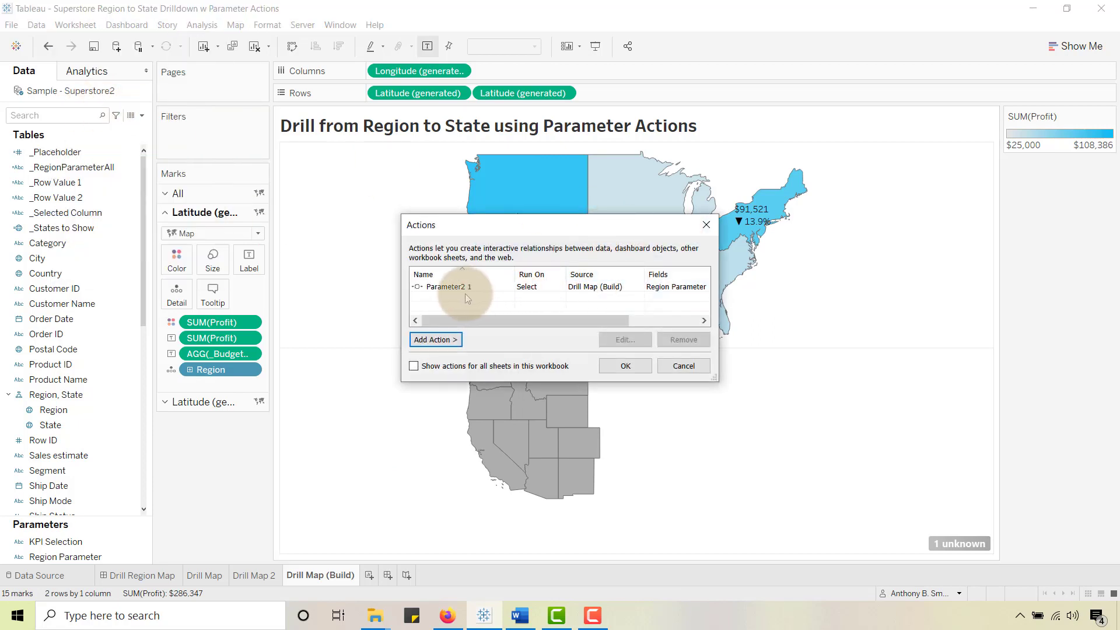
left_click(445, 341)
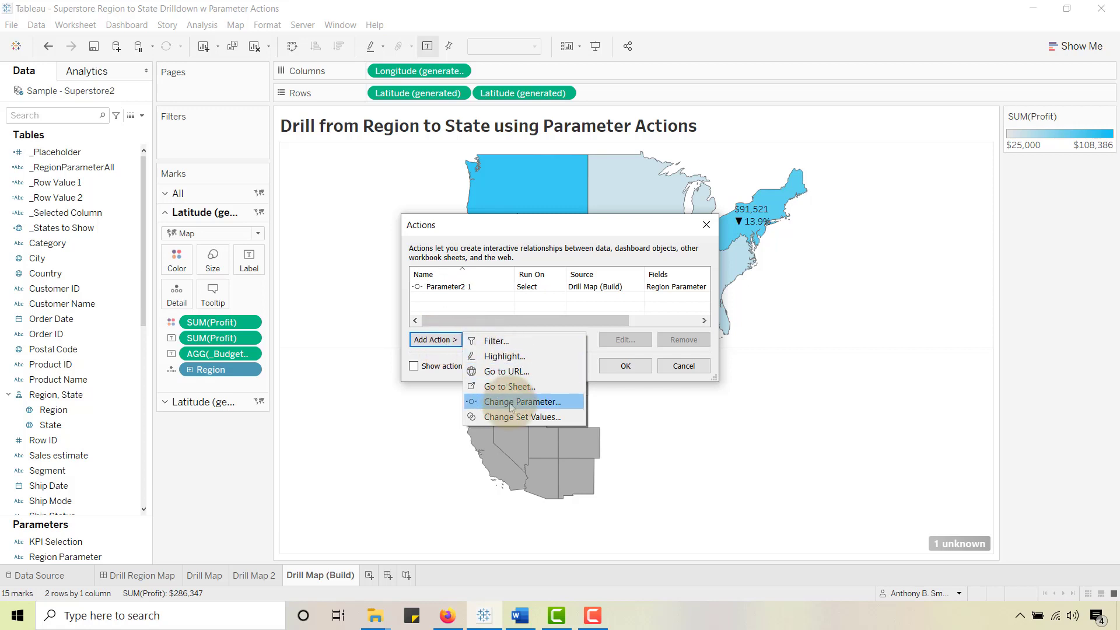
left_click(448, 305)
left_click(452, 287)
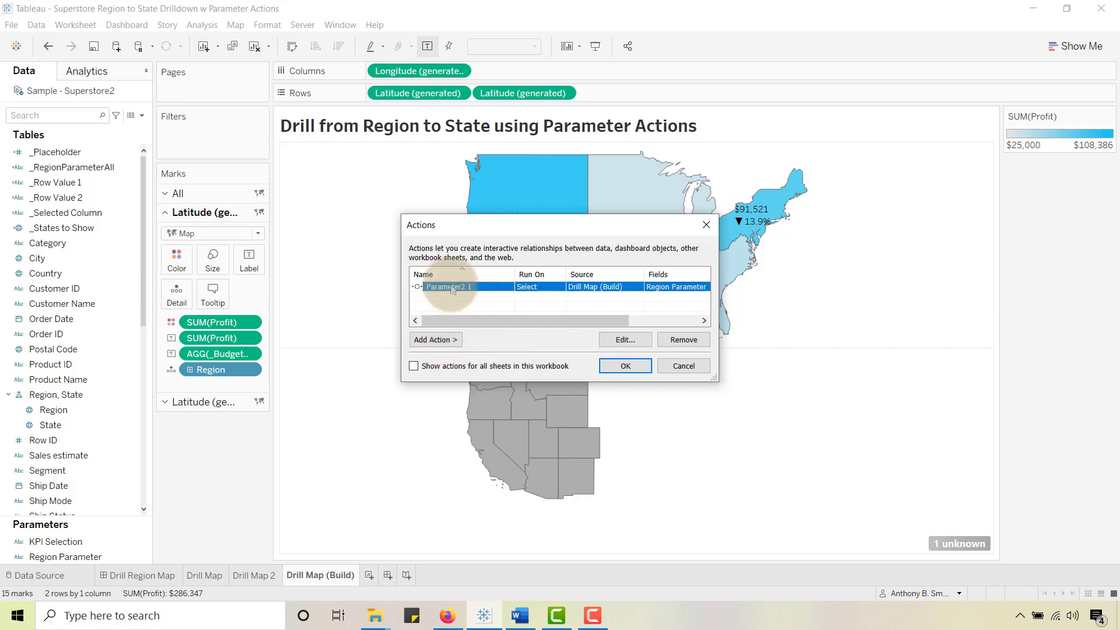
left_click(625, 340)
left_click_drag(567, 156, 688, 158)
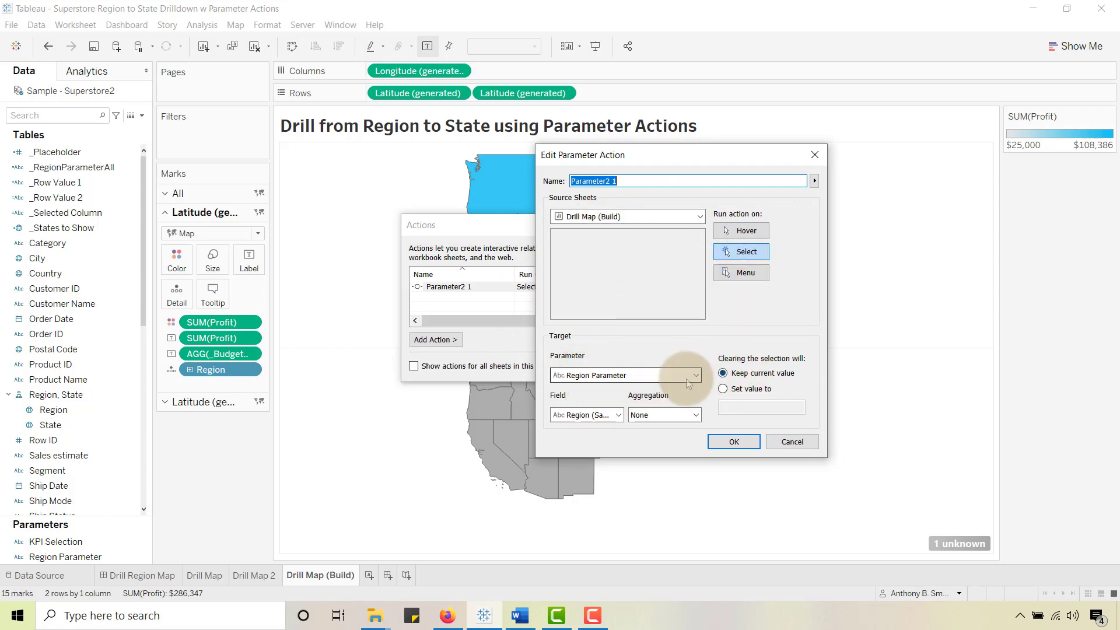
left_click(619, 415)
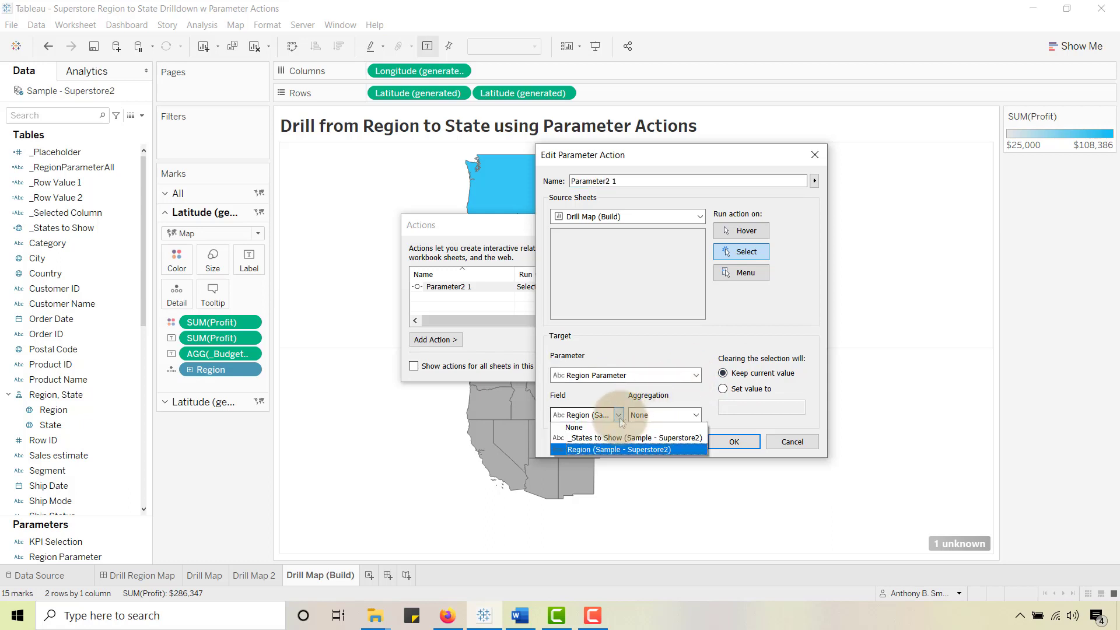
left_click(602, 450)
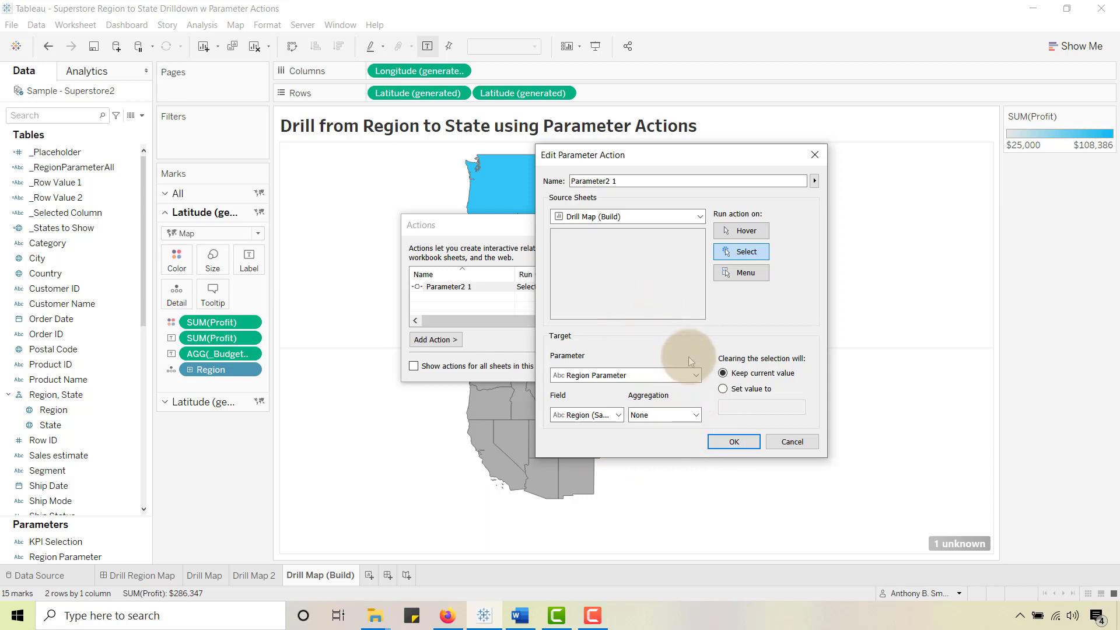
left_click(730, 443)
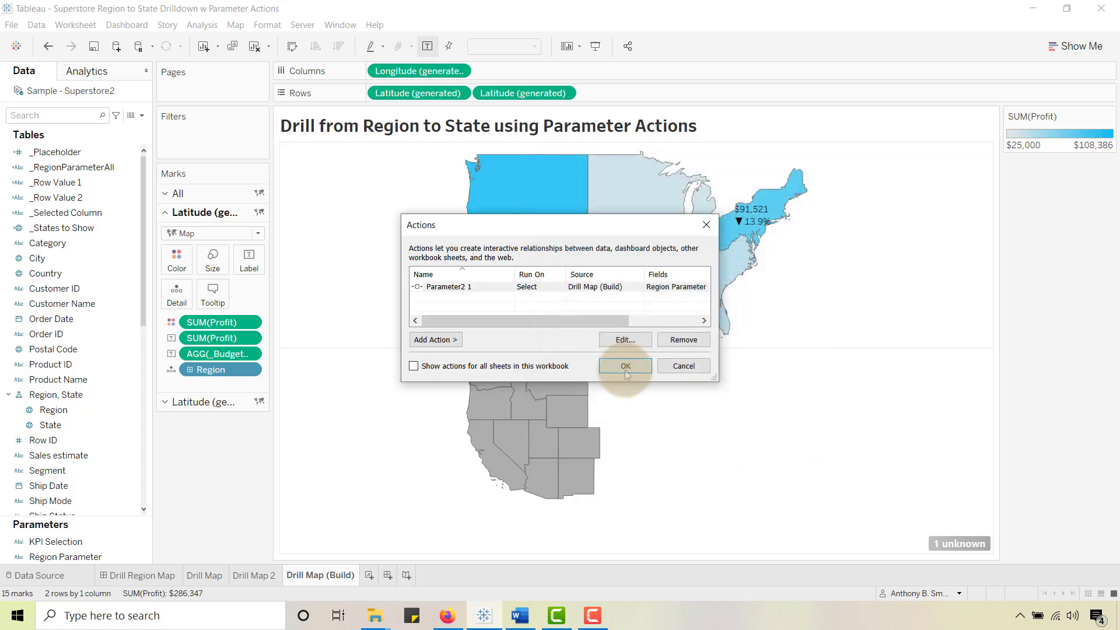
left_click(624, 367)
Step: Test the region drilldown on the first map by selecting Central, South, East and West, and clear the selection
left_click(615, 190)
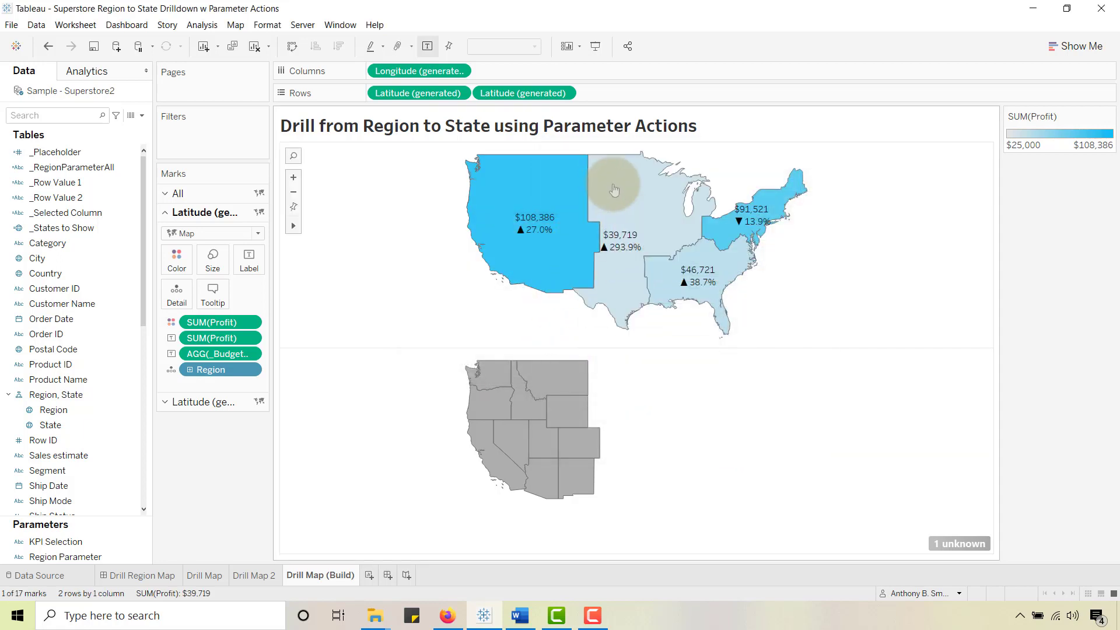
left_click(657, 285)
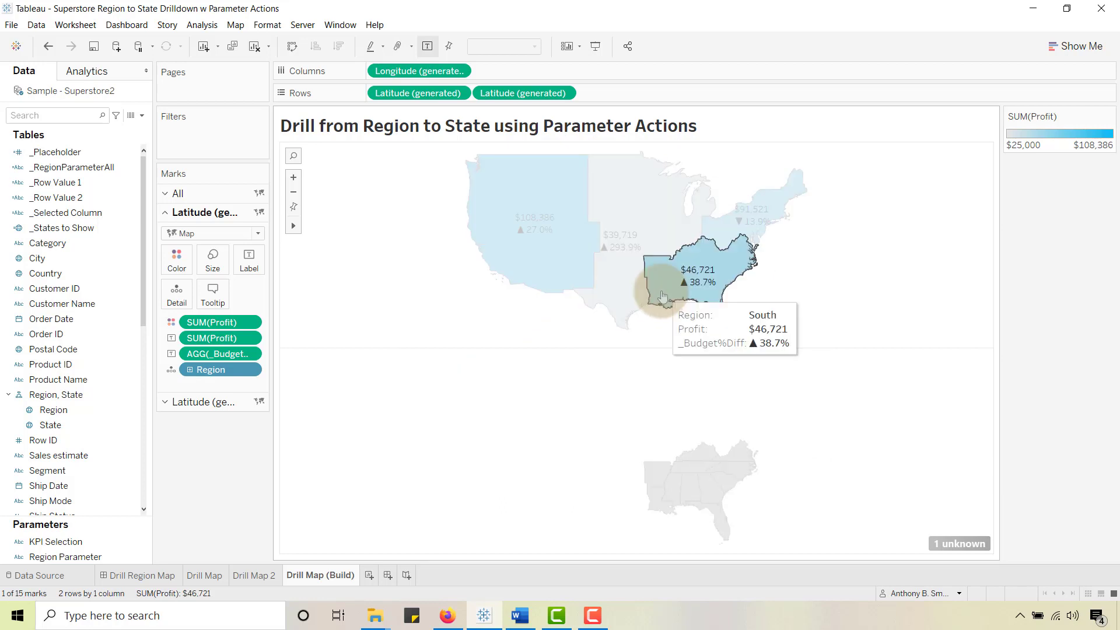
left_click(731, 235)
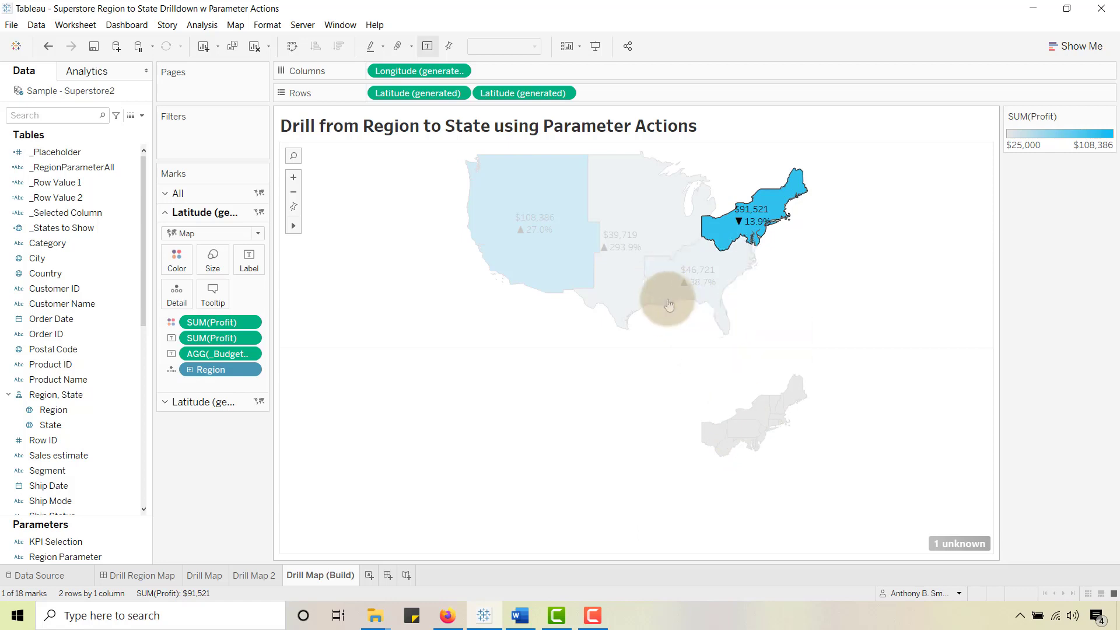
left_click(657, 259)
left_click(578, 200)
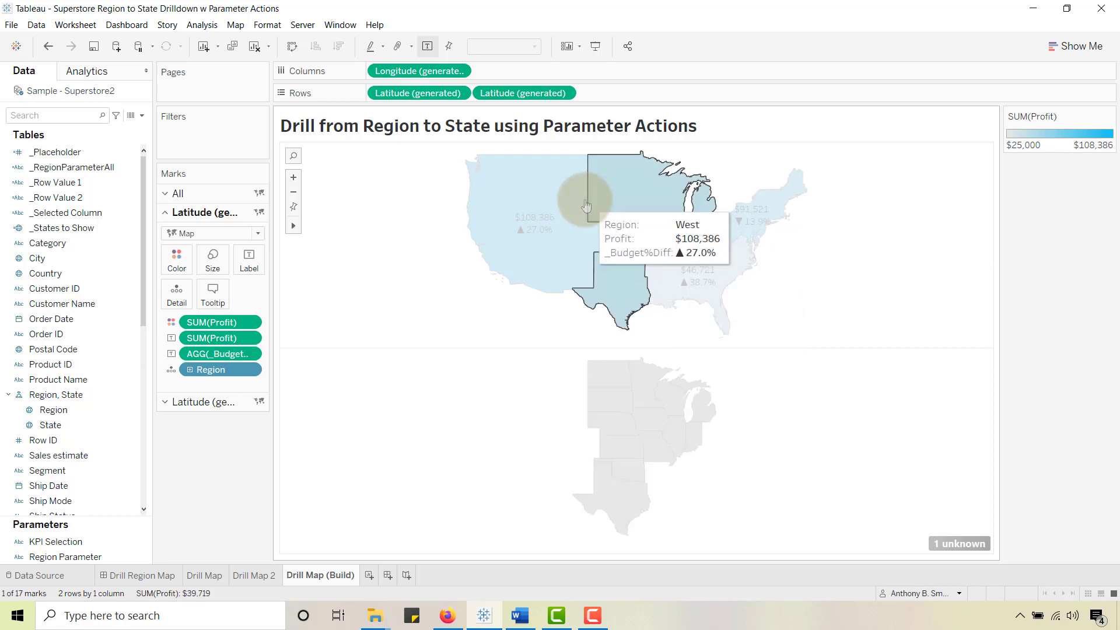
left_click(554, 203)
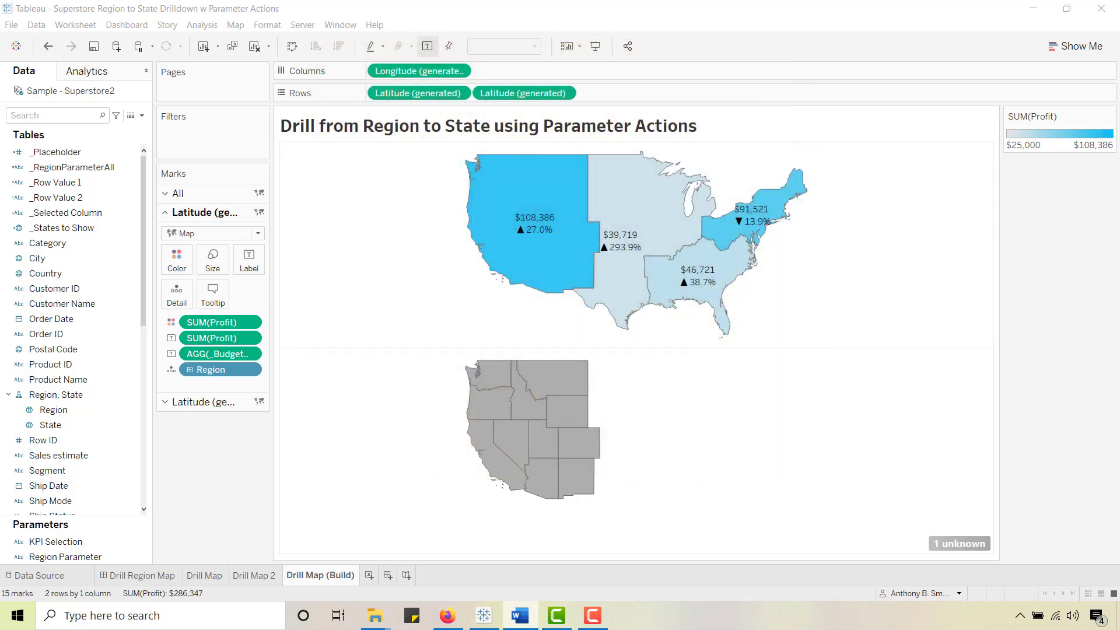
Step: Combine the two Latitude maps into a dual-axis map and select the Central region to test the overlay
right_click(508, 95)
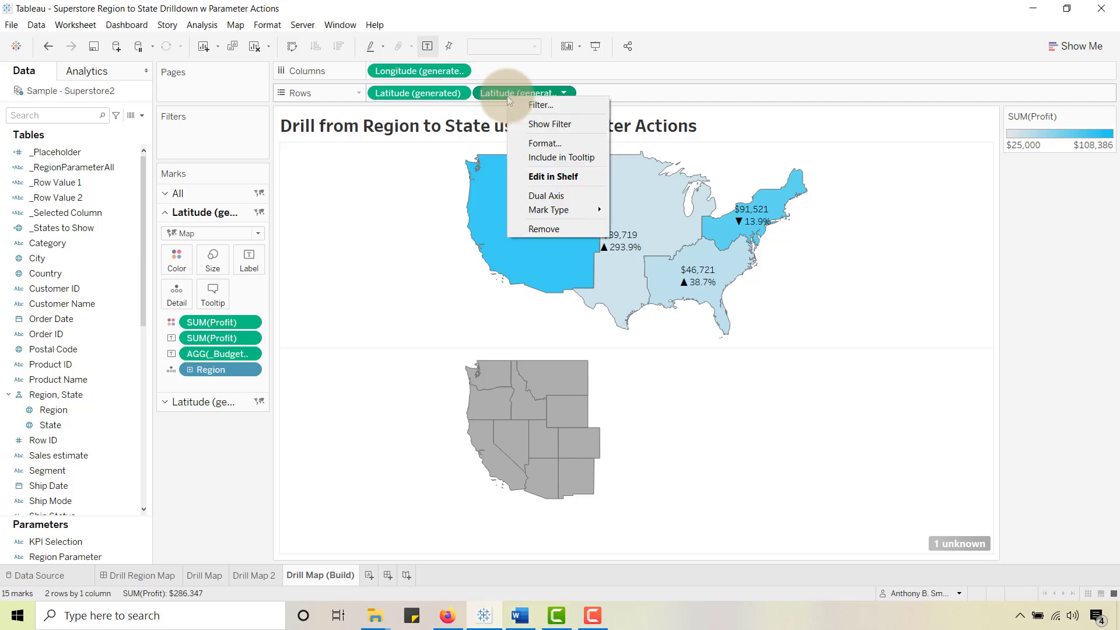
left_click(545, 197)
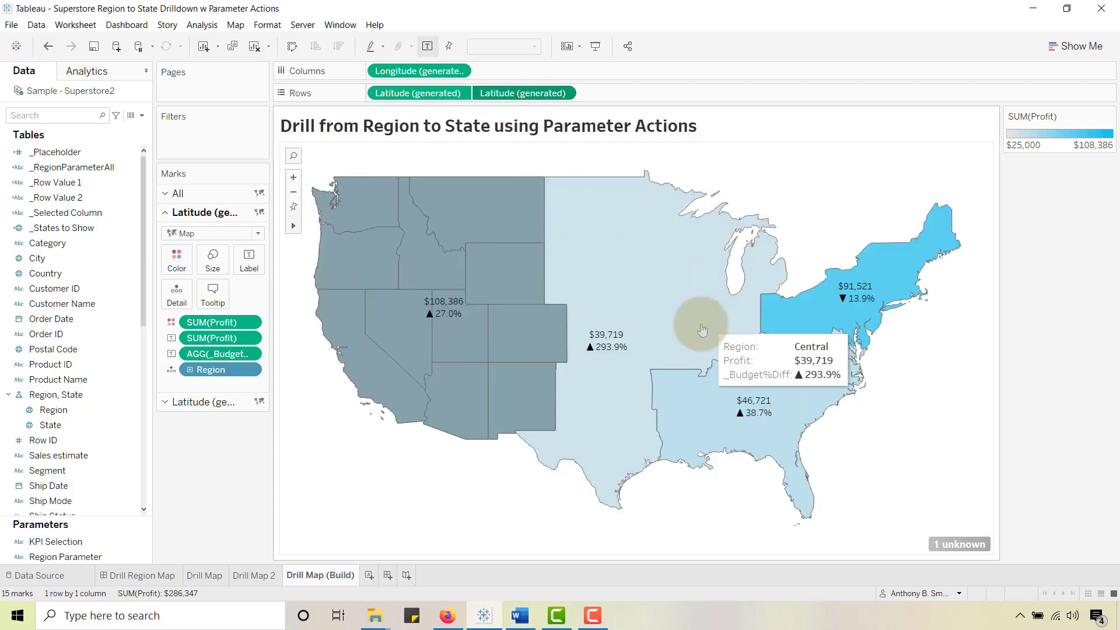
left_click(599, 238)
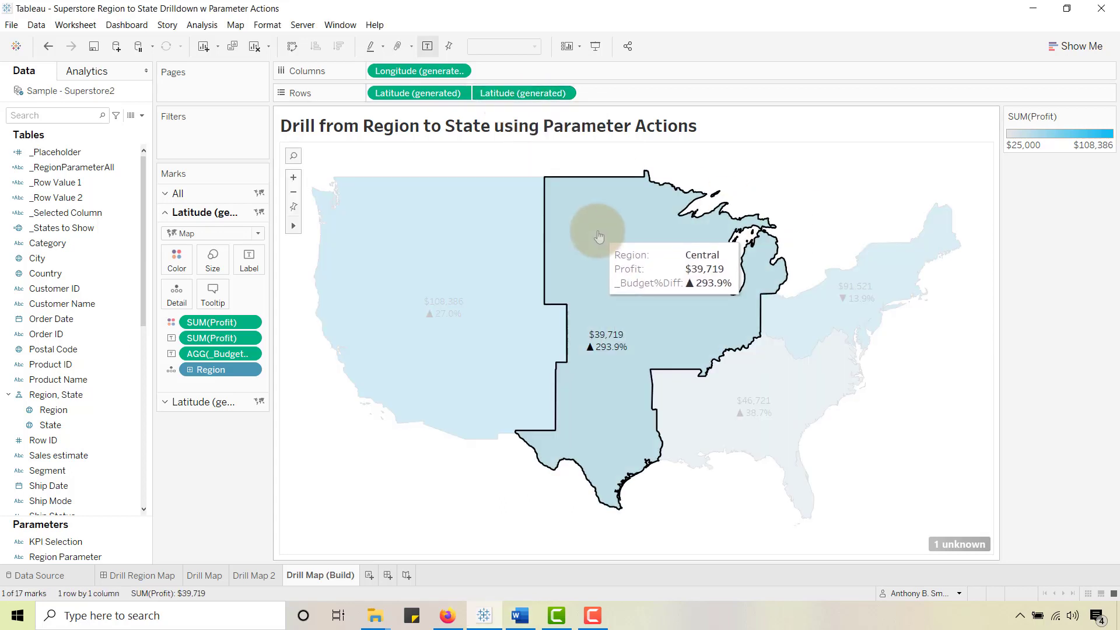
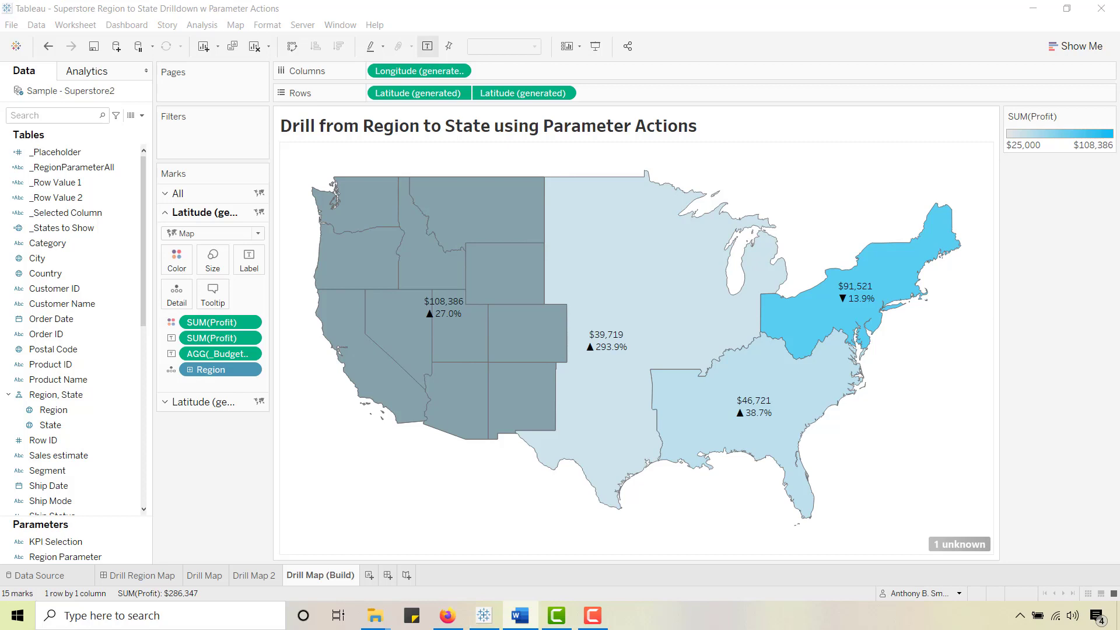
Step: Color the second Latitude map's states by _Profitable? and drill into the Central region to check the colors
left_click(58, 228)
scroll(113, 315, "down", 4)
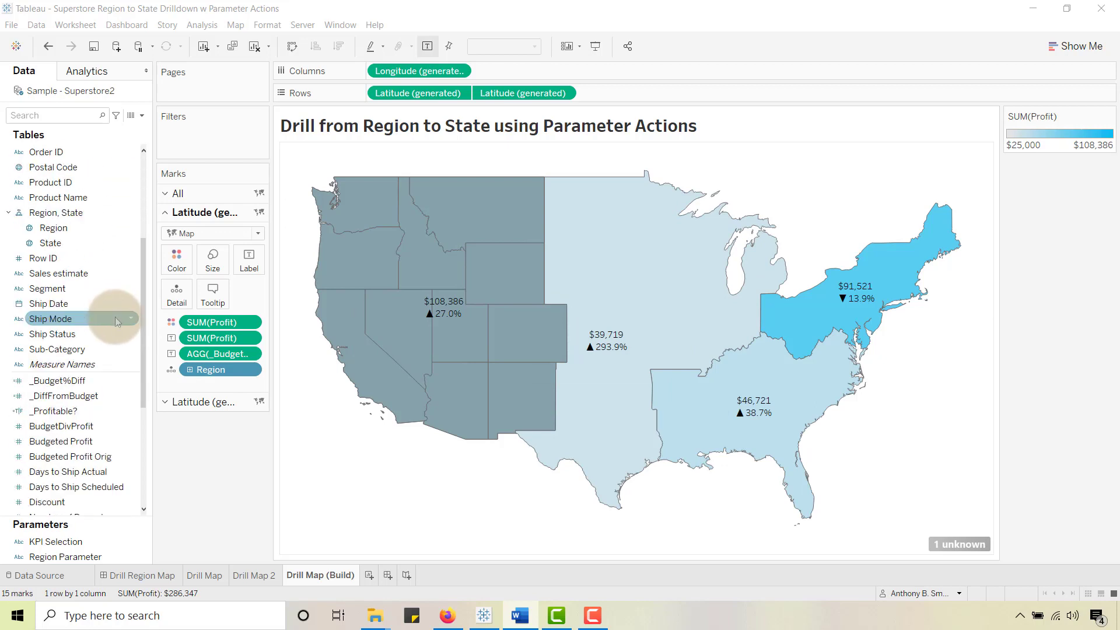
scroll(118, 299, "up", 1)
scroll(118, 315, "down", 2)
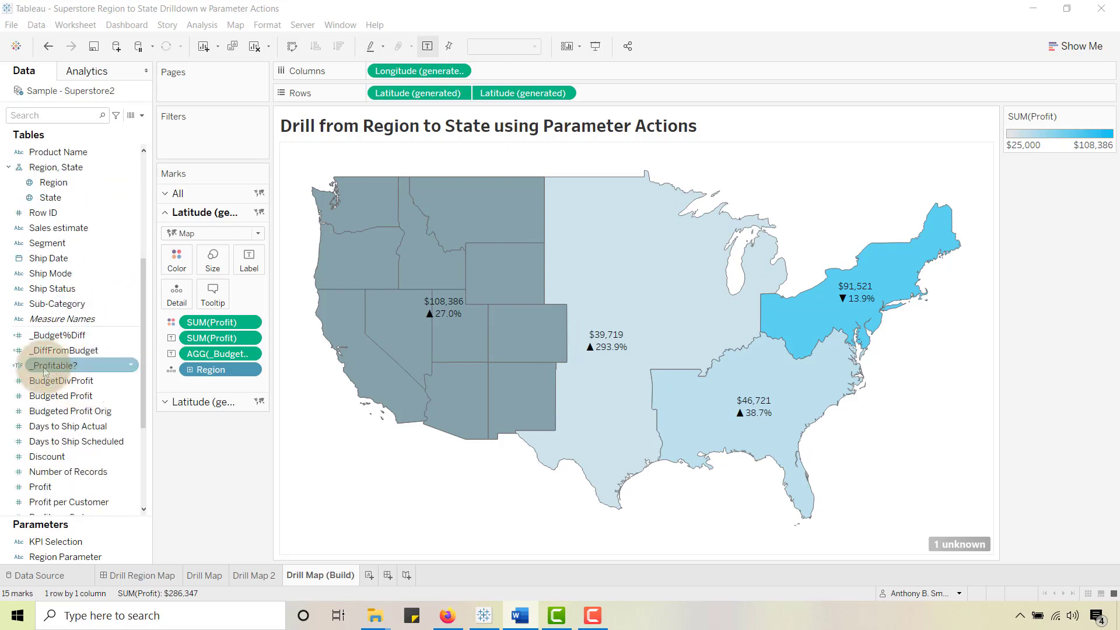
left_click(165, 402)
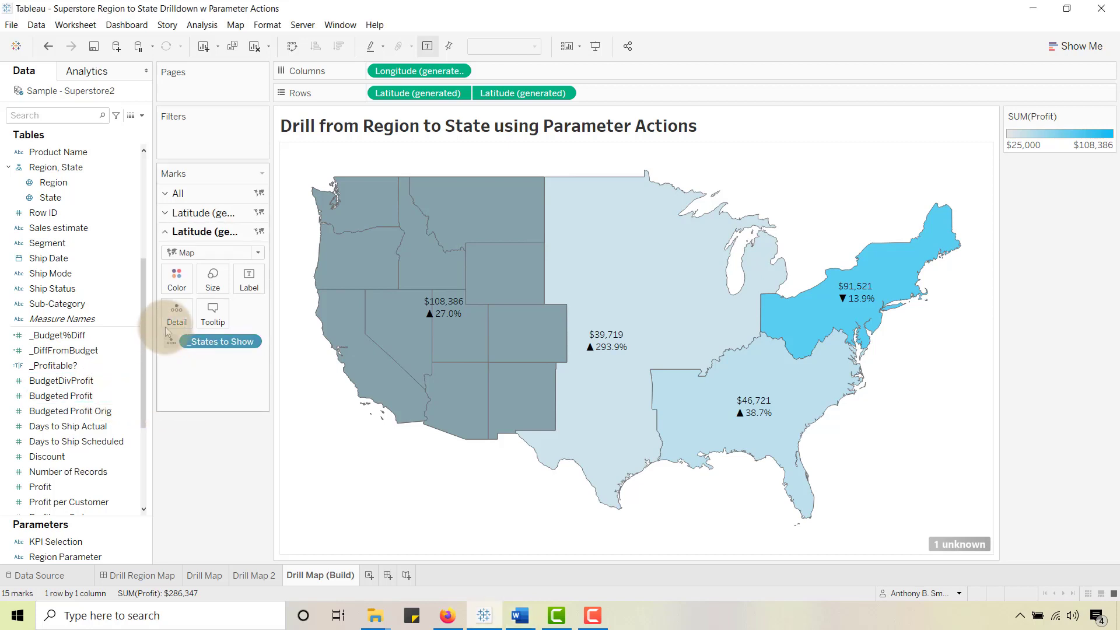
left_click_drag(47, 372, 176, 285)
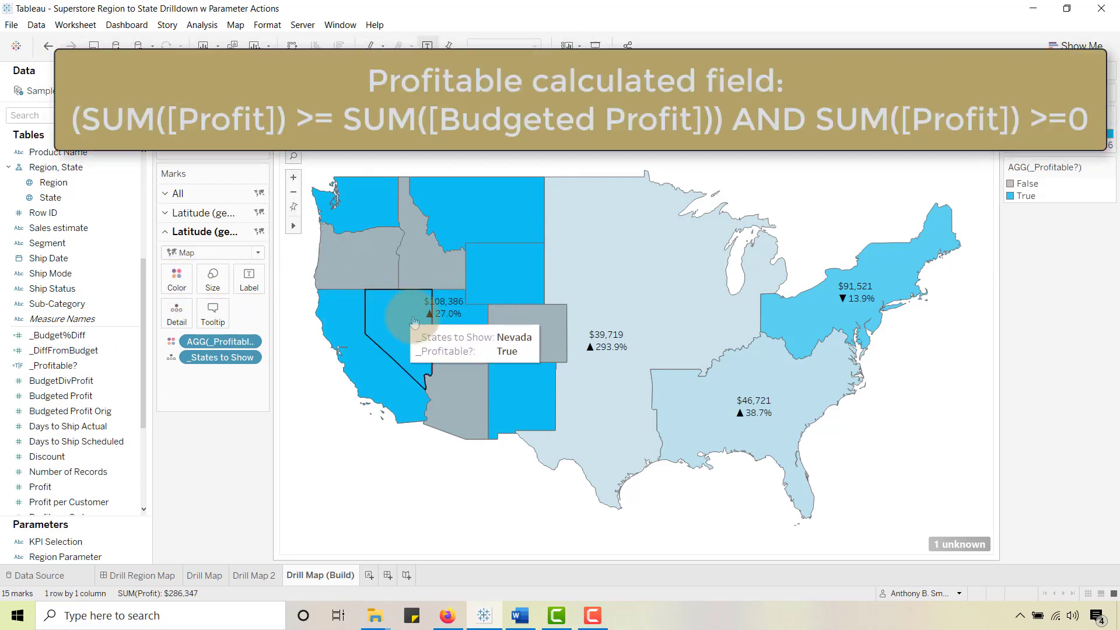
left_click(604, 252)
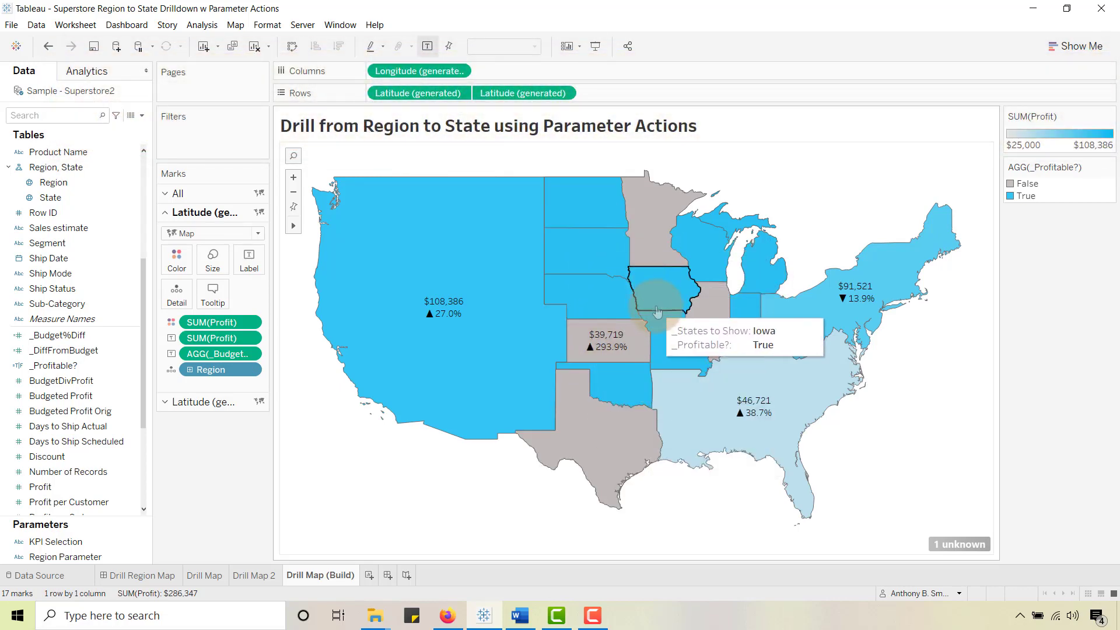
key("alt+Tab")
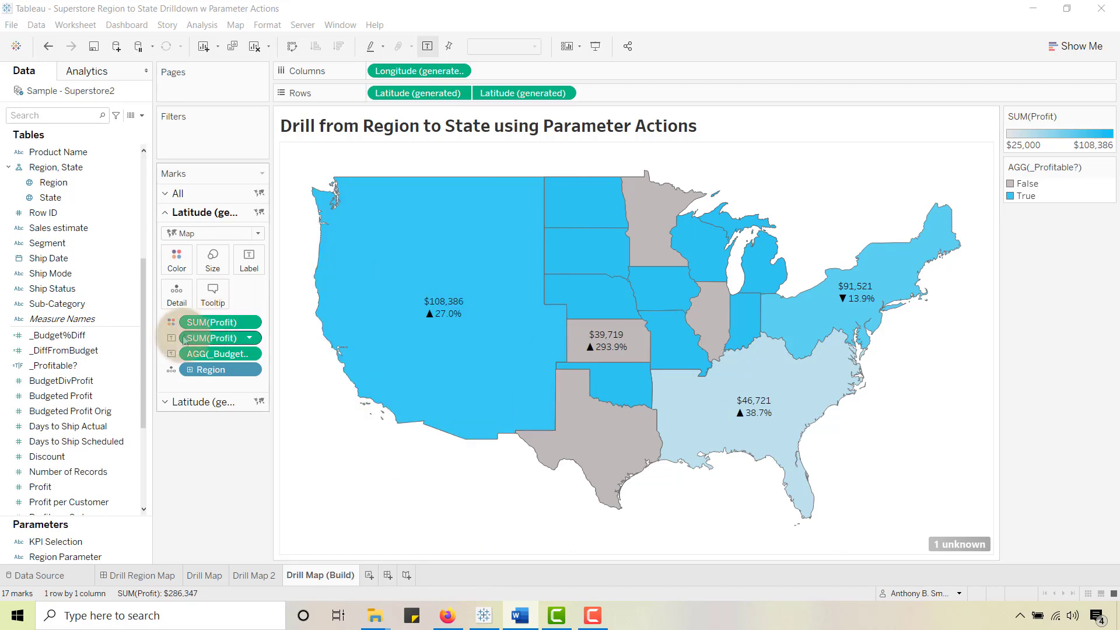
left_click(165, 403)
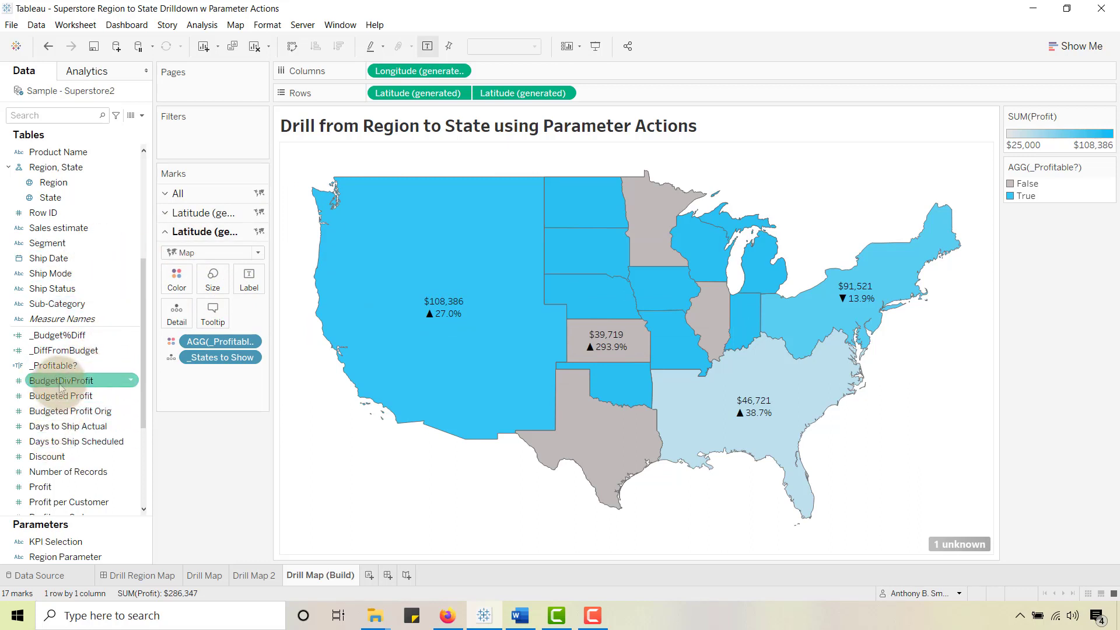
left_click_drag(52, 486, 249, 287)
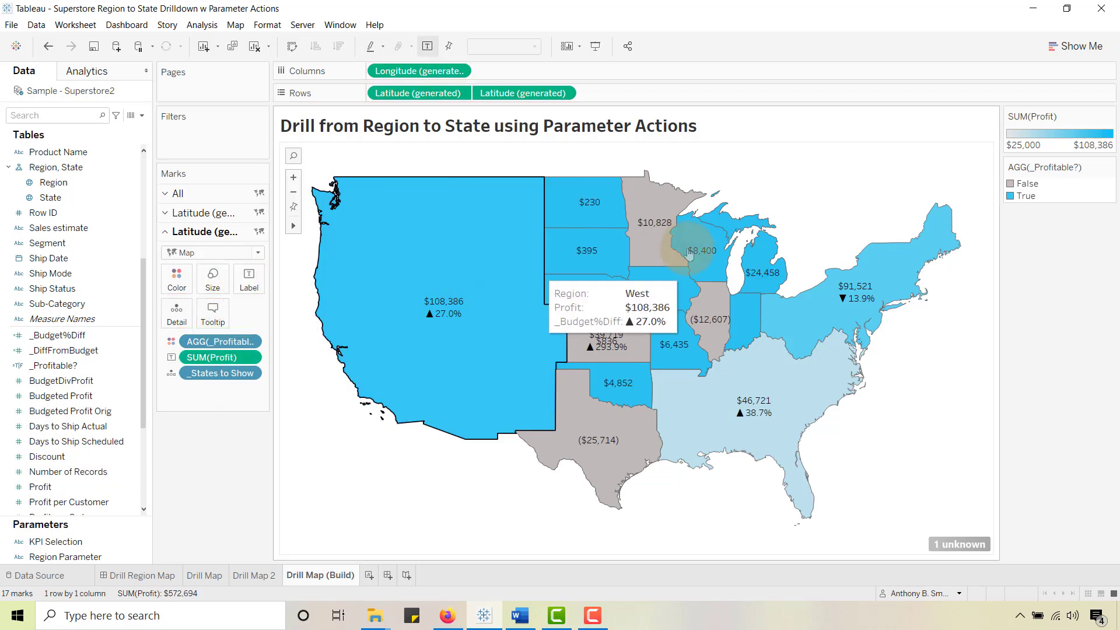
left_click(255, 575)
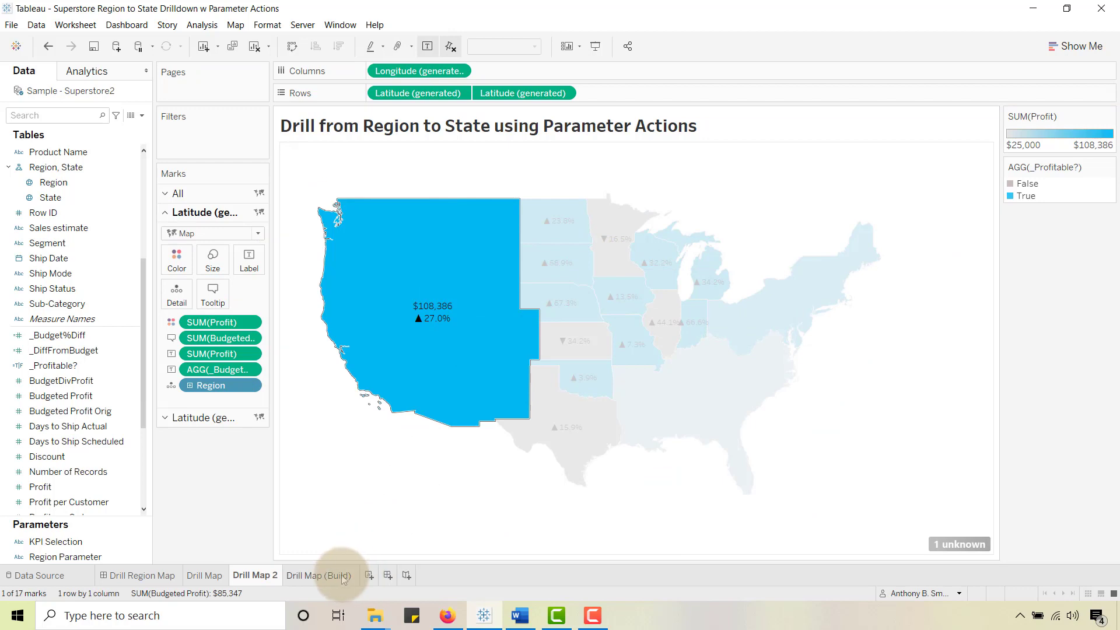
left_click(320, 575)
left_click_drag(206, 363, 201, 461)
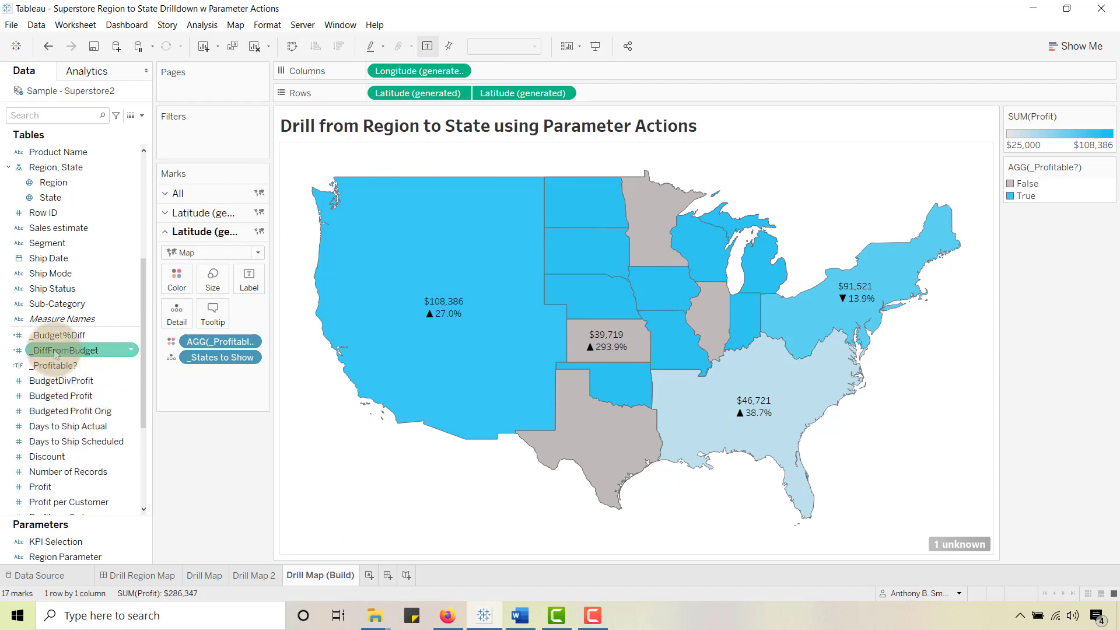
Step: Label the second Latitude map's states with _Budget%Diff and check the labels by drilling into the West and Central regions
left_click_drag(49, 341, 247, 295)
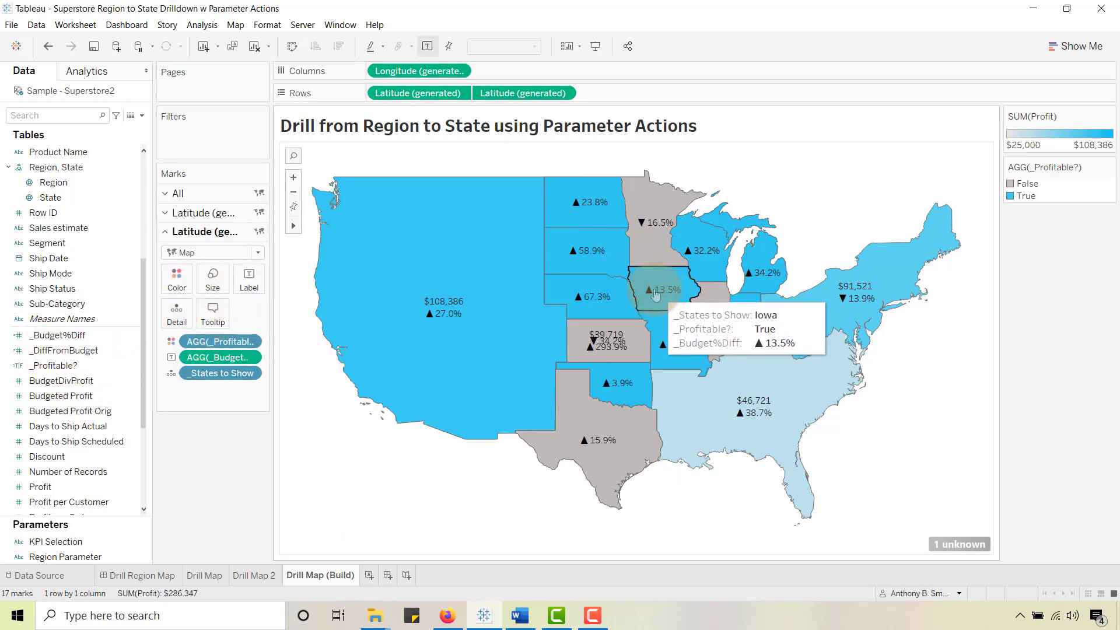
left_click(446, 358)
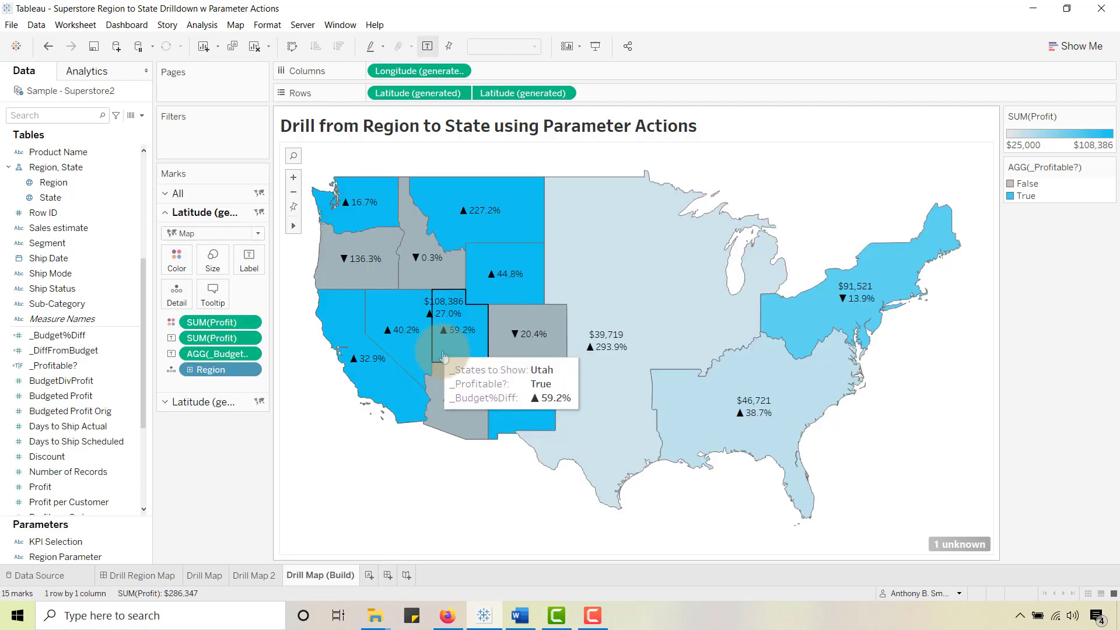
left_click(606, 252)
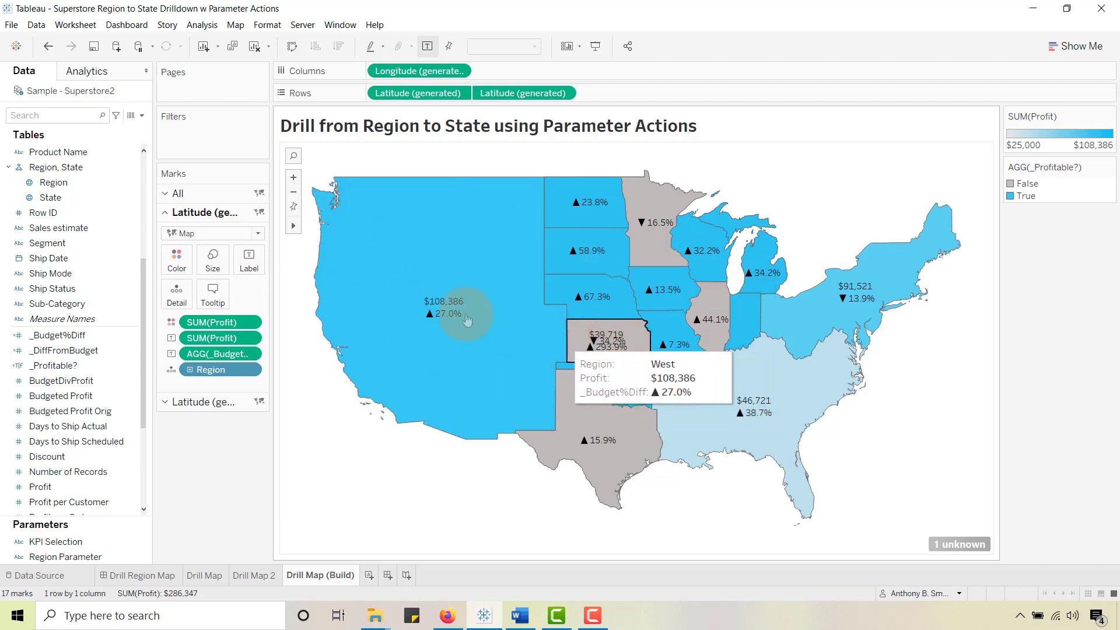
left_click(426, 304)
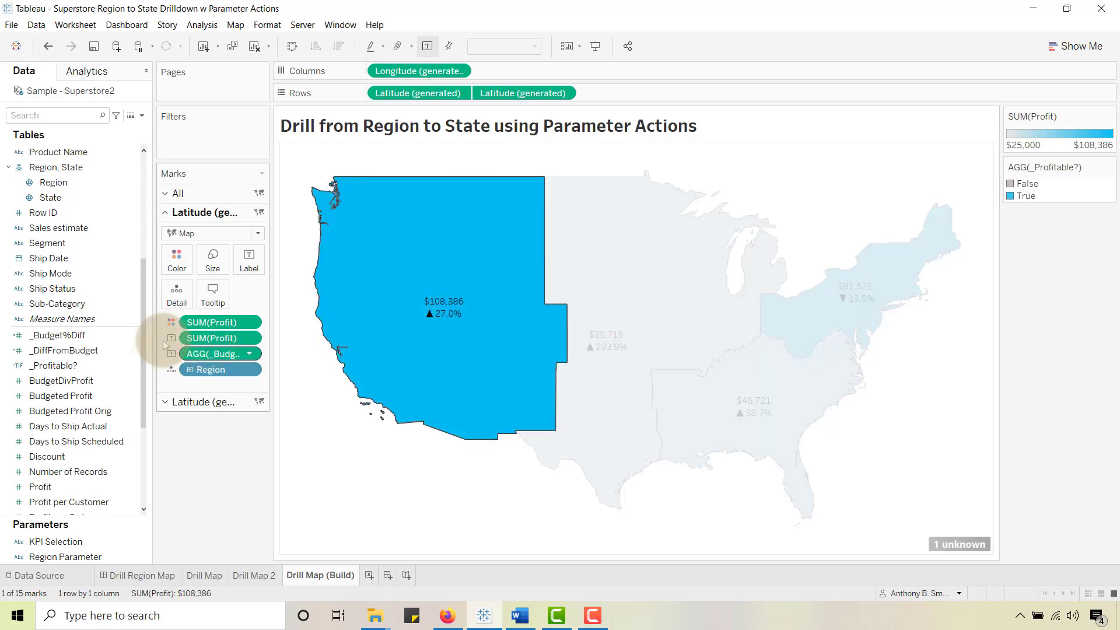
Step: Give the regions on the first Latitude map a white border
left_click(172, 401)
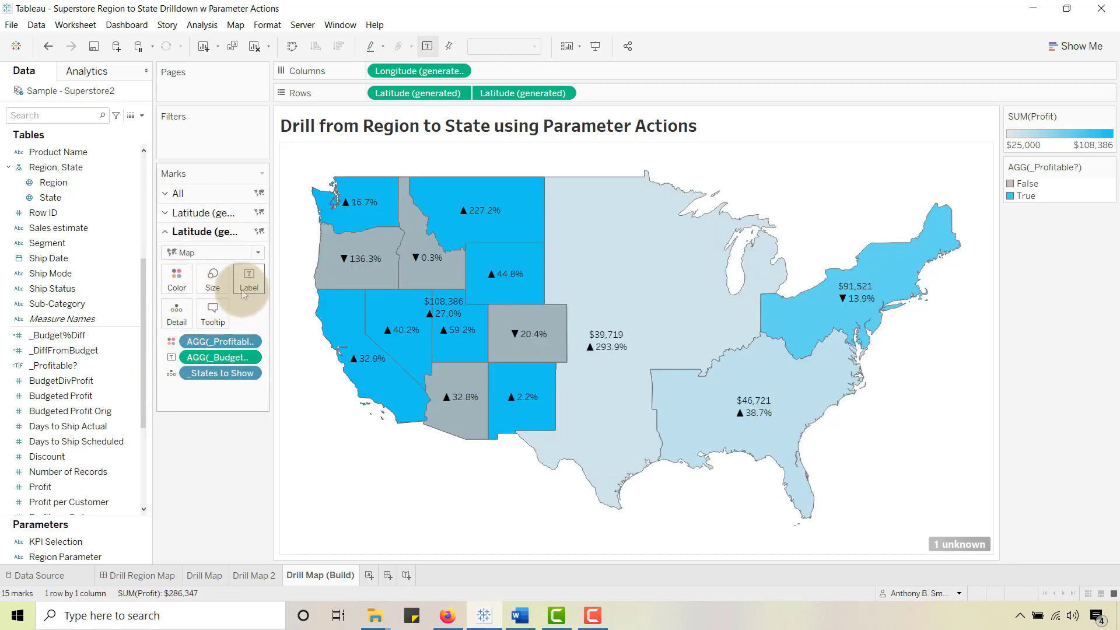
left_click(167, 216)
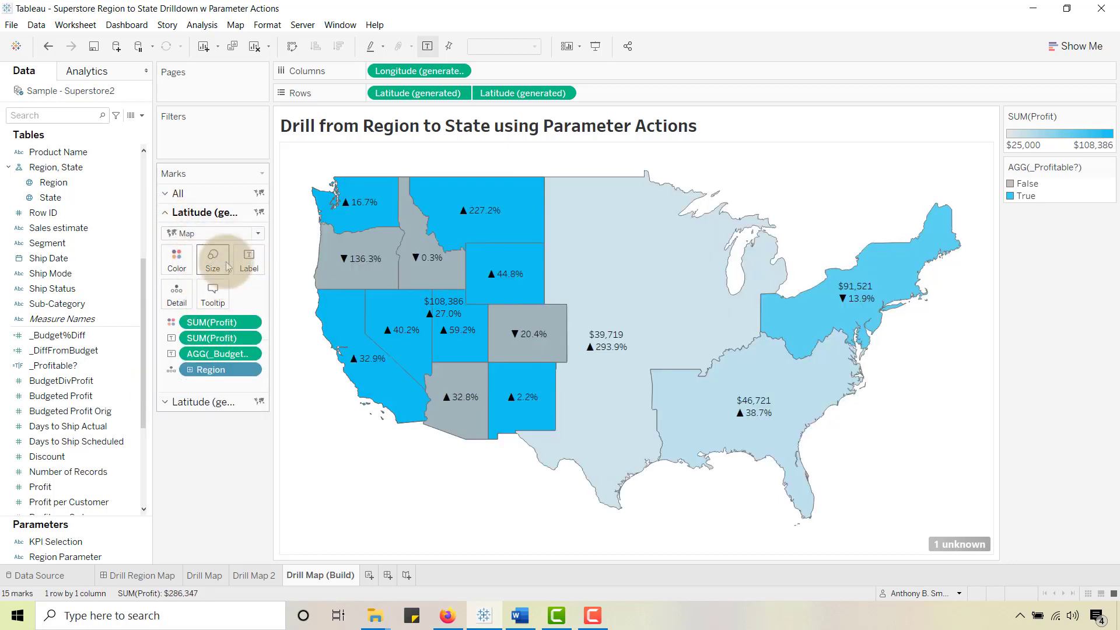
left_click(185, 266)
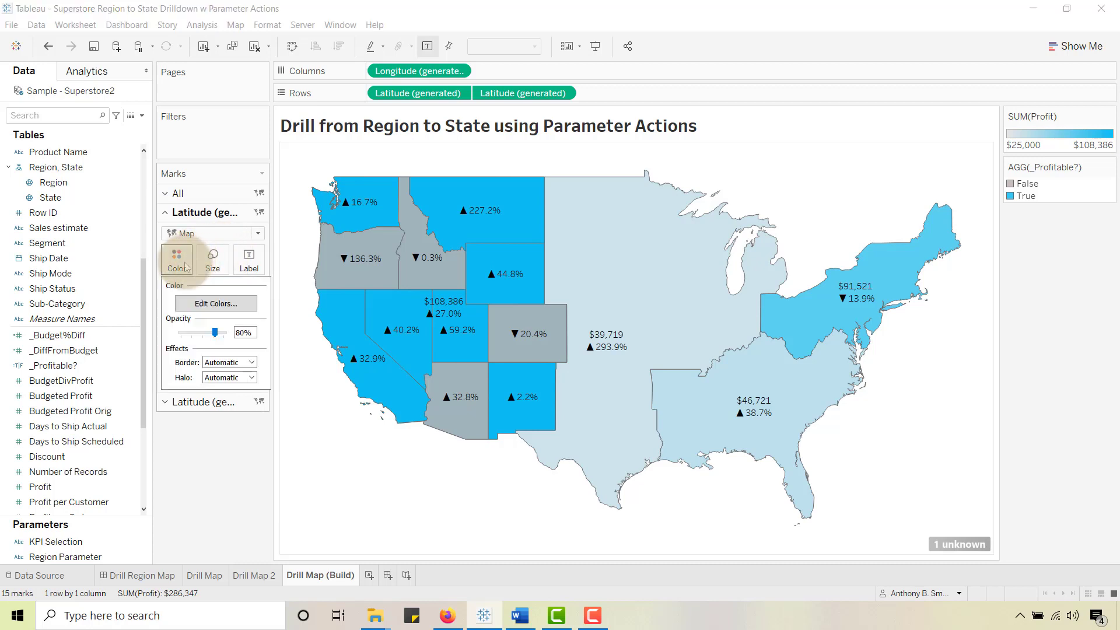
left_click(252, 363)
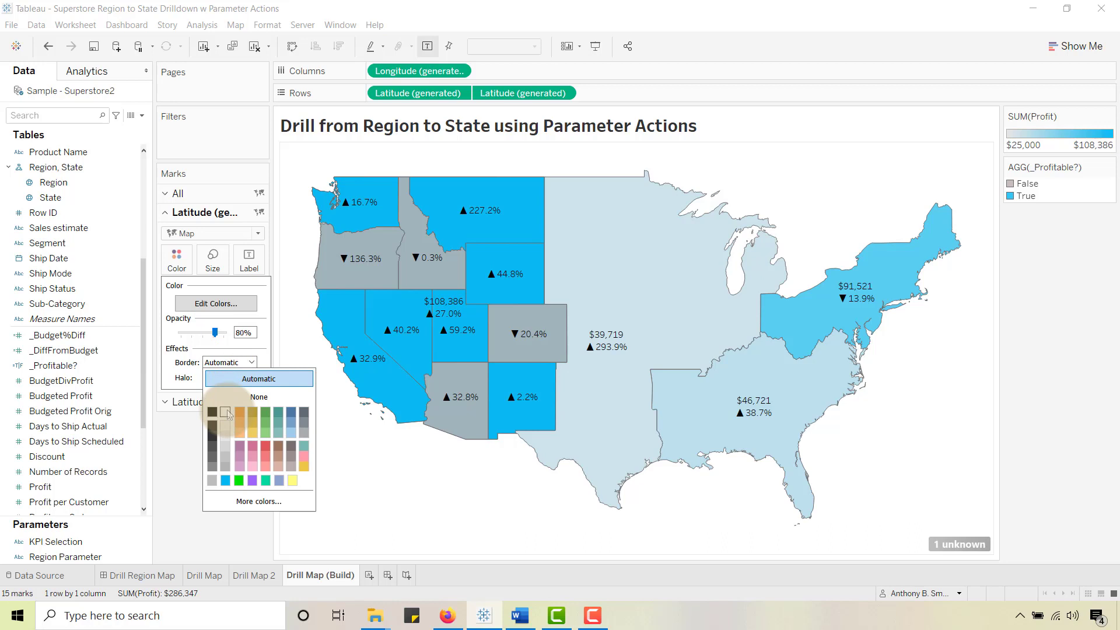
left_click(226, 414)
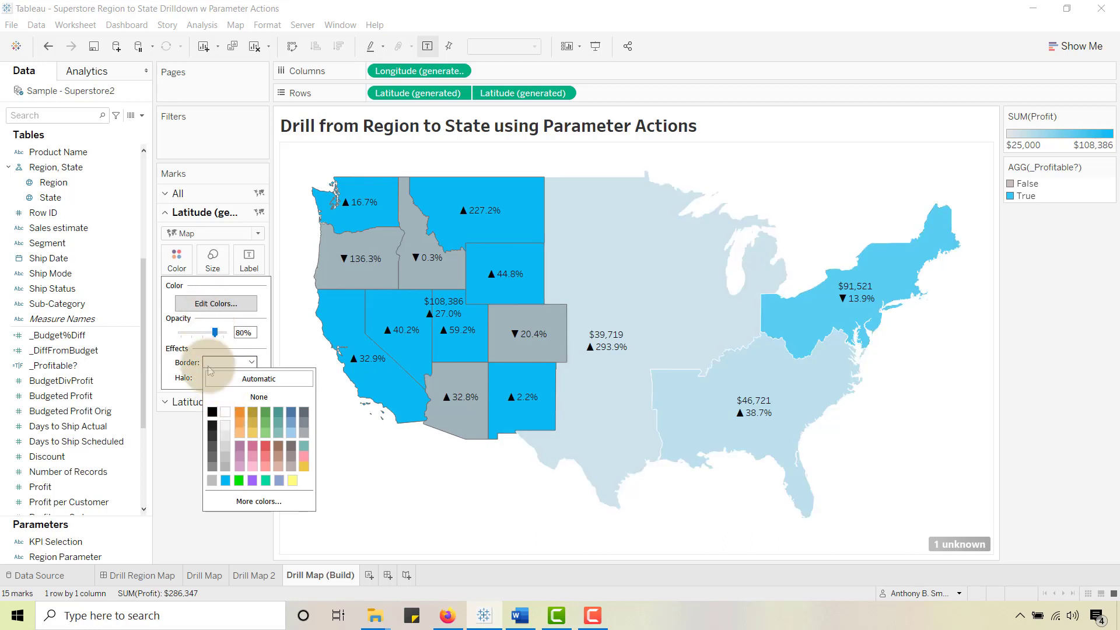
left_click(178, 443)
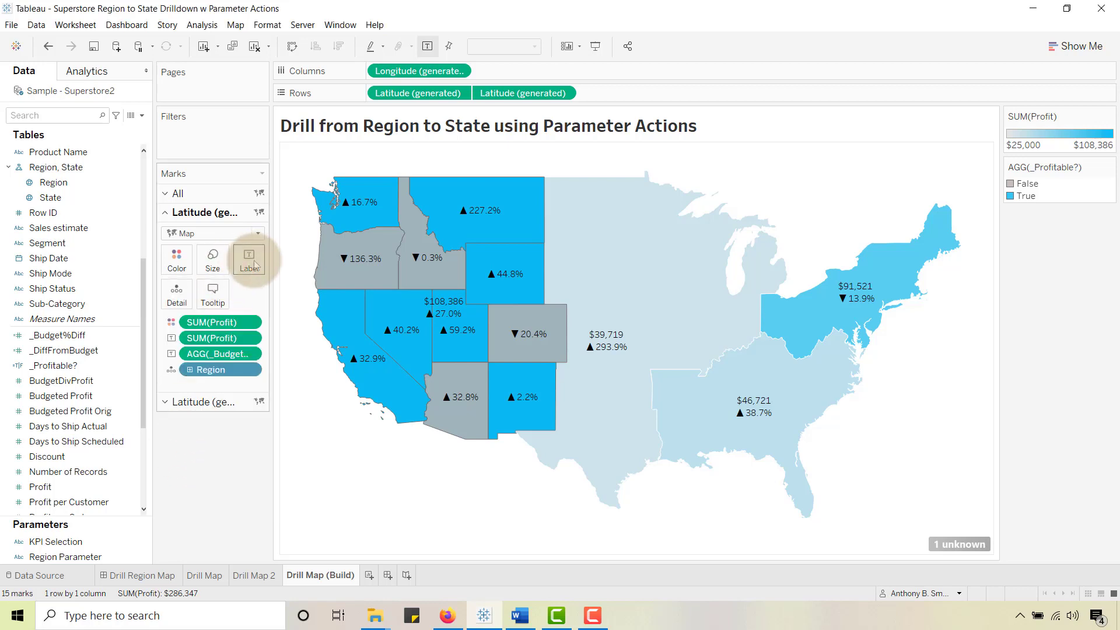
Step: Limit the first Latitude map's labels to selected marks and check them by drilling into the Central and West regions
left_click(254, 266)
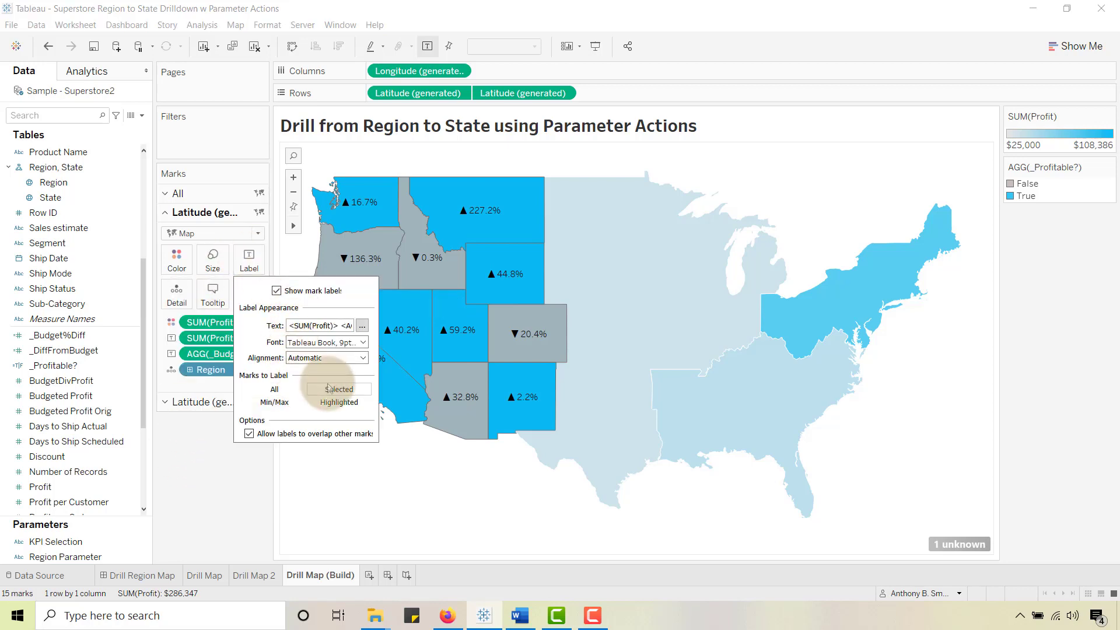
left_click(438, 489)
left_click(624, 258)
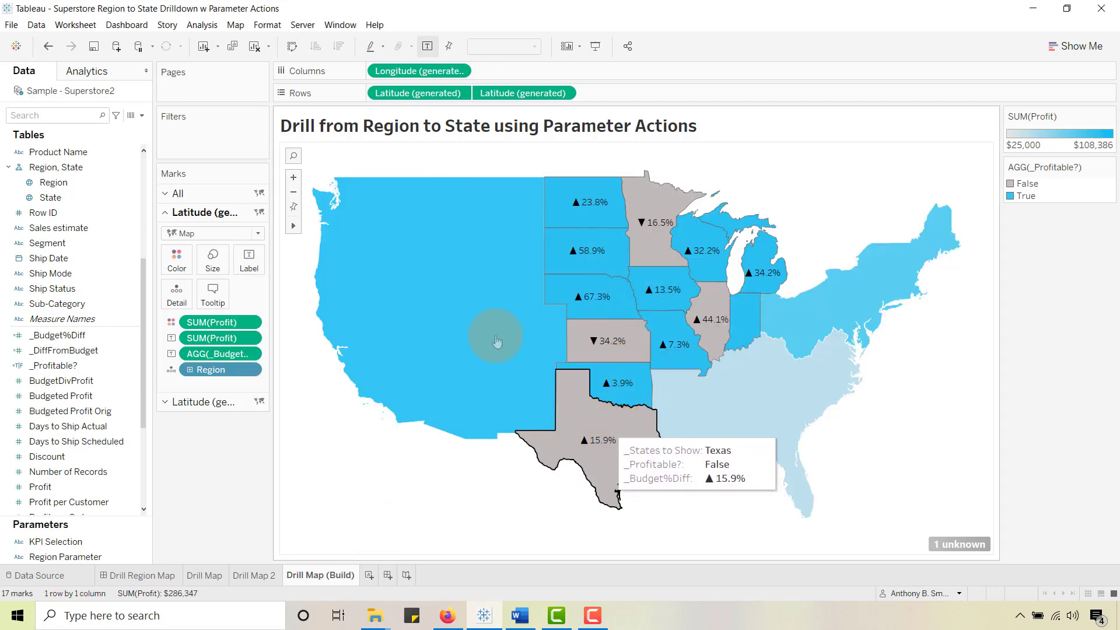
left_click(554, 392)
left_click(598, 258)
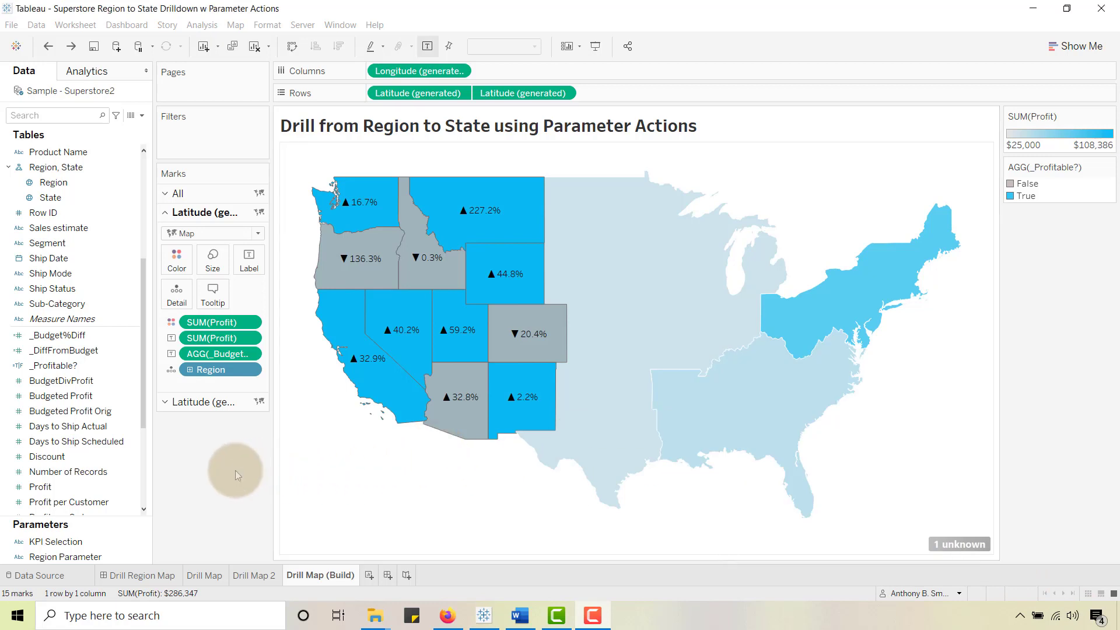
Step: Examine the formula of the _Placeholder calculated field and close it without changes
left_click(73, 228)
scroll(82, 198, "up", 5)
left_click(81, 184)
left_click(66, 153)
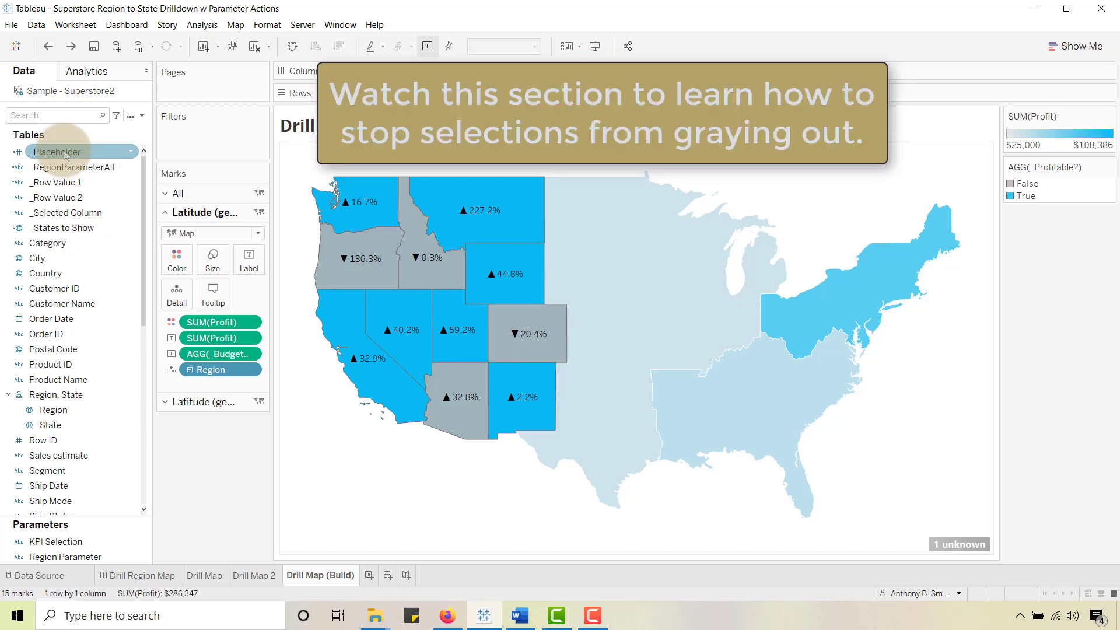
right_click(65, 154)
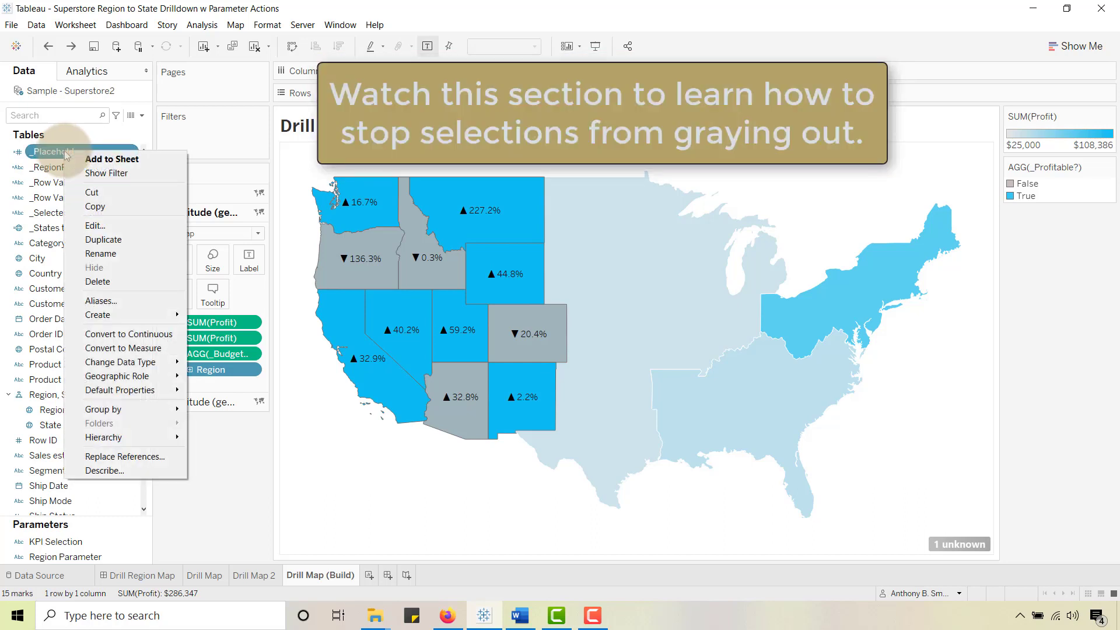
left_click(95, 226)
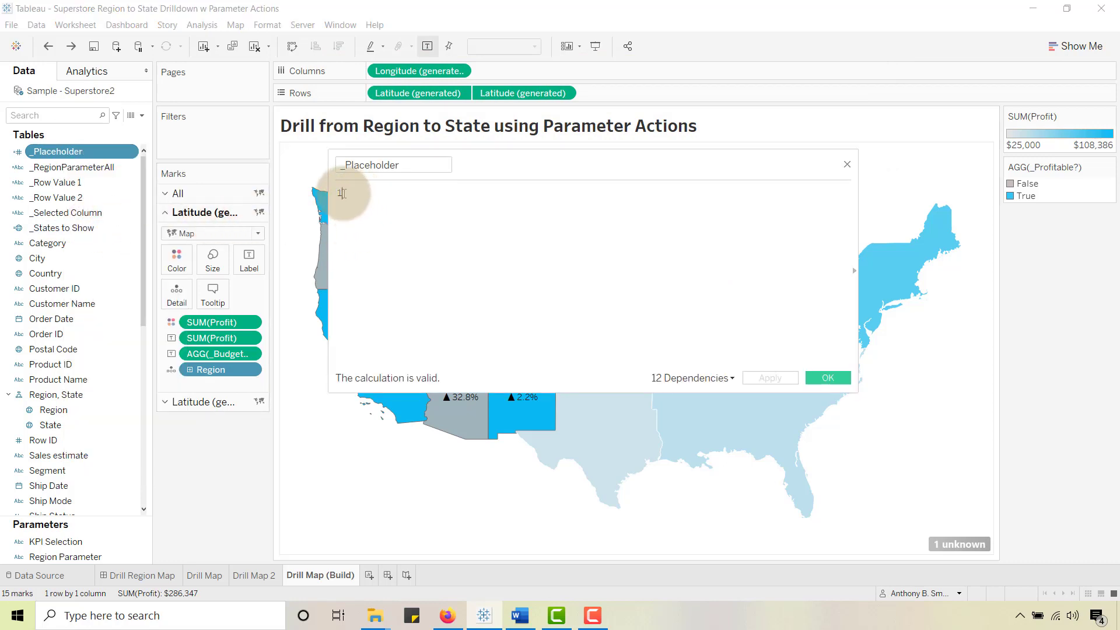
left_click(847, 165)
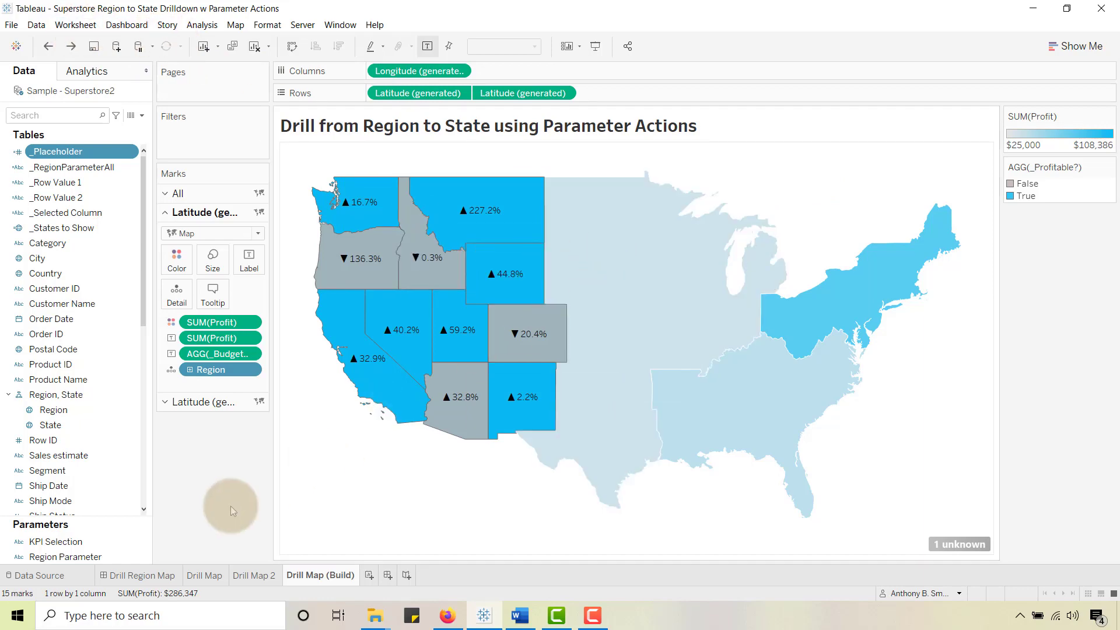
left_click(144, 575)
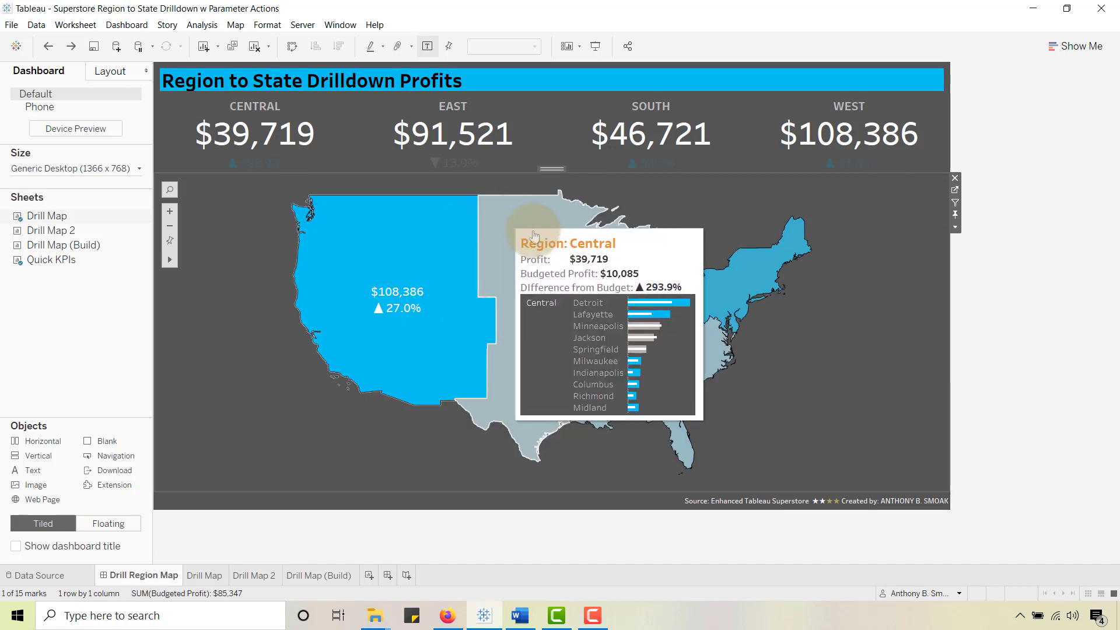
left_click(124, 26)
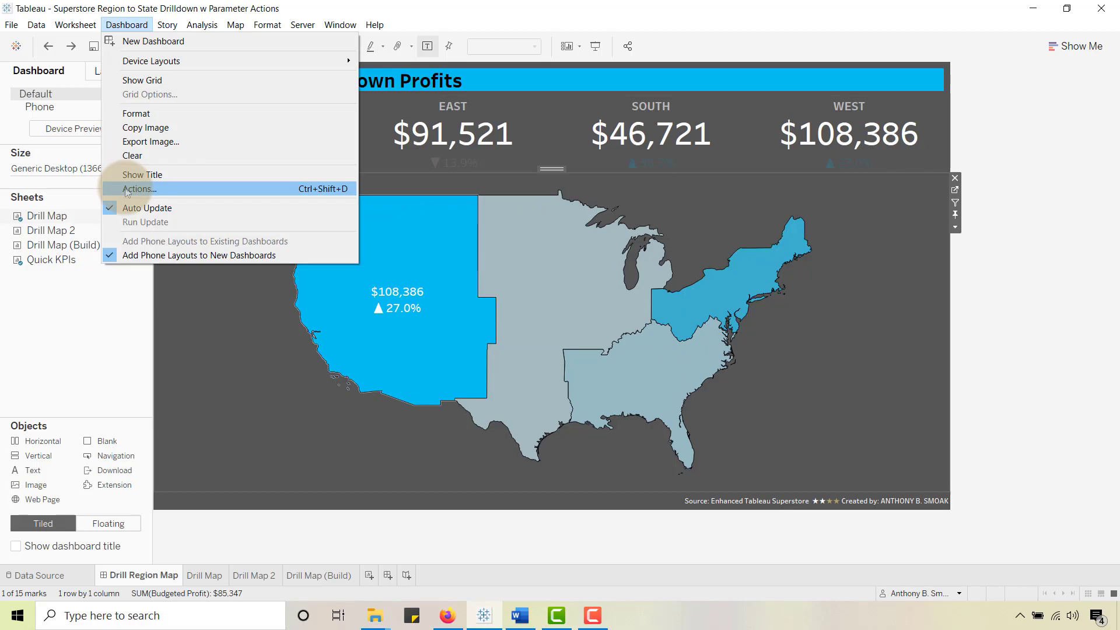
left_click(513, 12)
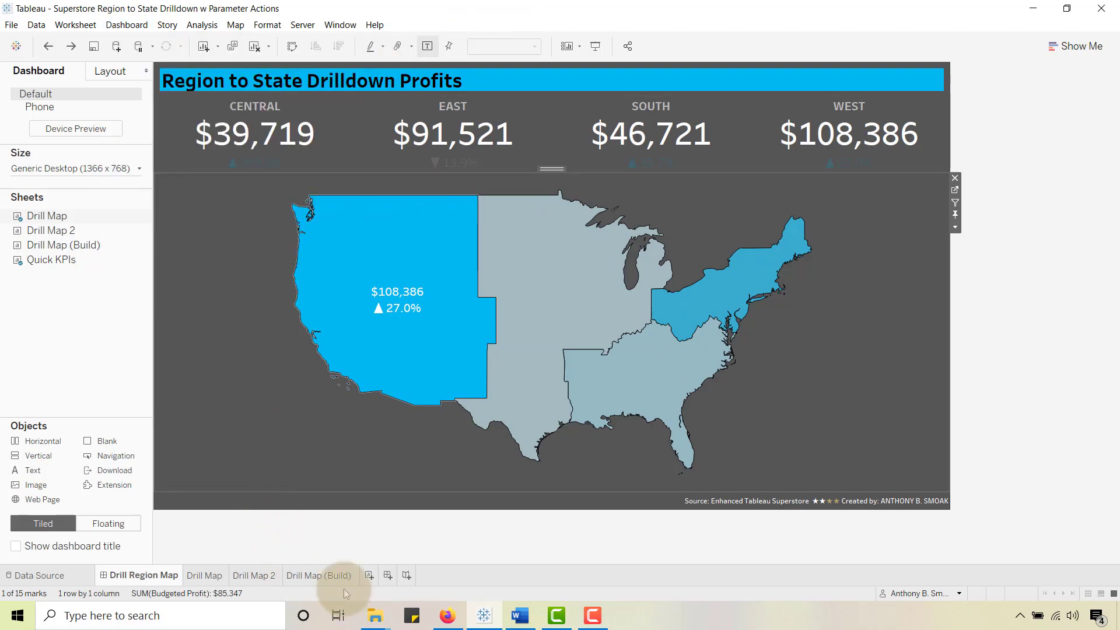
Step: Add the _Placeholder field to the detail of all marks on the Drill Map (Build) sheet
left_click(319, 575)
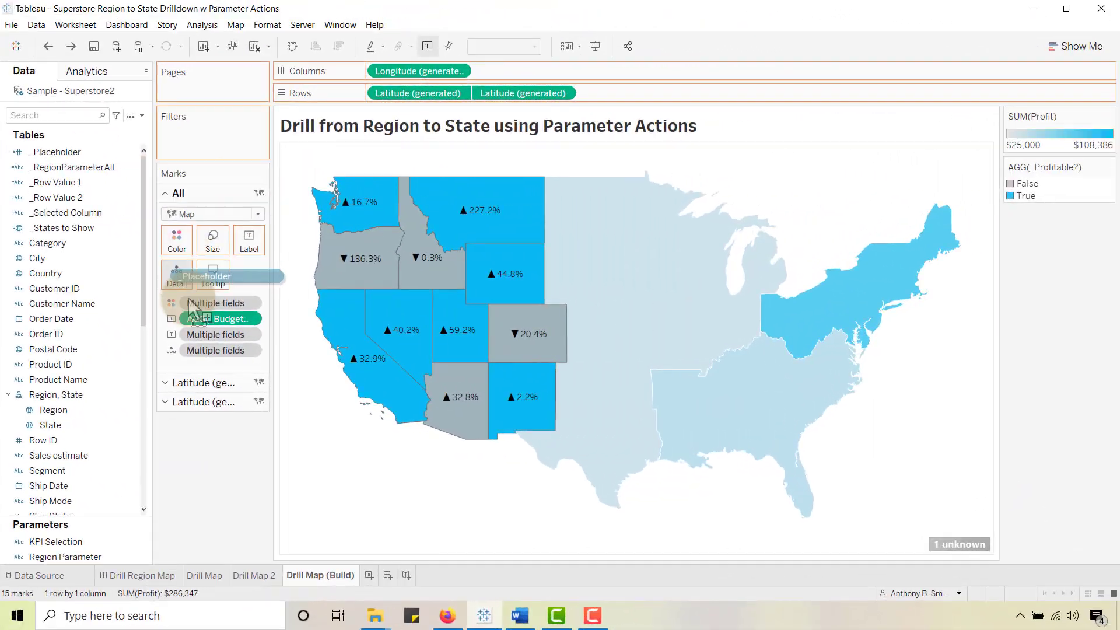
left_click_drag(200, 286, 177, 283)
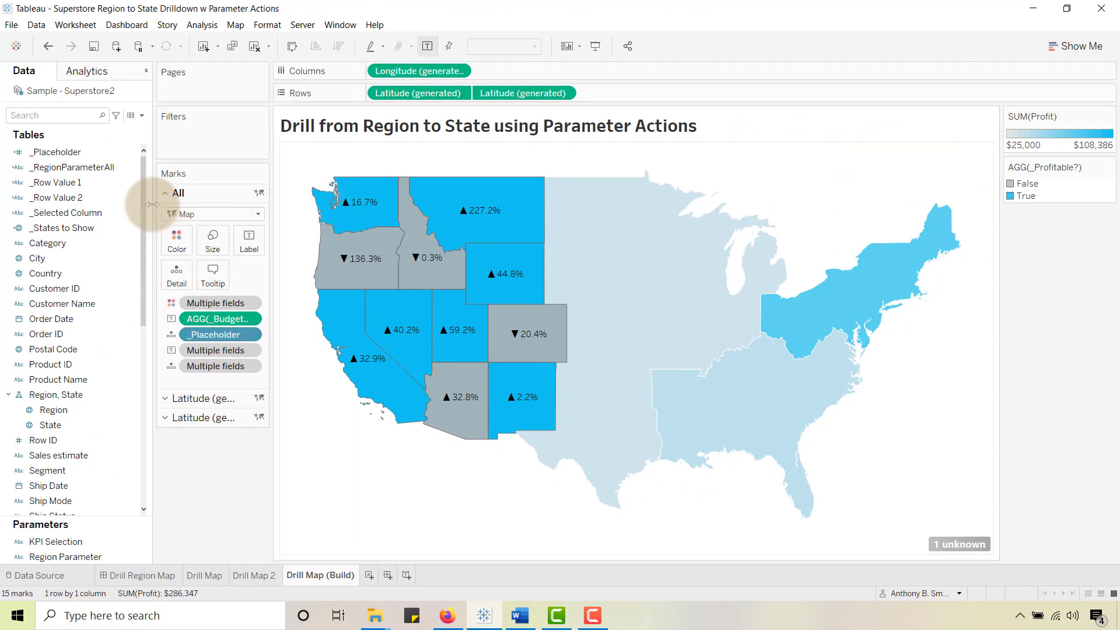
Step: Add a worksheet highlight action that runs on select and targets only the _Placeholder field
left_click(86, 28)
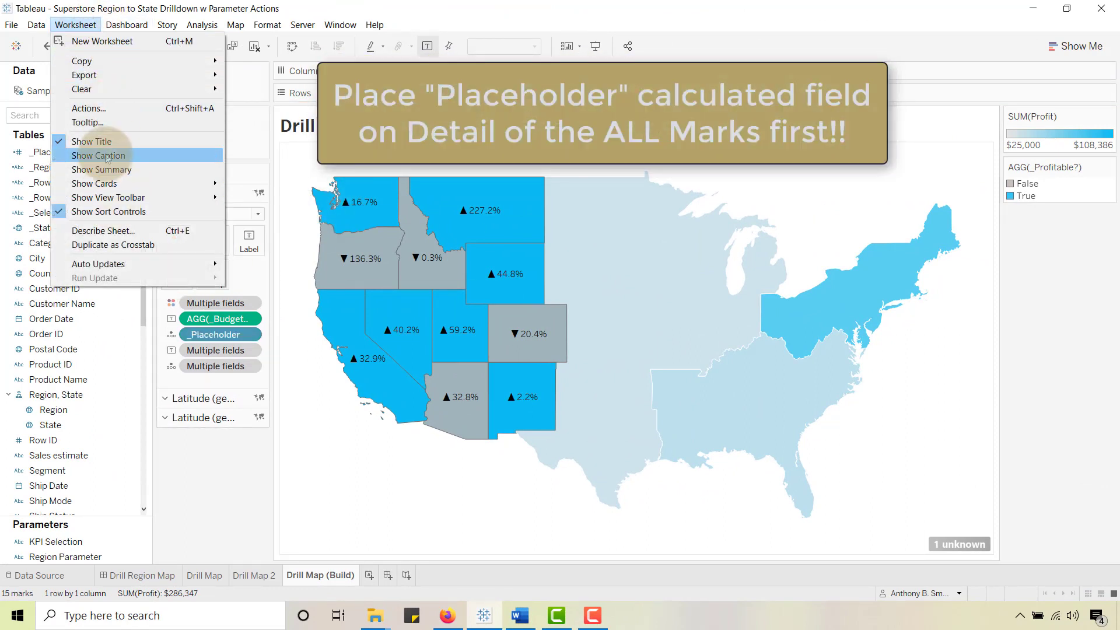
left_click(89, 108)
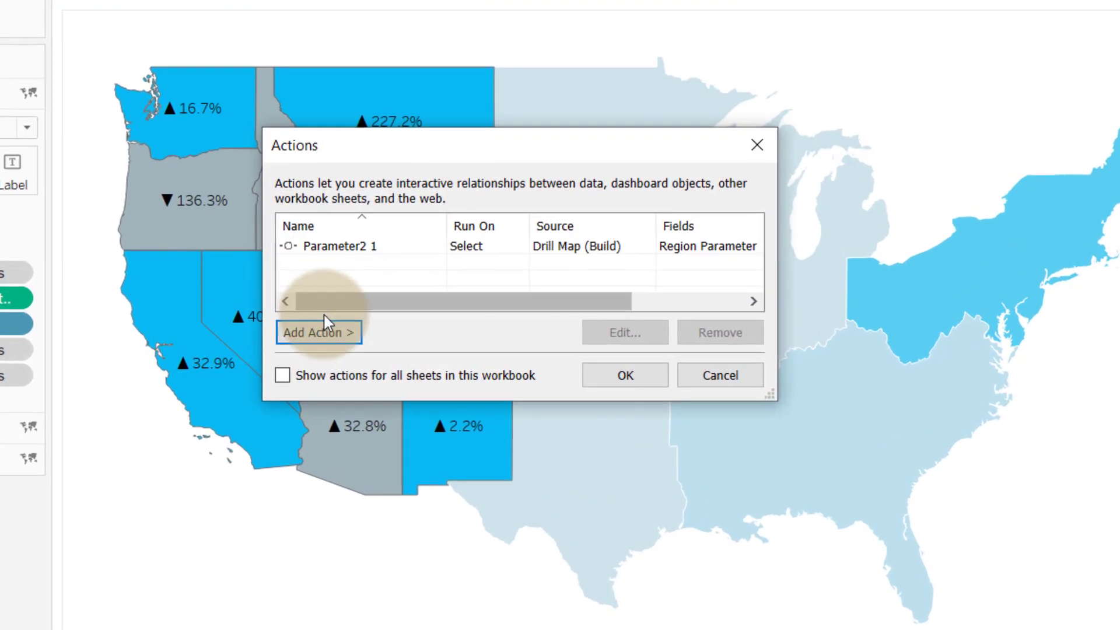
left_click(441, 338)
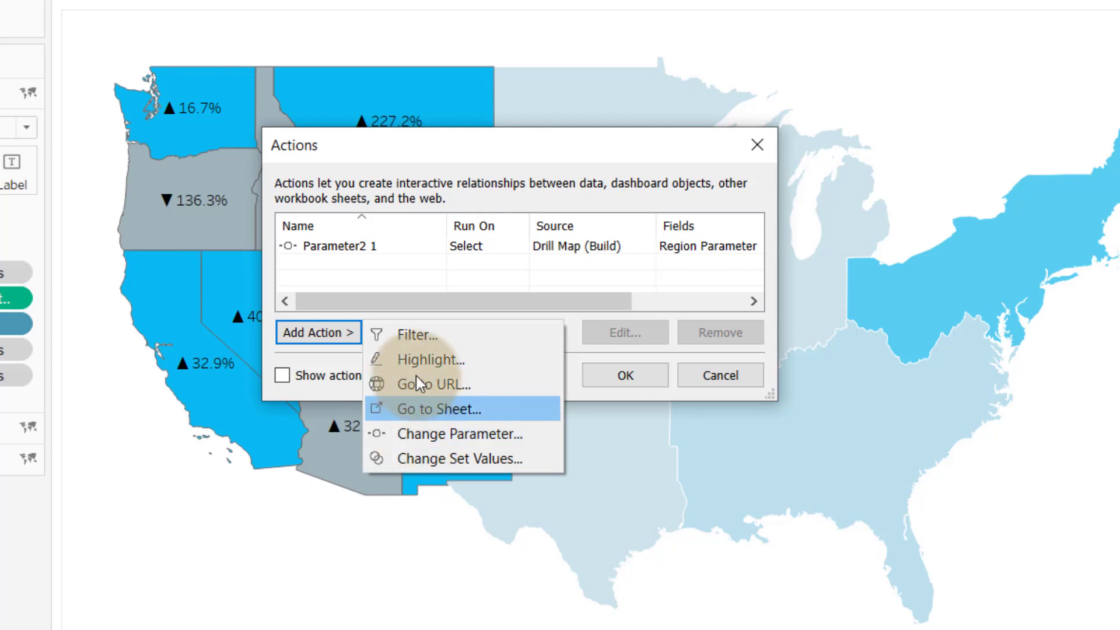
left_click(416, 361)
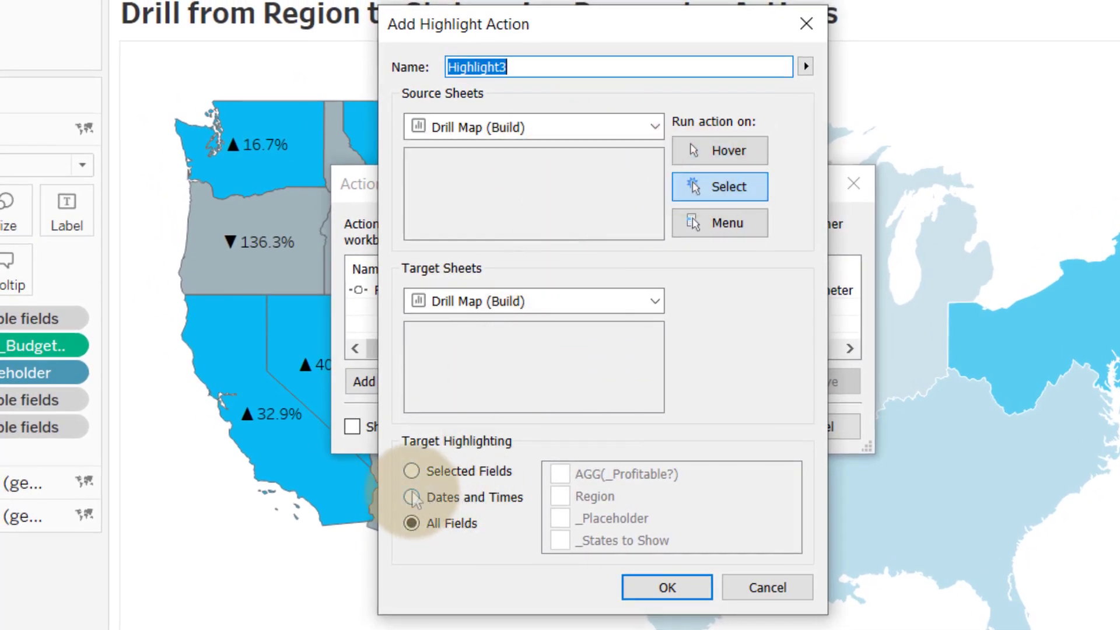
left_click(411, 471)
left_click(560, 518)
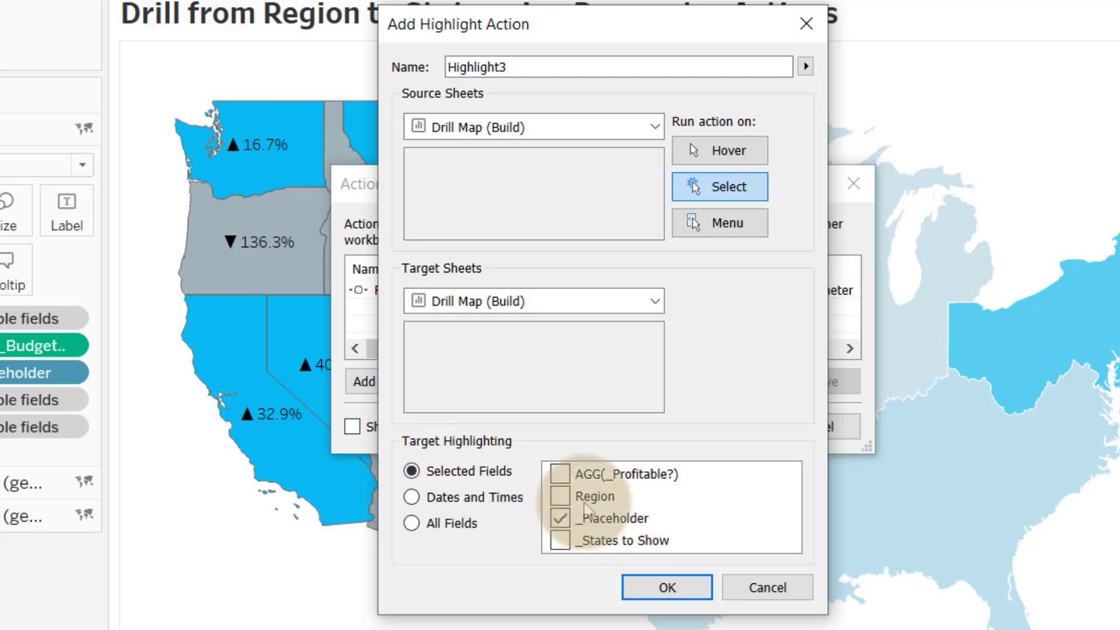
left_click(665, 586)
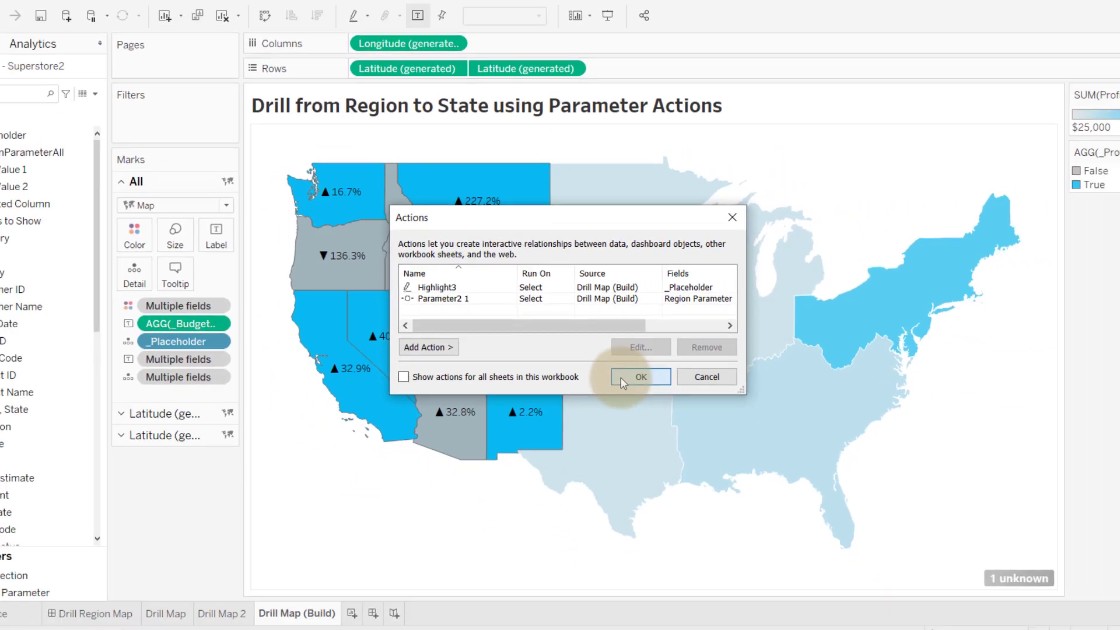
left_click(714, 426)
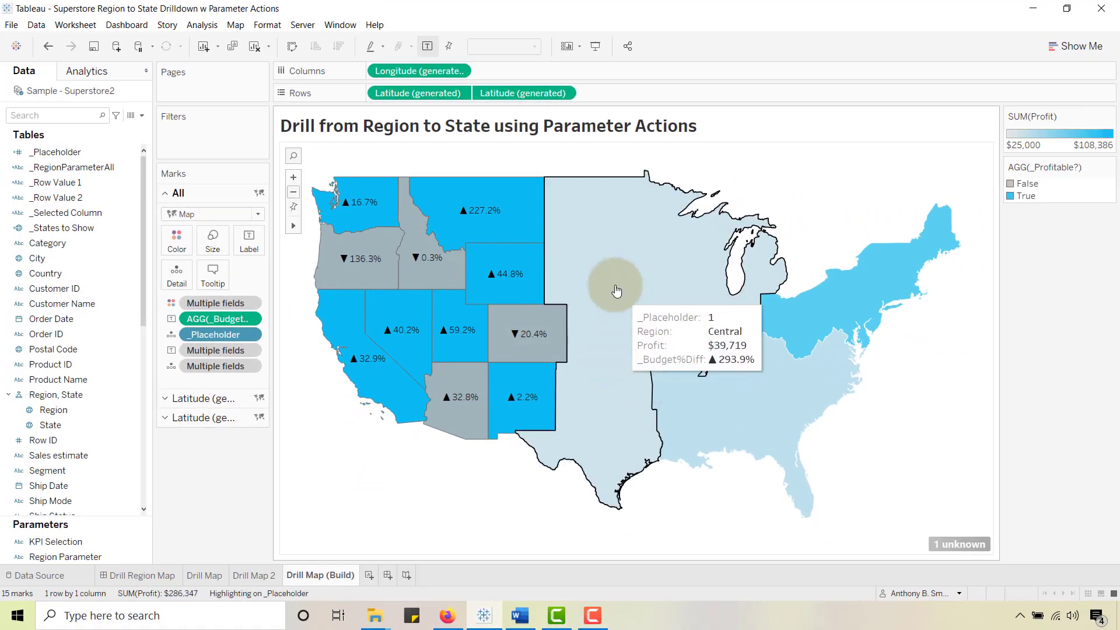
Step: Test the highlight action on the map by selecting the Central, South, East and West regions
left_click(603, 266)
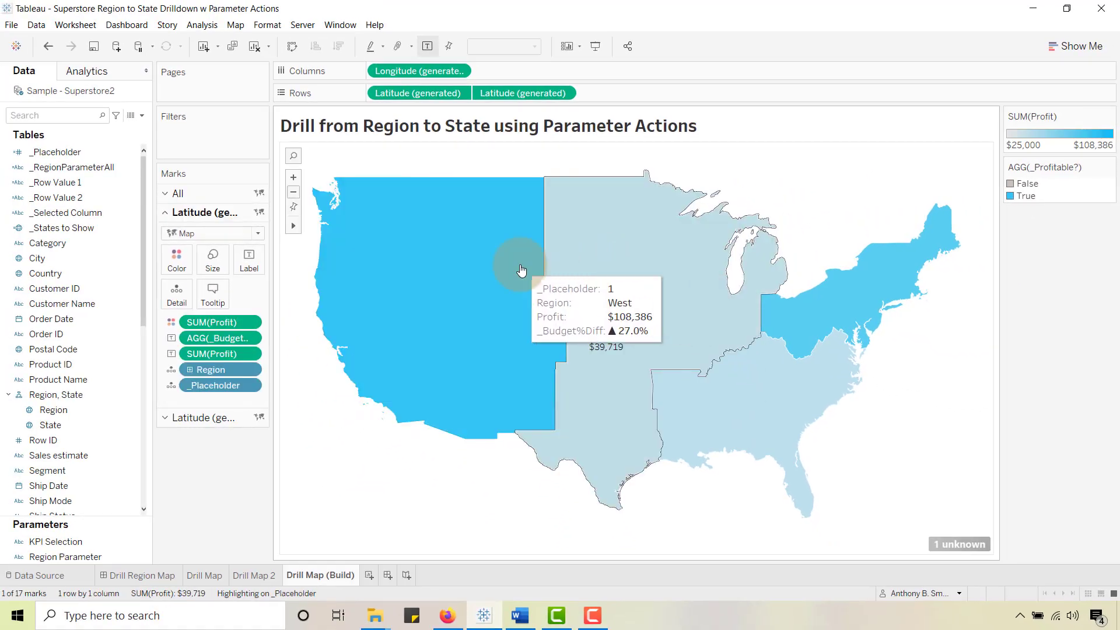
left_click(592, 239)
left_click(719, 391)
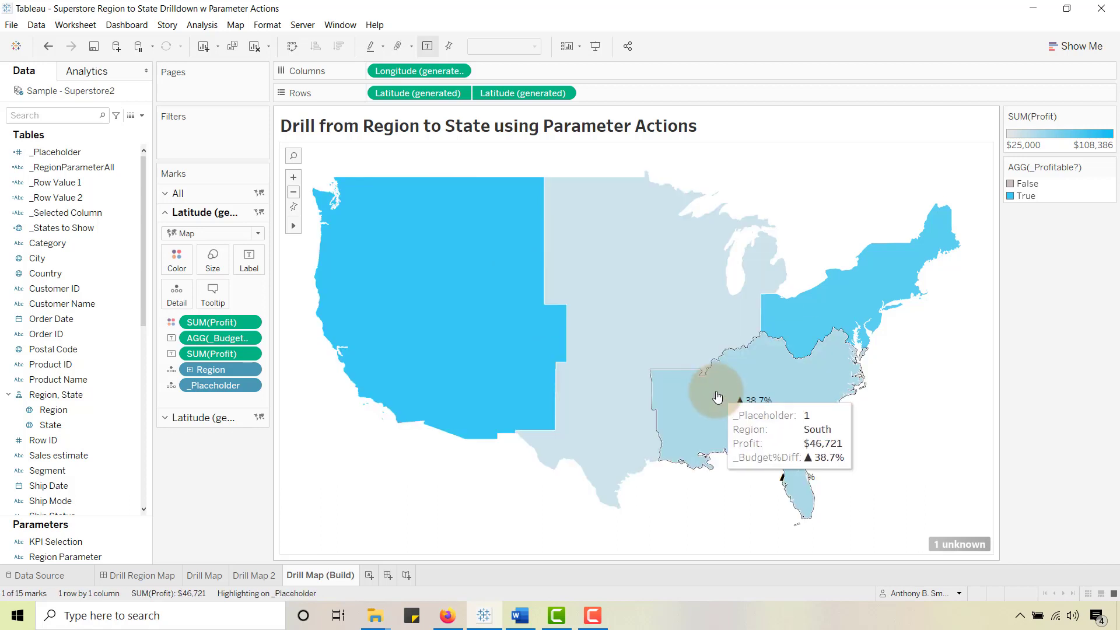
left_click(803, 320)
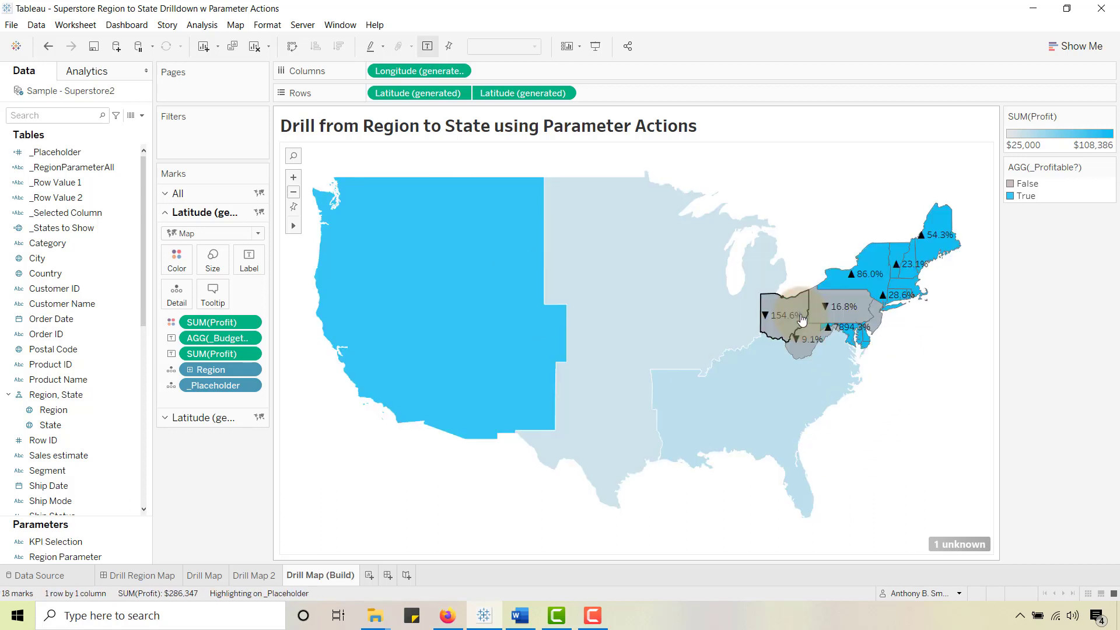
left_click(612, 264)
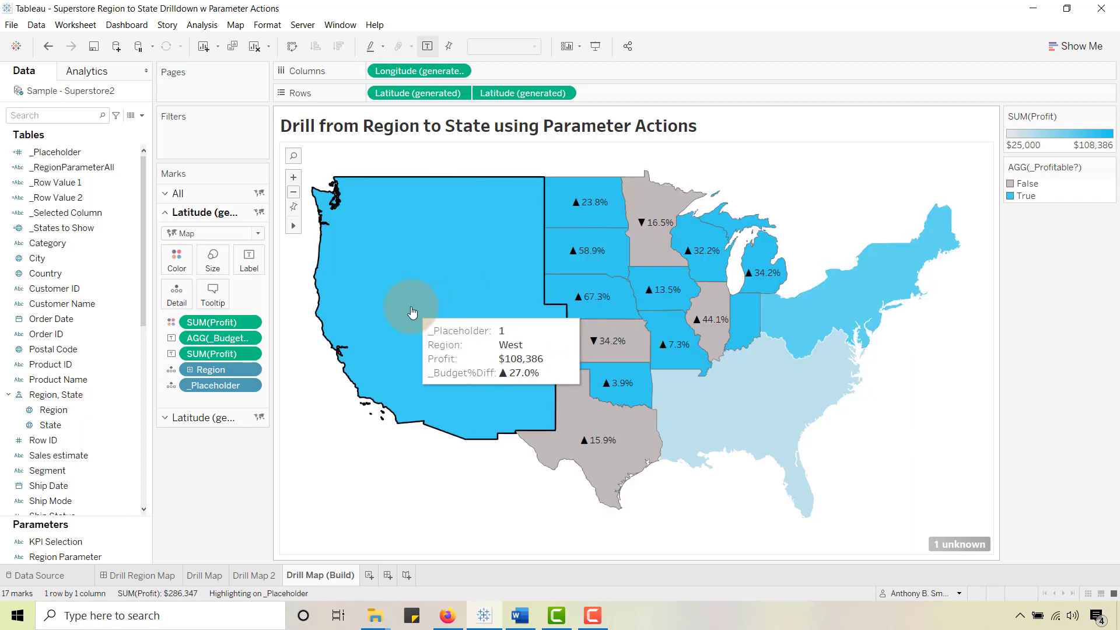
left_click(410, 306)
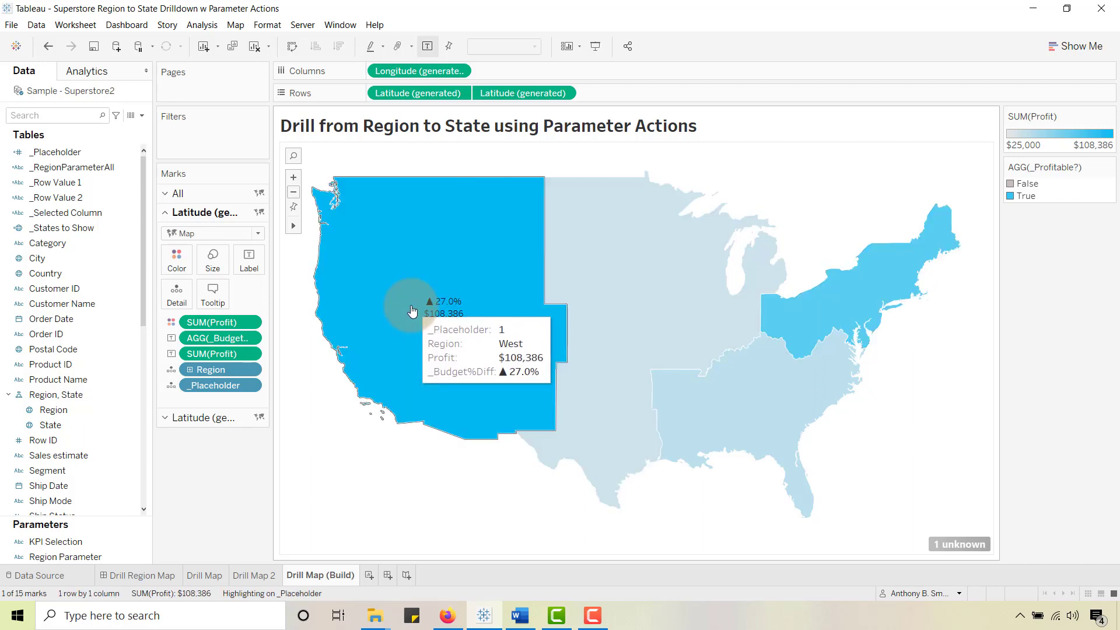
left_click(428, 382)
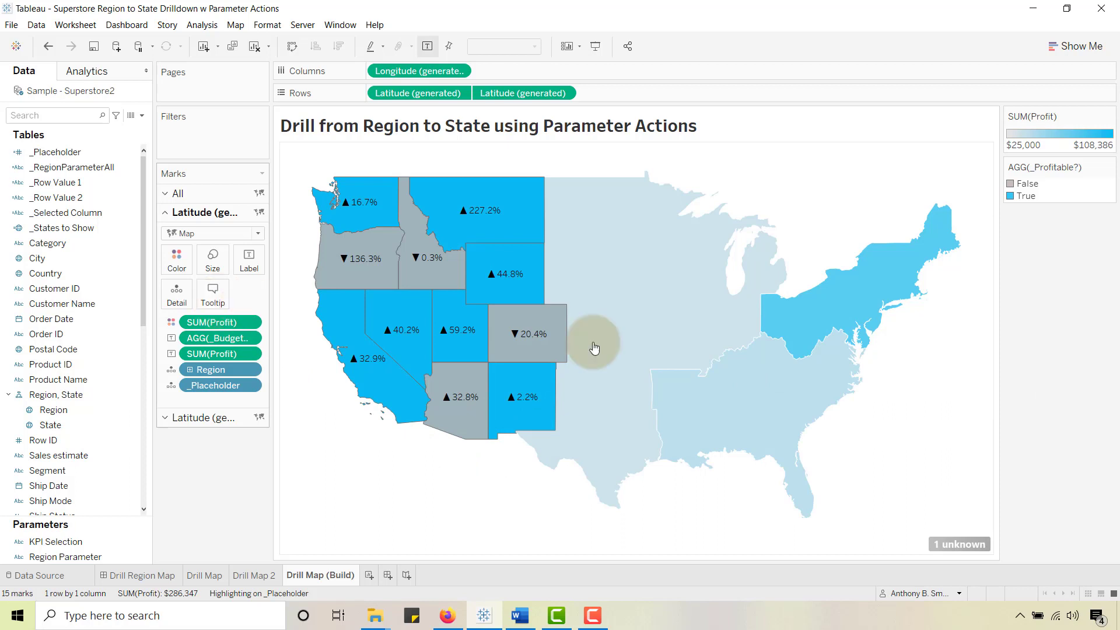
left_click(520, 615)
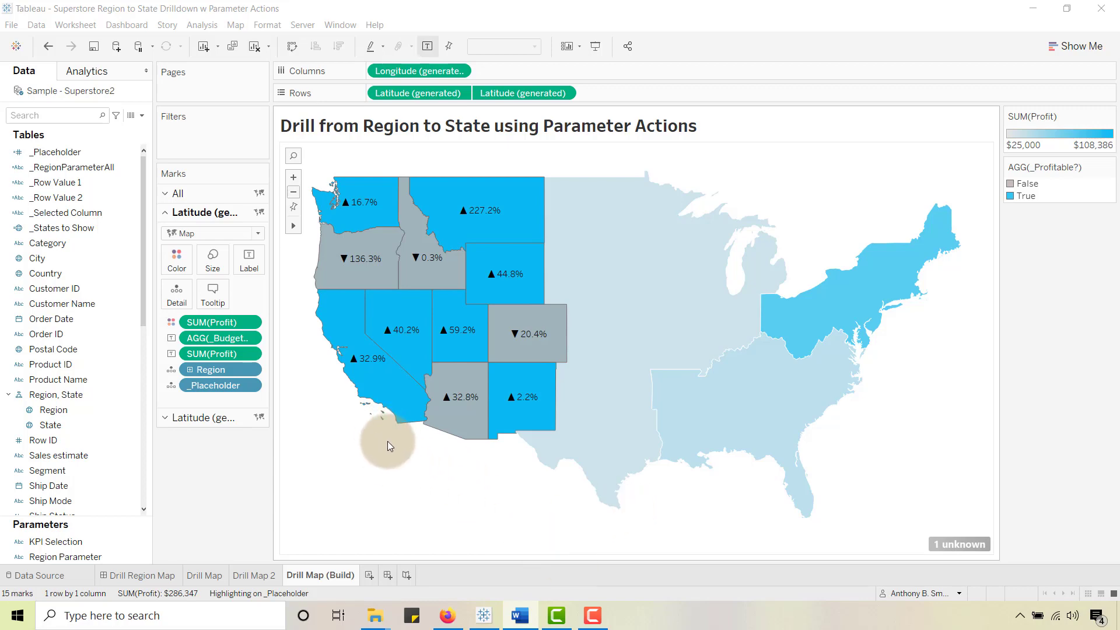
left_click(212, 295)
left_click_drag(326, 199, 175, 167)
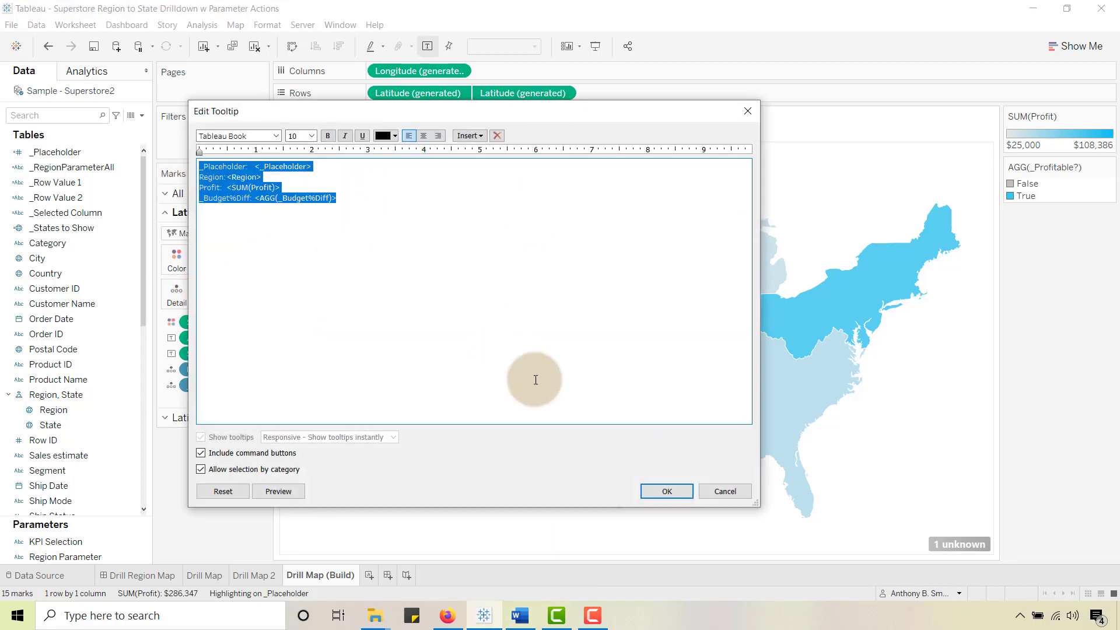
left_click(726, 491)
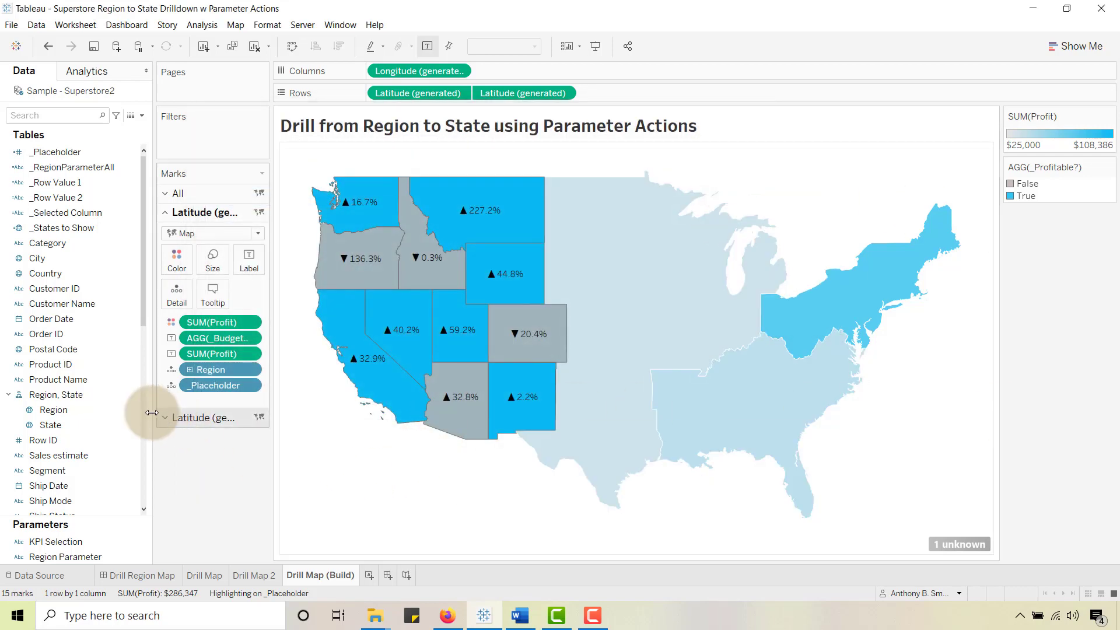
Step: Add Budgeted Profit to the tooltip of the region map layer
scroll(86, 405, "down", 3)
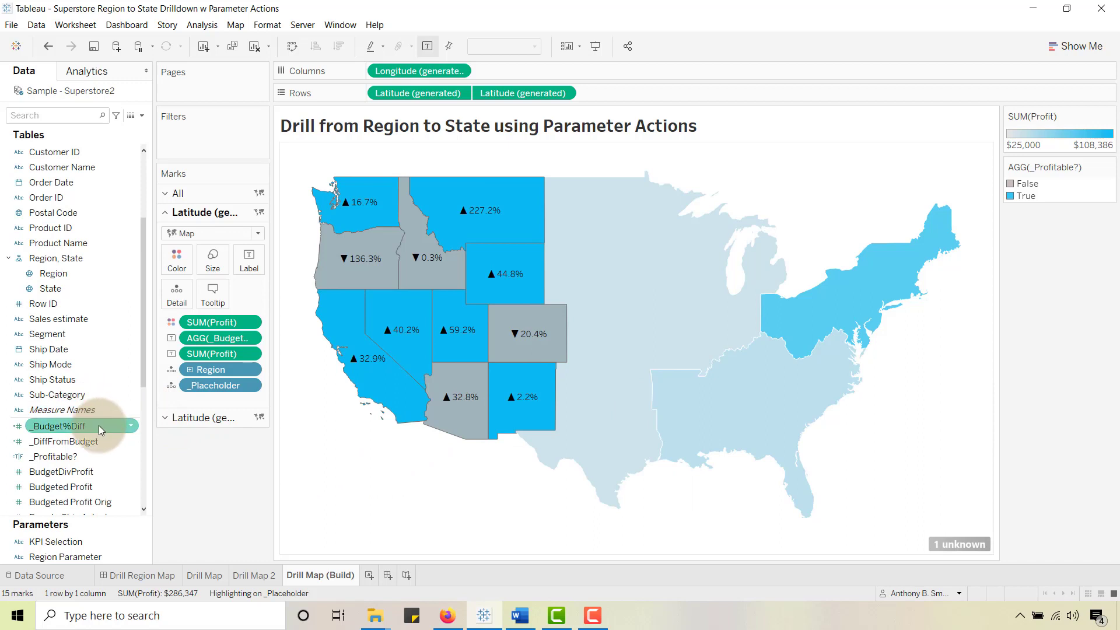
scroll(97, 426, "down", 1)
left_click_drag(87, 441, 216, 294)
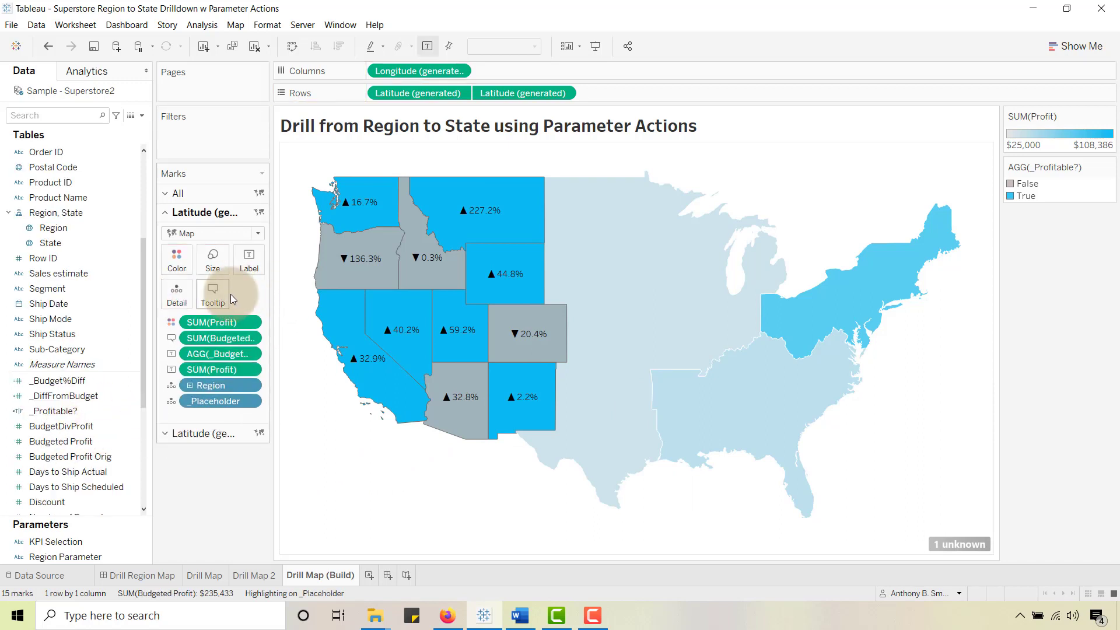
Step: Replace the region layer's tooltip with compact lines for Region, State, Profit, Budgeted Profit and Difference from Budget, then preview and apply it
left_click(213, 300)
left_click_drag(337, 209, 163, 150)
type("<Region> State: <_States to Show> Profit: <SUM(Profit)> Budgeted Profit: <SUM(Budgeted Profit)>  Difference from Budget: <AGG(_Budget%Diff)>")
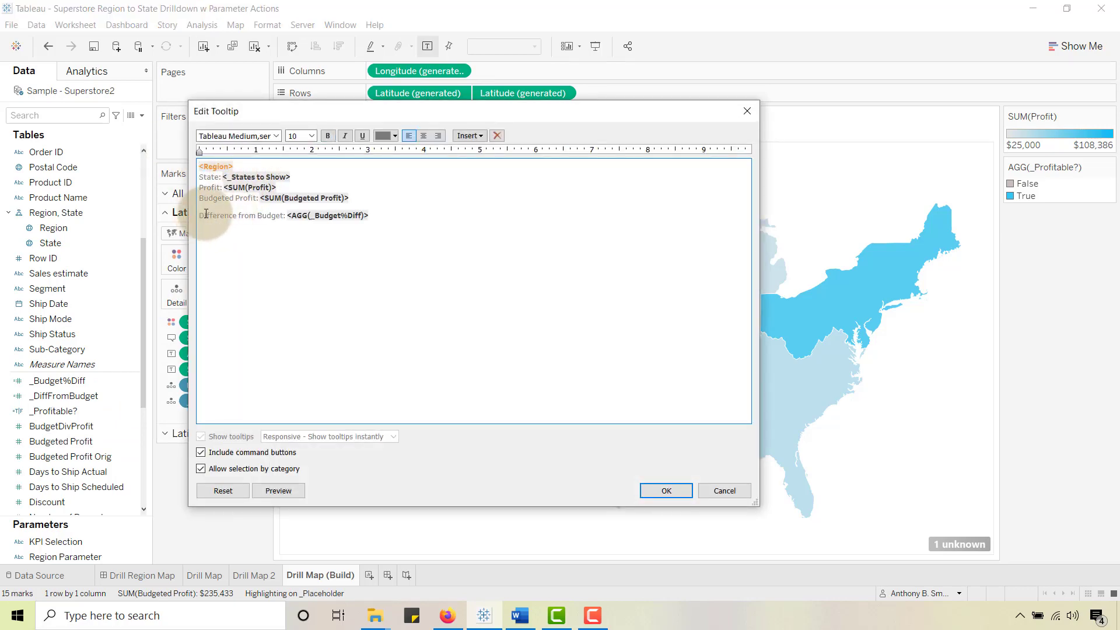
key("BackSpace")
key("Return")
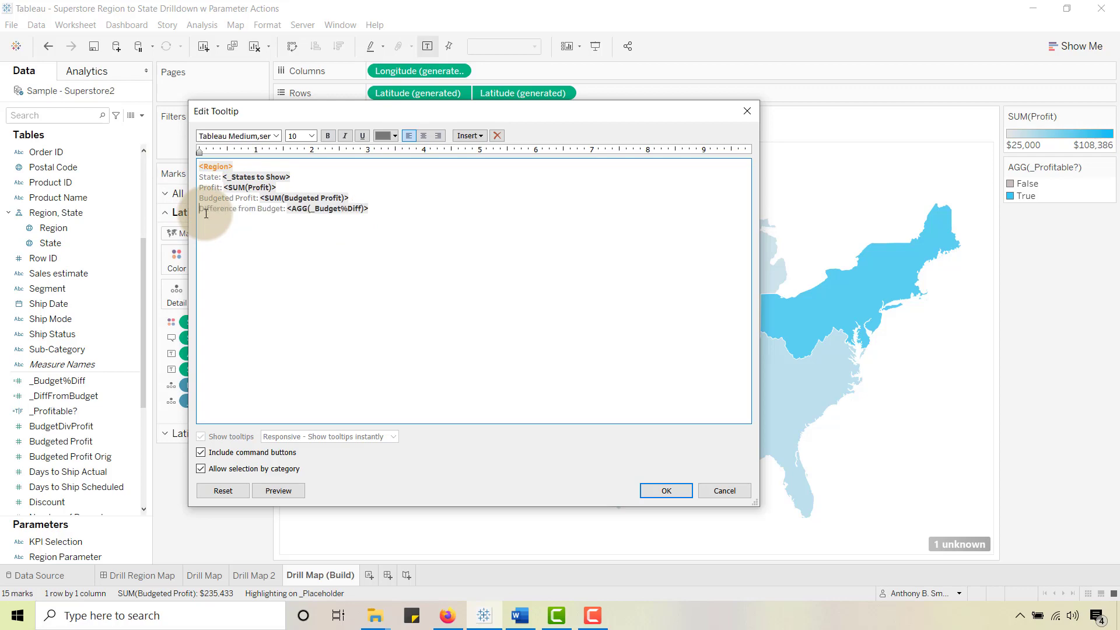
left_click(391, 208)
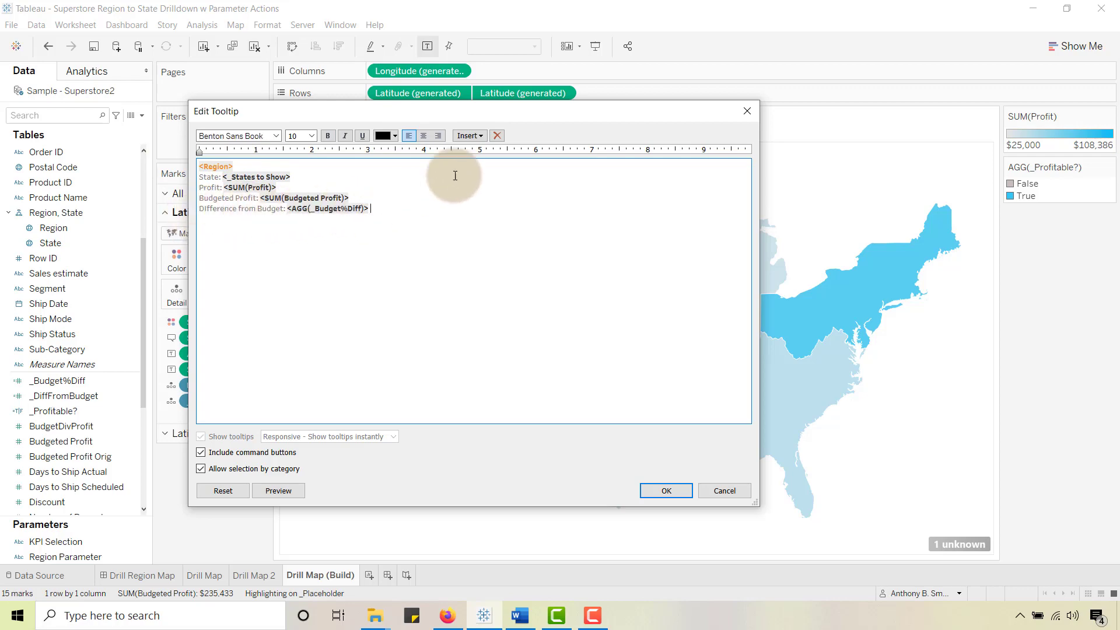
left_click(485, 136)
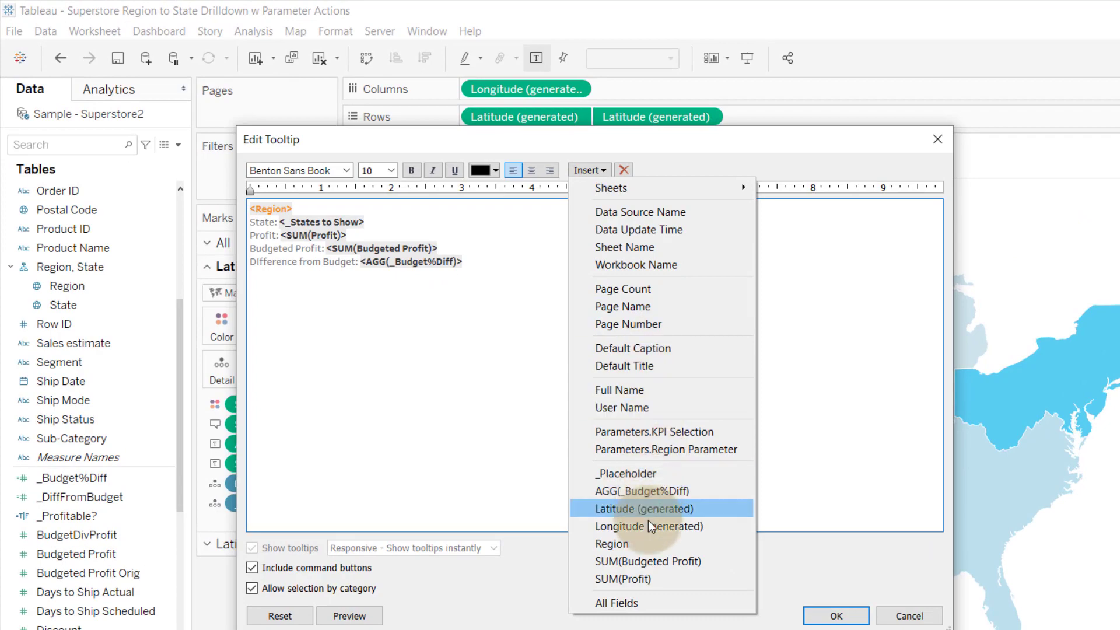
left_click(502, 223)
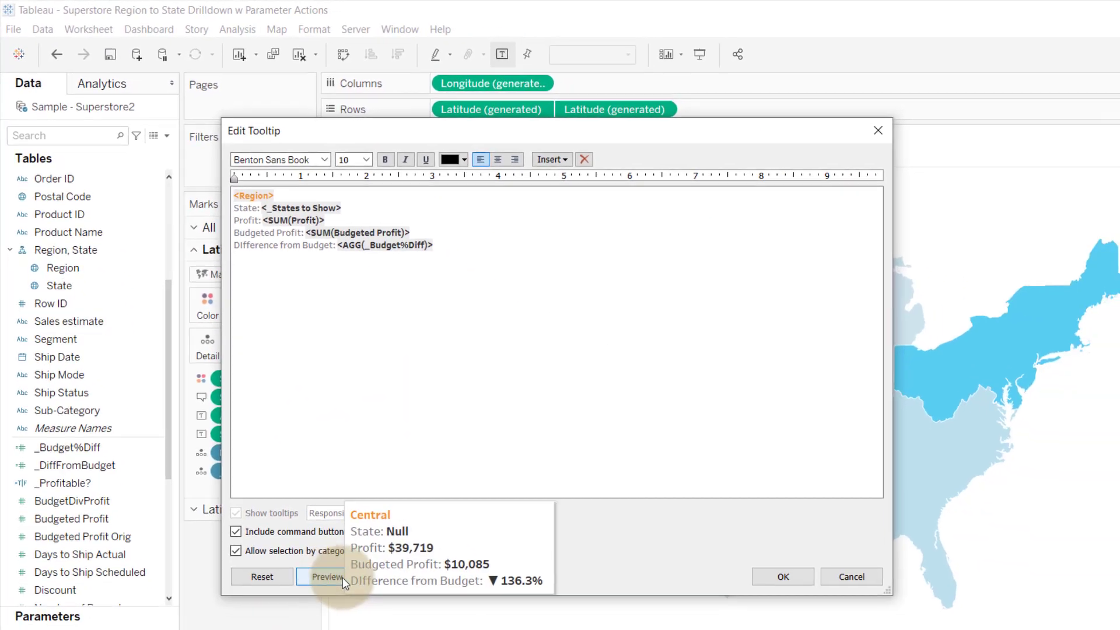
left_click(506, 465)
left_click(788, 578)
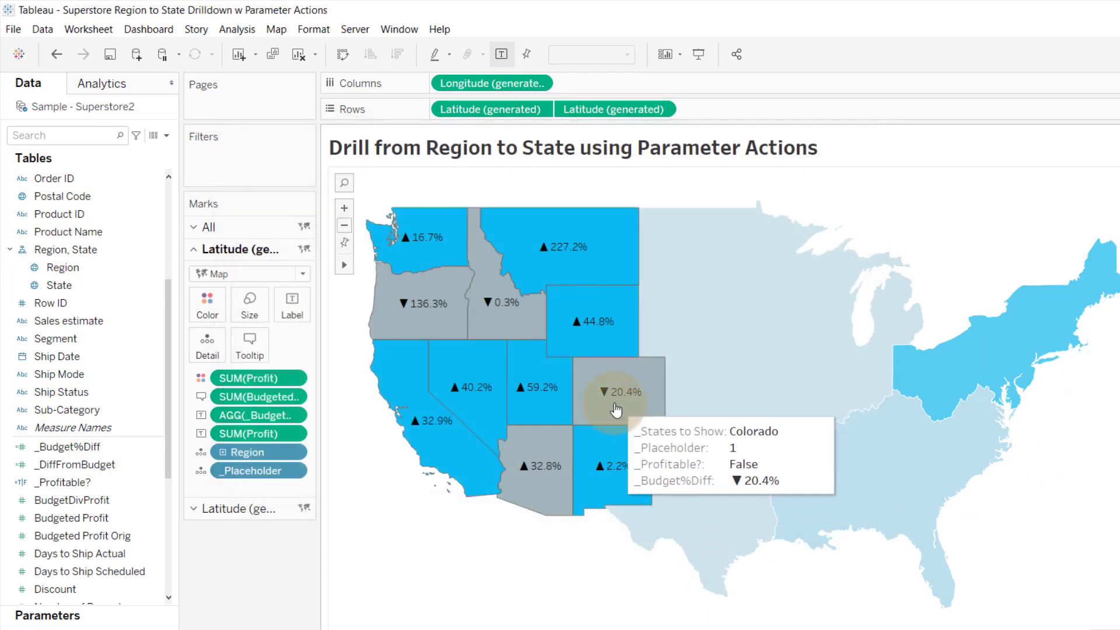
Step: Replace the state layer's tooltip with a _States to Show heading and lines for Profit, Budgeted Profit and Difference from Budget
left_click(696, 406)
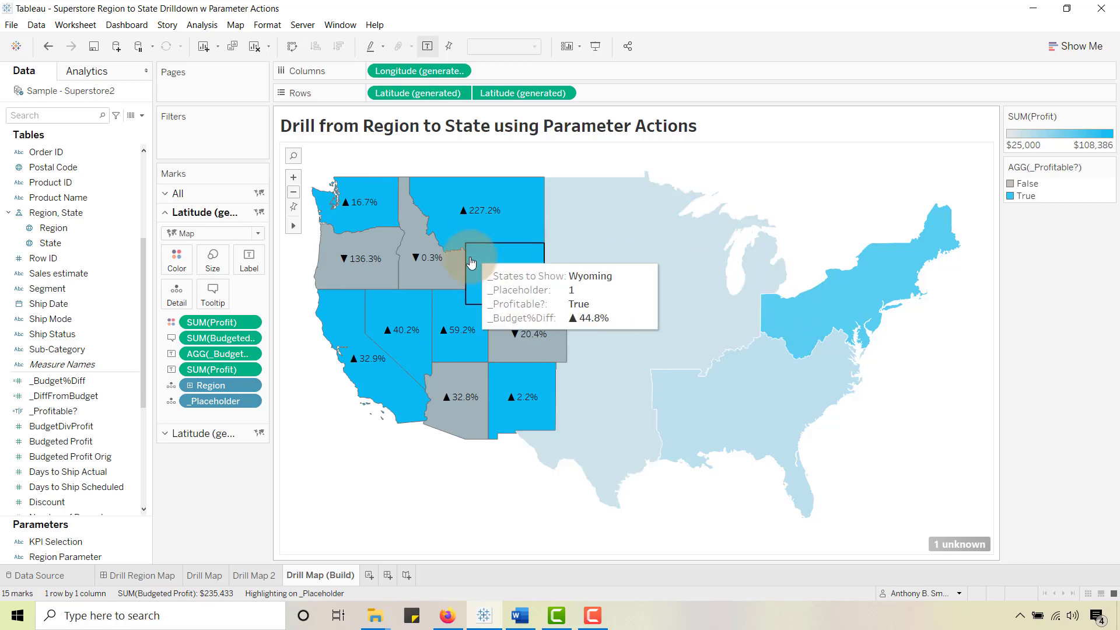
left_click(164, 436)
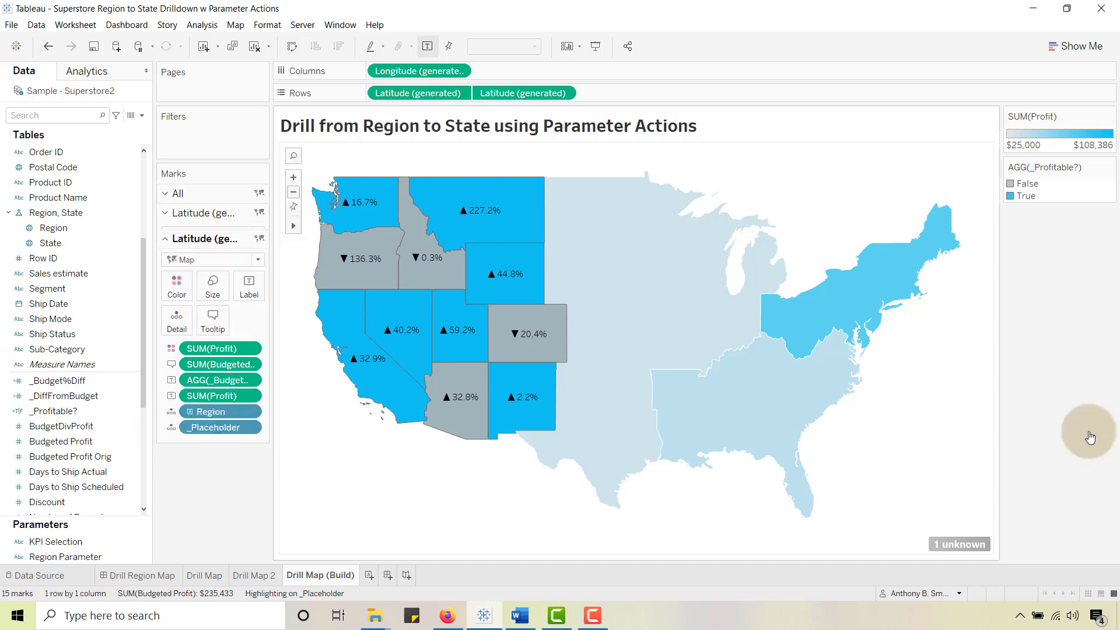
key("alt+Tab")
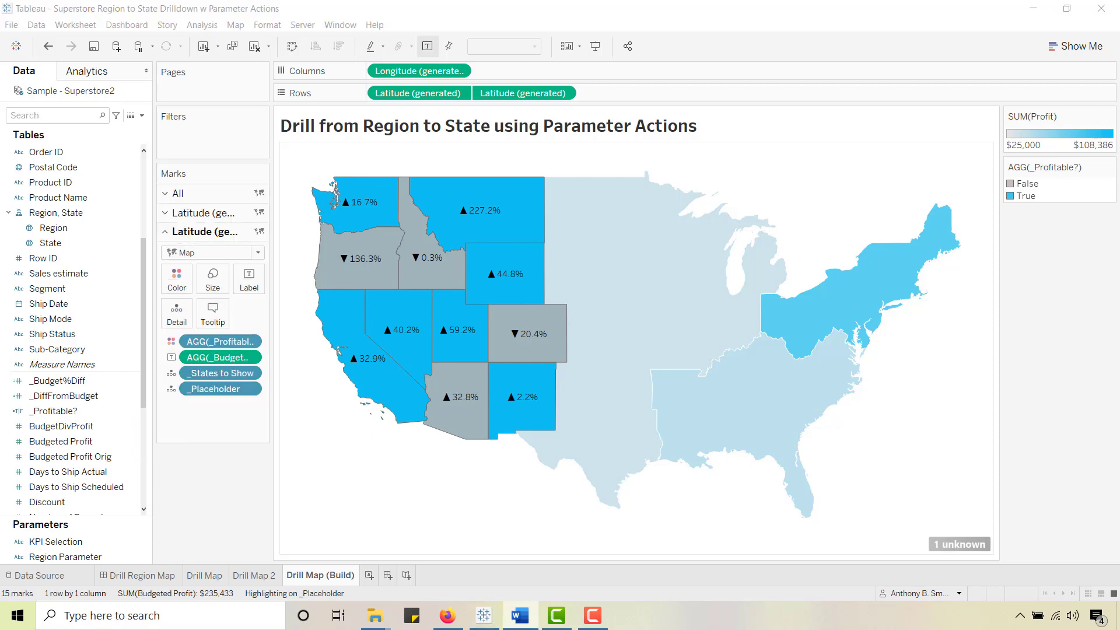
left_click(212, 315)
key("ctrl+a")
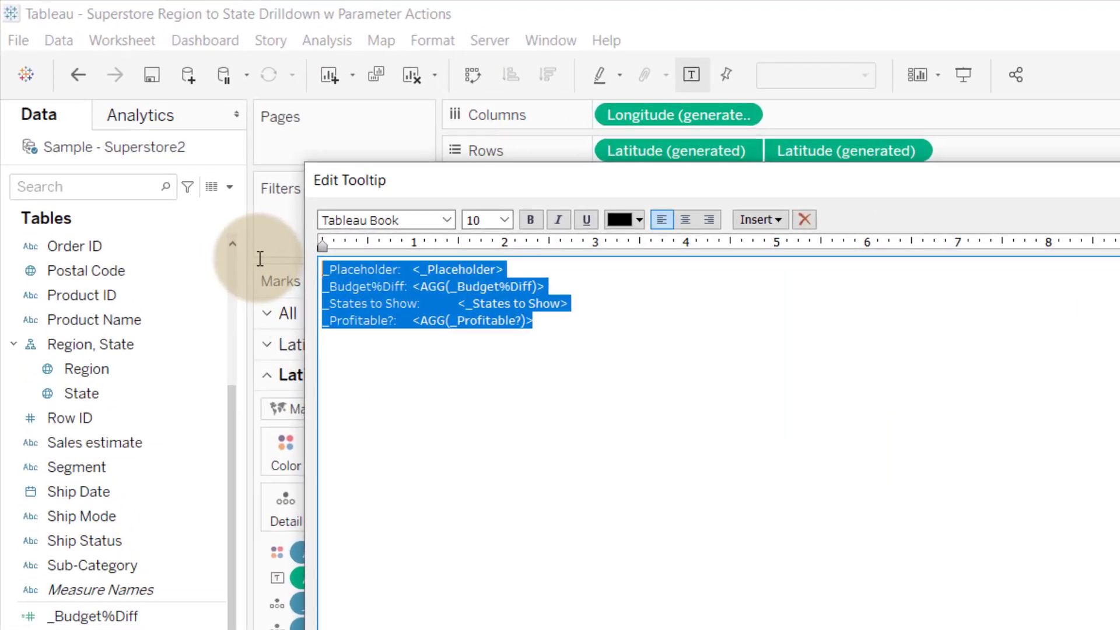
type("<_States to Show>  Profit: <SUM(Profit)>  Budgeted Profit: <SUM(Budgeted Profit)>  Difference from Budget: <AGG(_Budget%Diff)>")
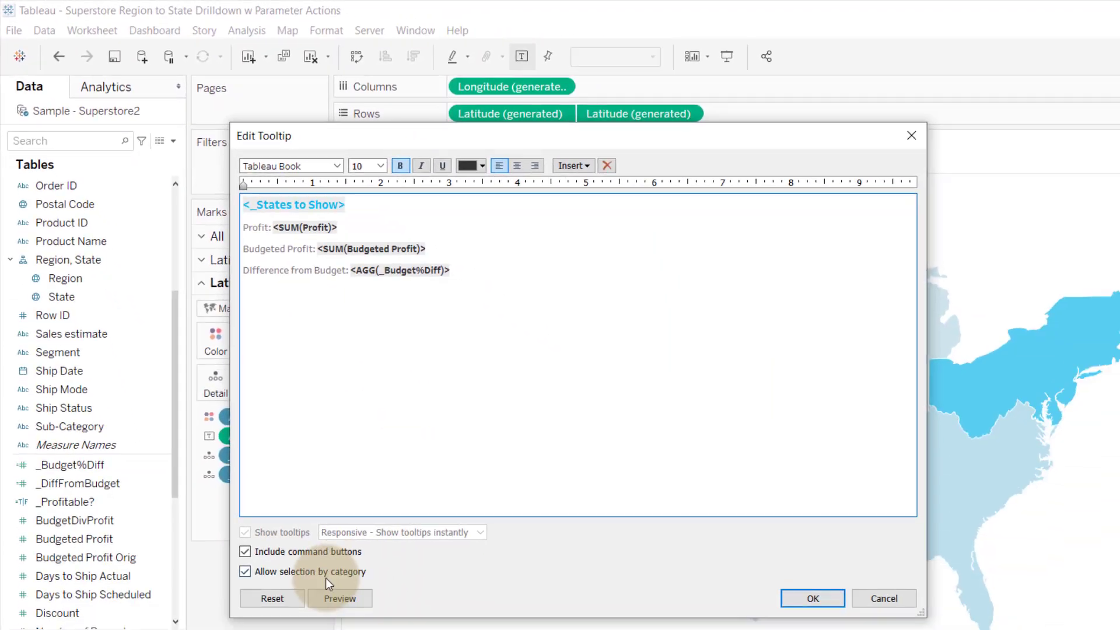
left_click(327, 591)
left_click(333, 387)
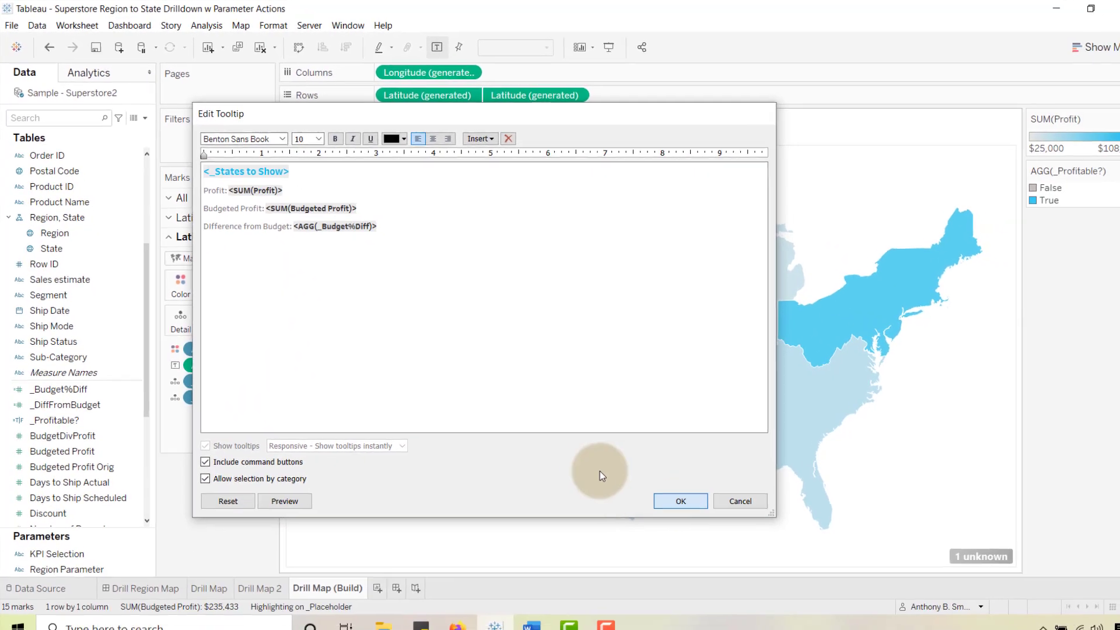
left_click(803, 591)
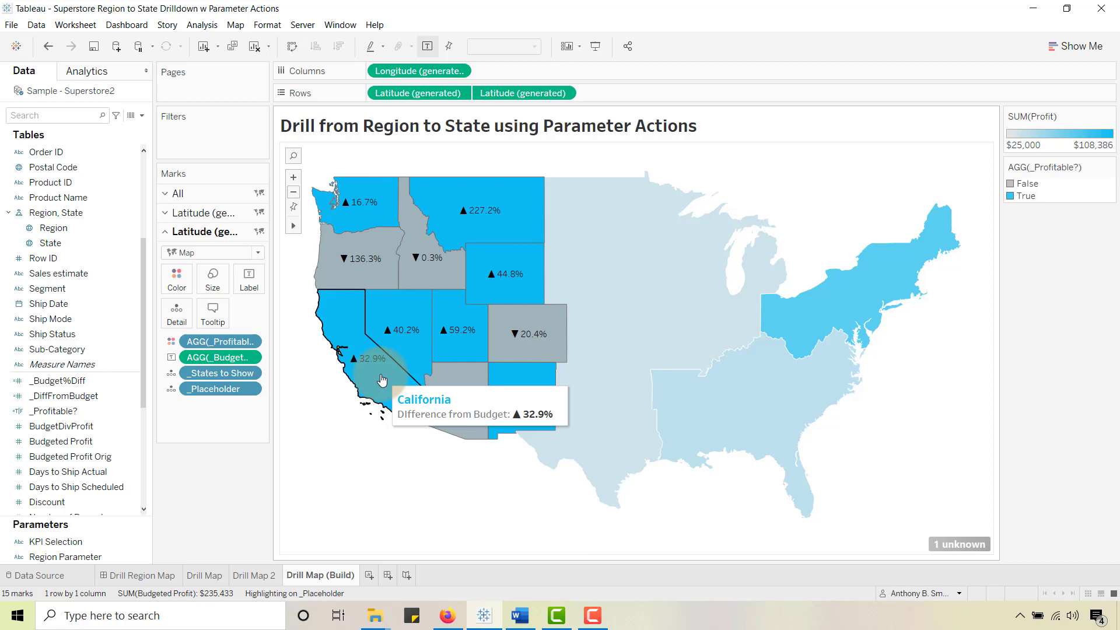
Step: Add Budgeted Profit and Profit to the tooltip of the state map layer
left_click(382, 380)
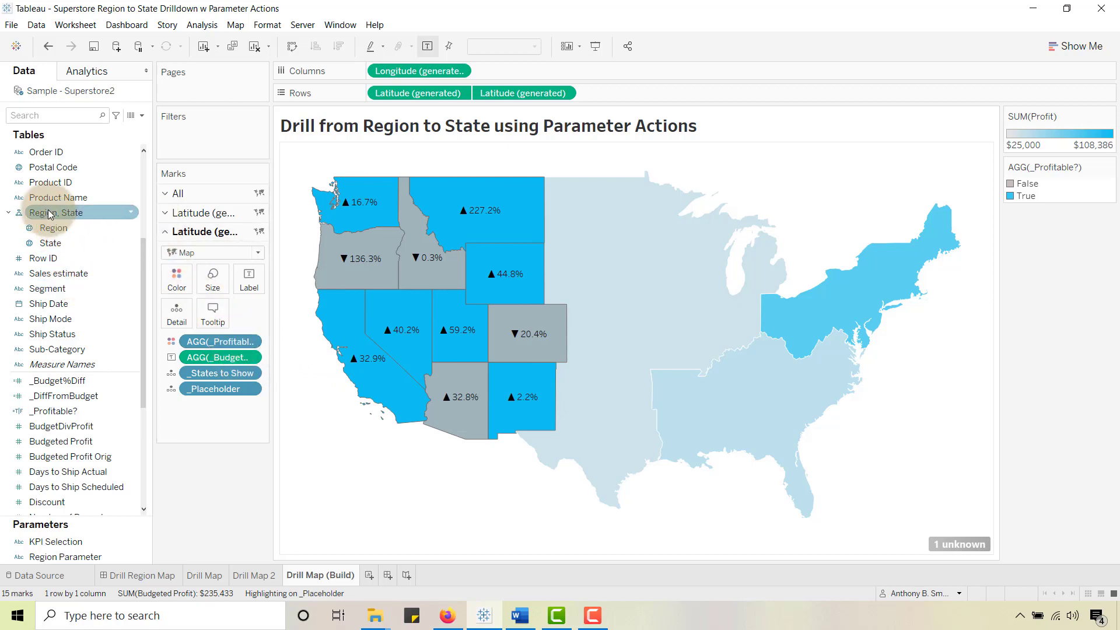
scroll(54, 336, "down", 1)
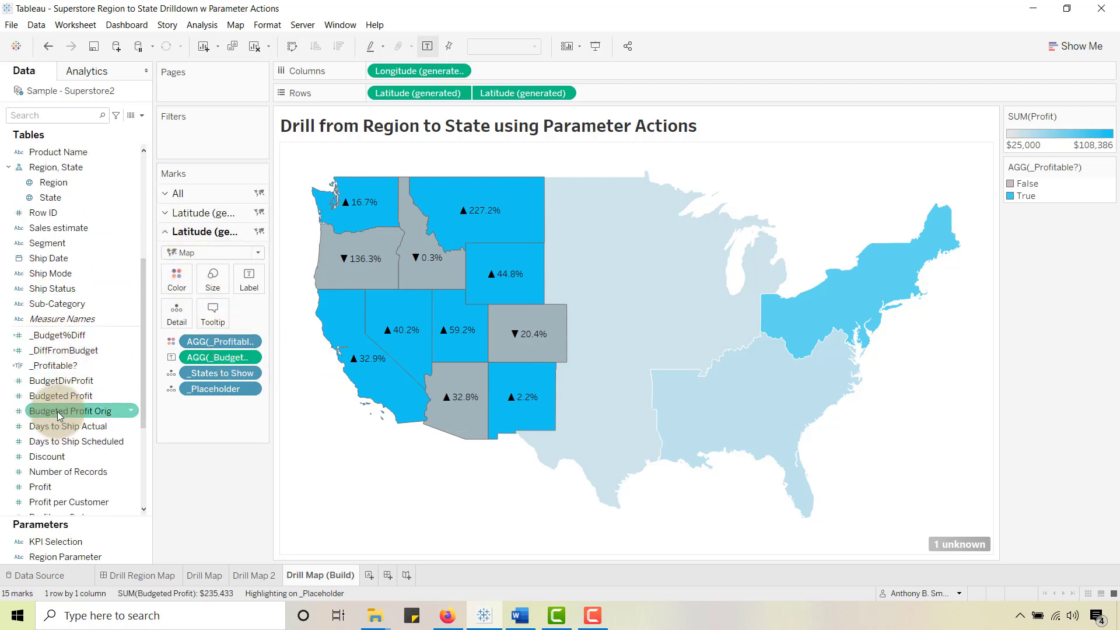
left_click_drag(41, 396, 202, 316)
left_click_drag(41, 486, 214, 319)
Step: Cut and repaste the full text of the state layer's tooltip, preview it and apply the change
left_click(215, 314)
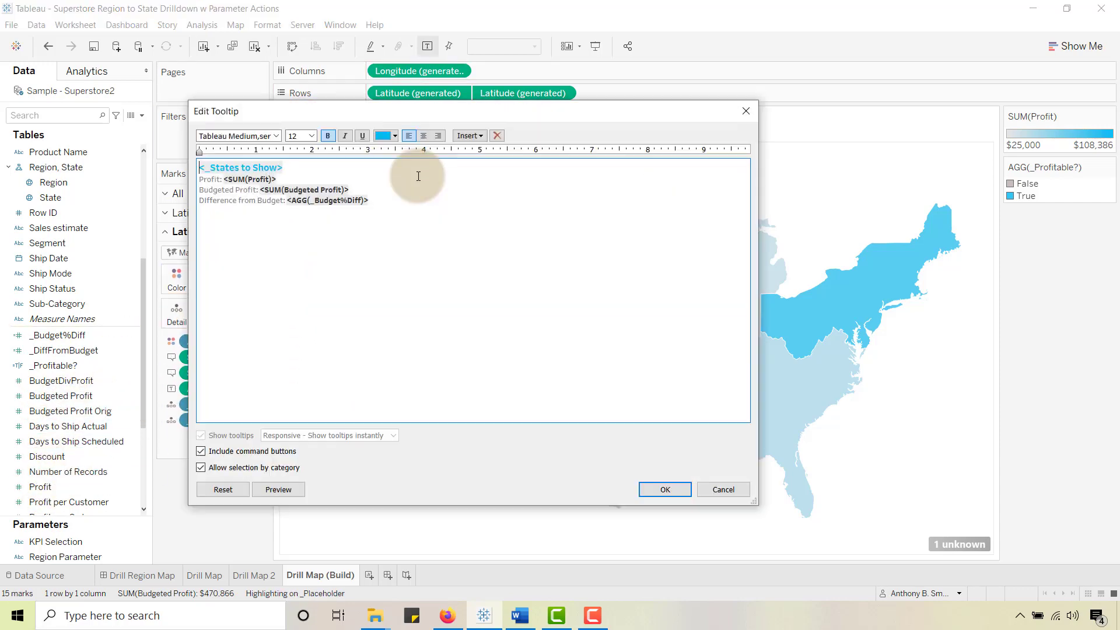
key("ctrl+a")
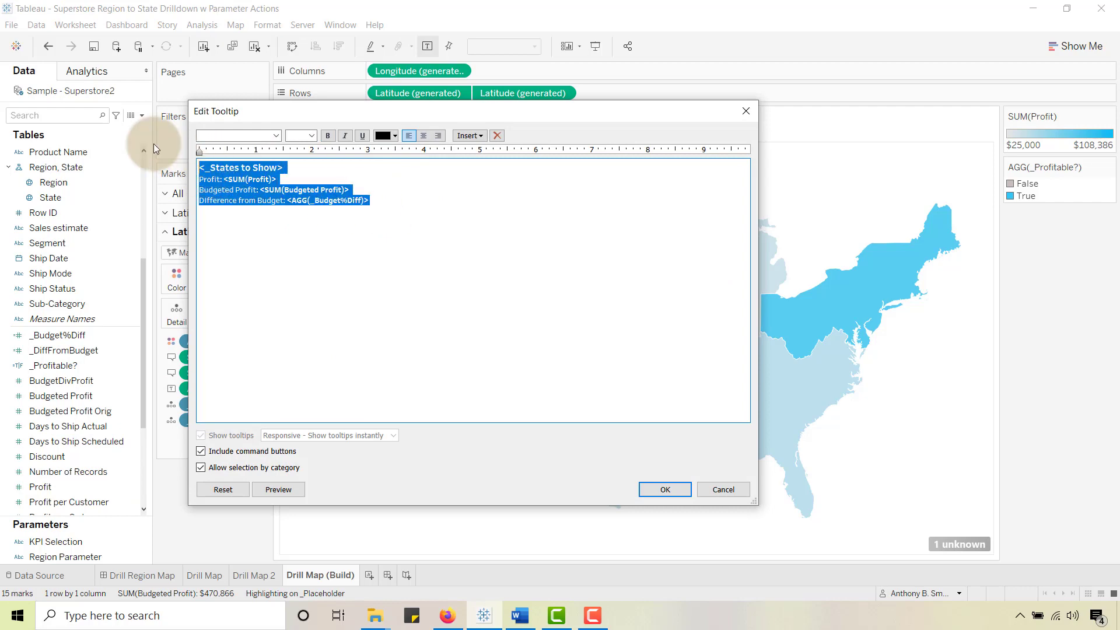
key("ctrl+x")
key("ctrl+v")
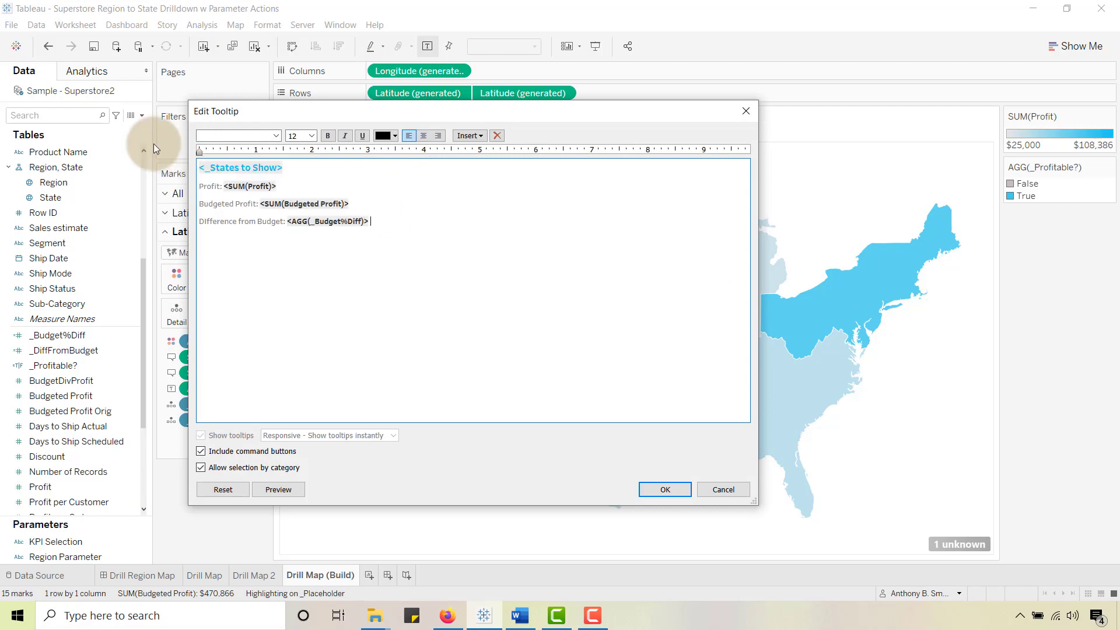
left_click(280, 491)
left_click(665, 489)
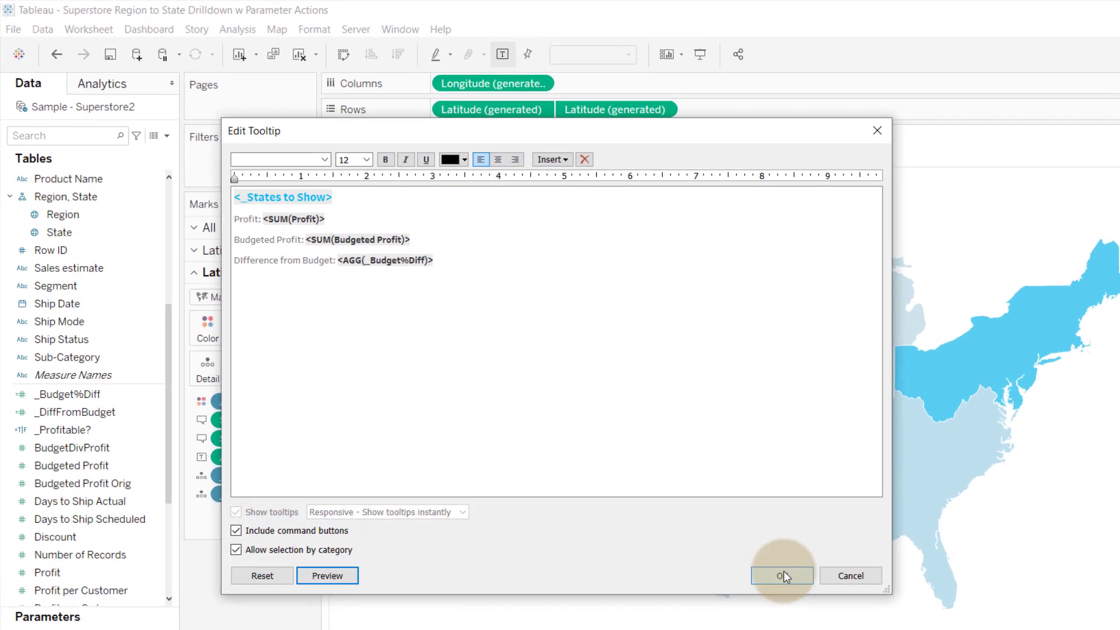
mouse_move(468, 354)
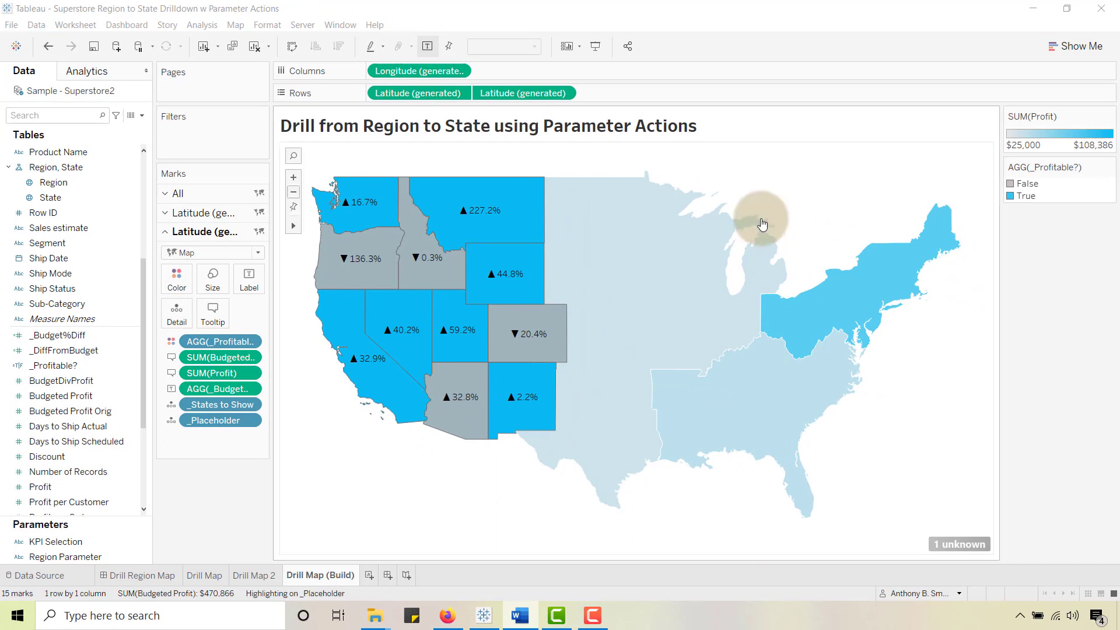
Step: Set the border colour of all marks on the map to white
left_click(164, 198)
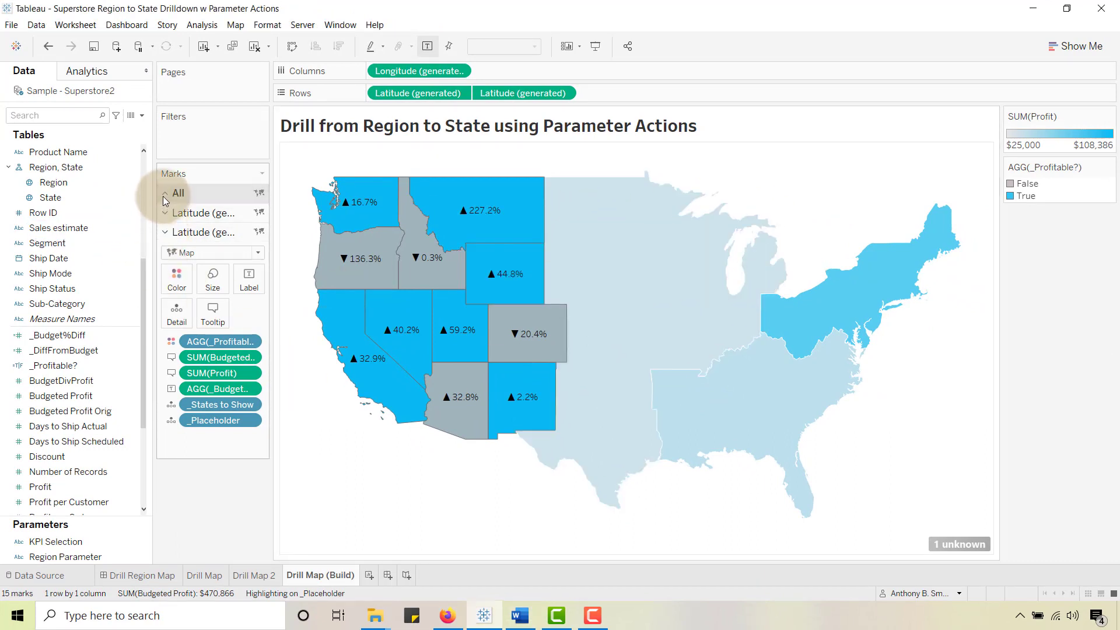
left_click(177, 250)
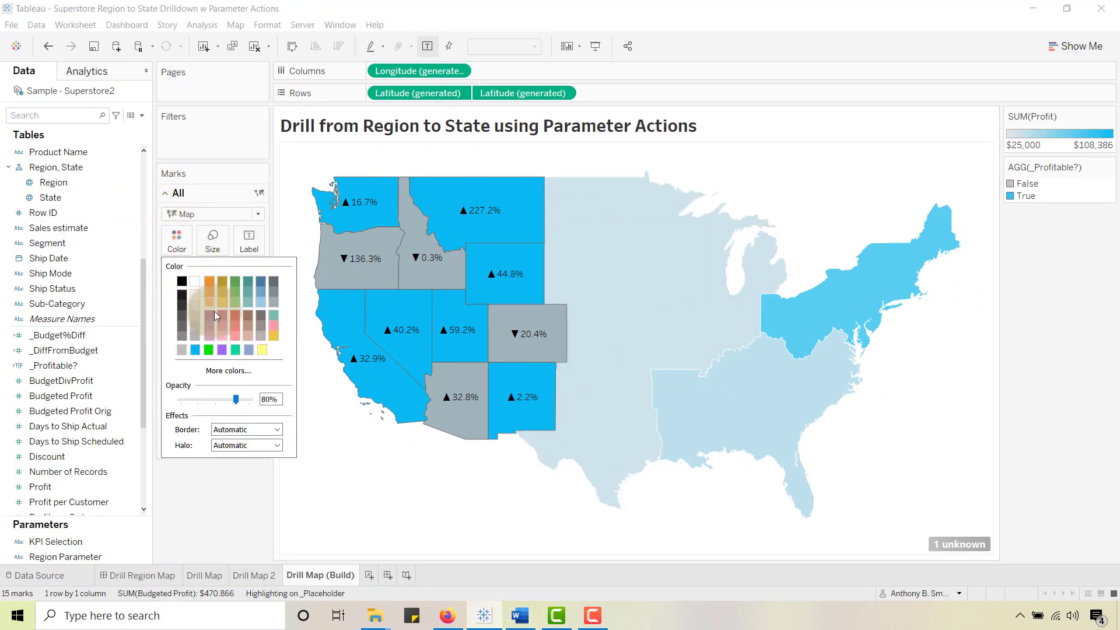
left_click(275, 429)
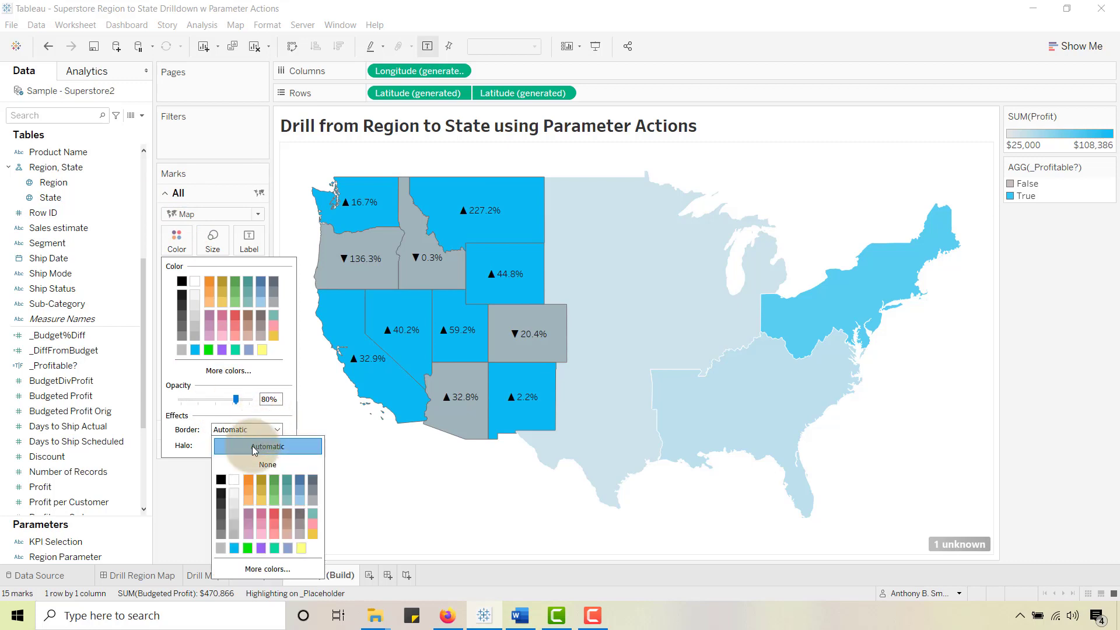
left_click(199, 489)
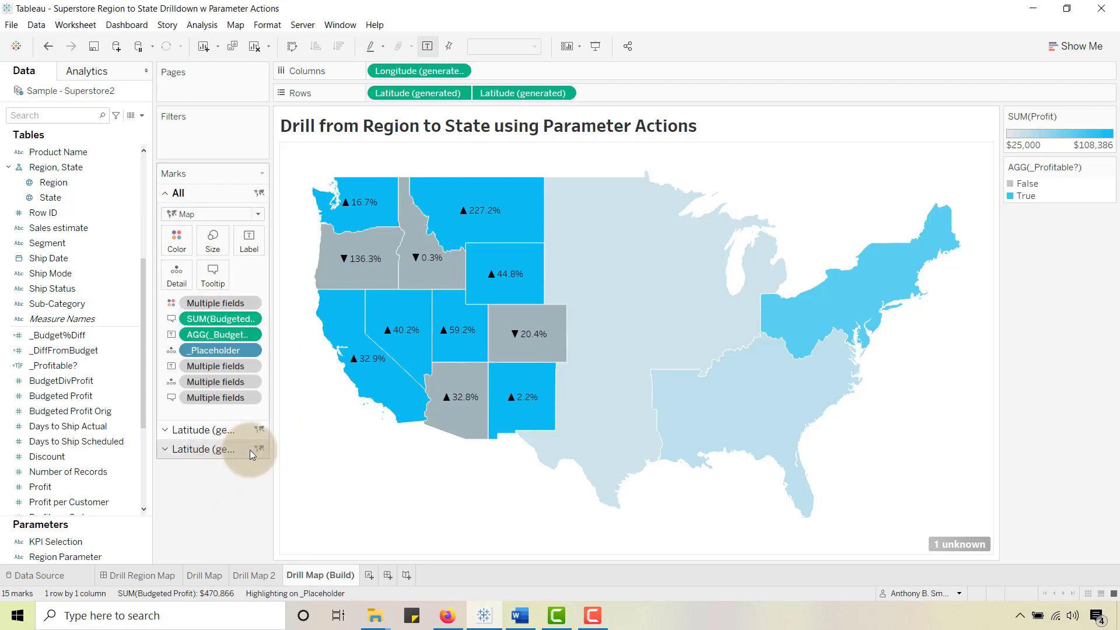
Step: Test drilling the West and Central regions and check their tooltips in presentation mode, then return to the worksheet
left_click(598, 236)
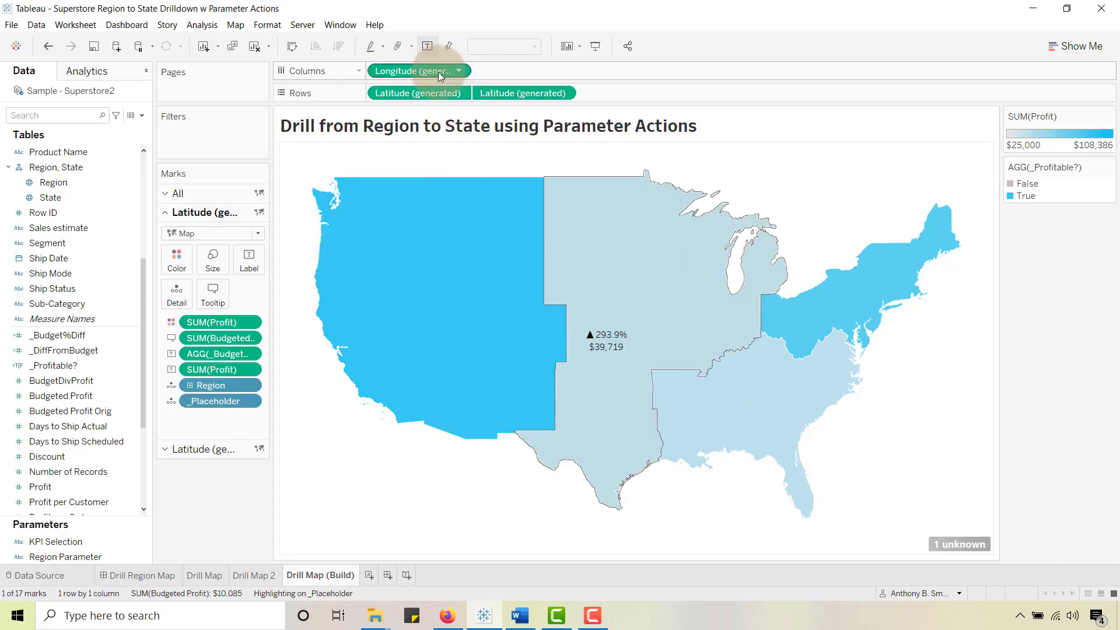
left_click(593, 49)
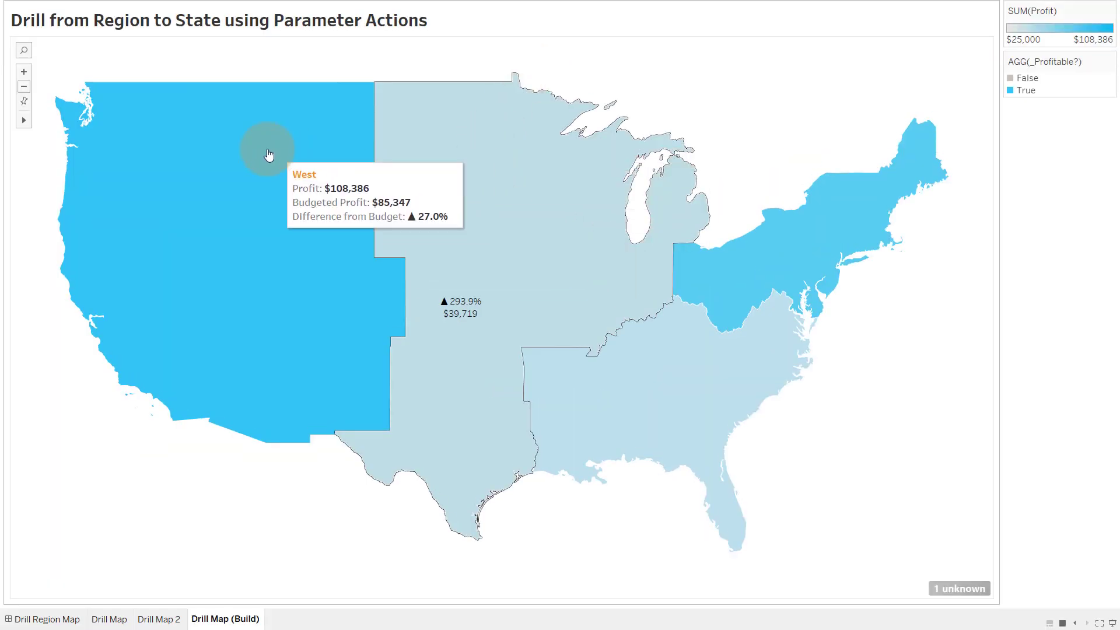
left_click(247, 152)
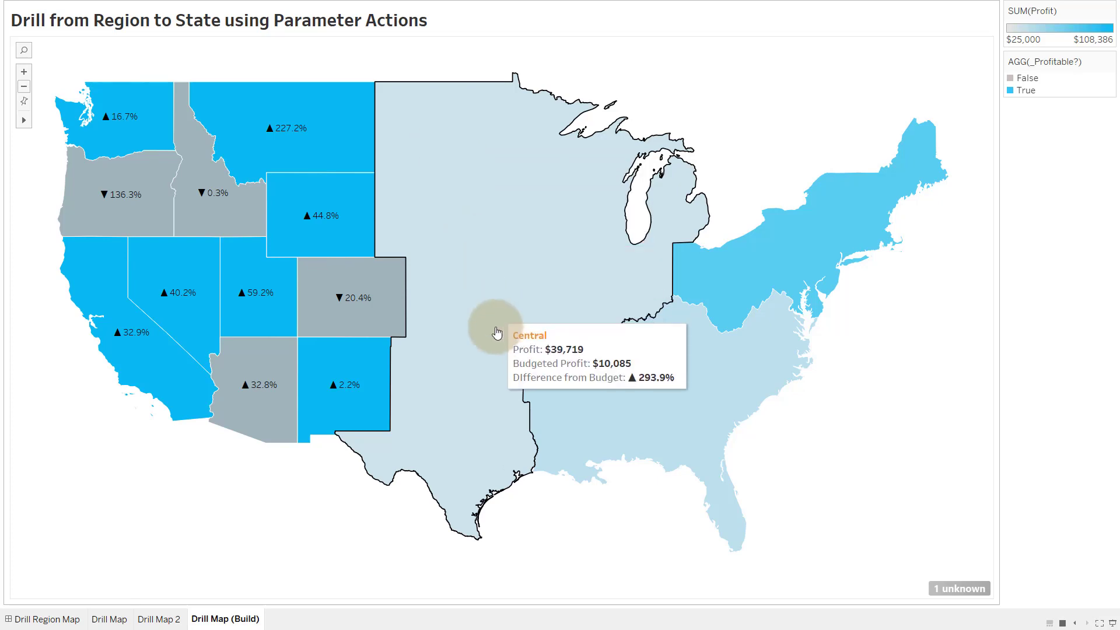
left_click(468, 302)
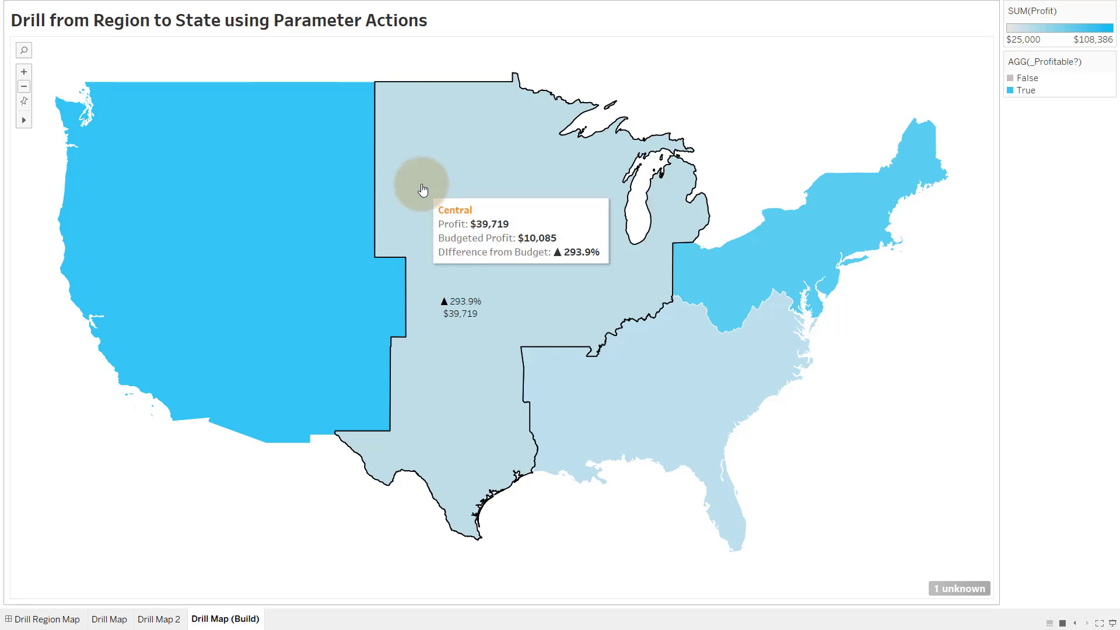
left_click(421, 187)
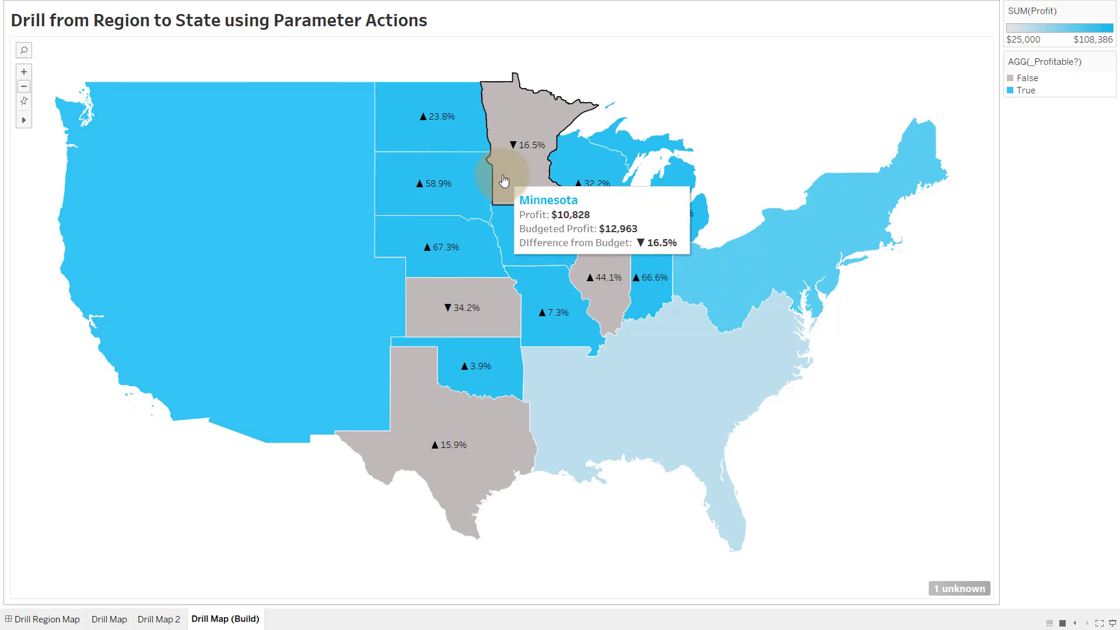
key("Escape")
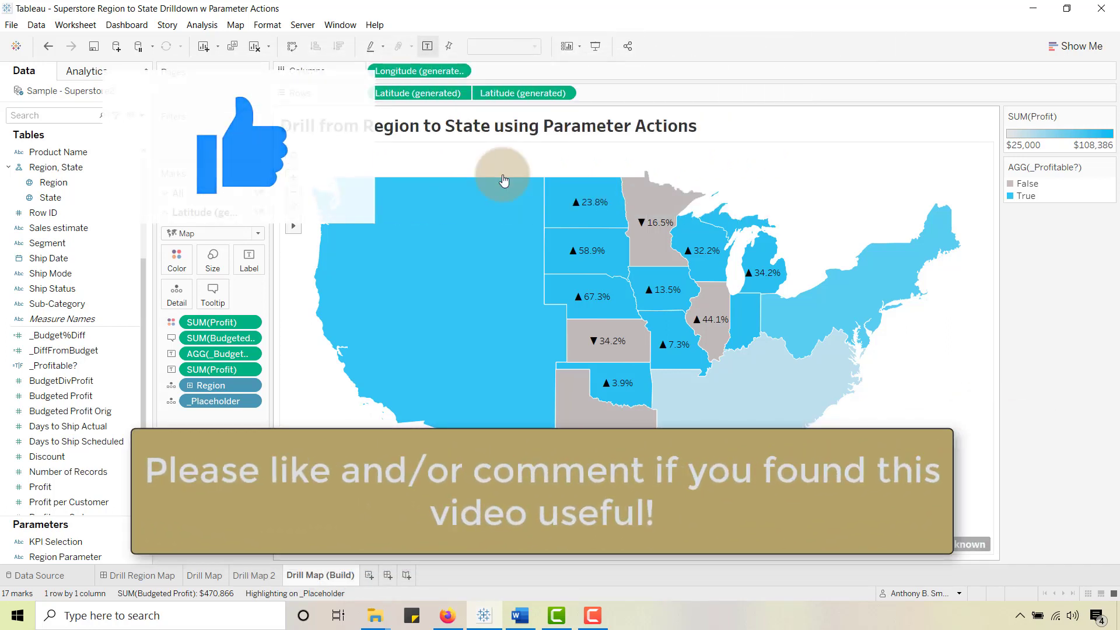
Step: Test the drilldown on the worksheet by selecting the West, Central and South regions and West again
left_click(484, 236)
left_click(592, 239)
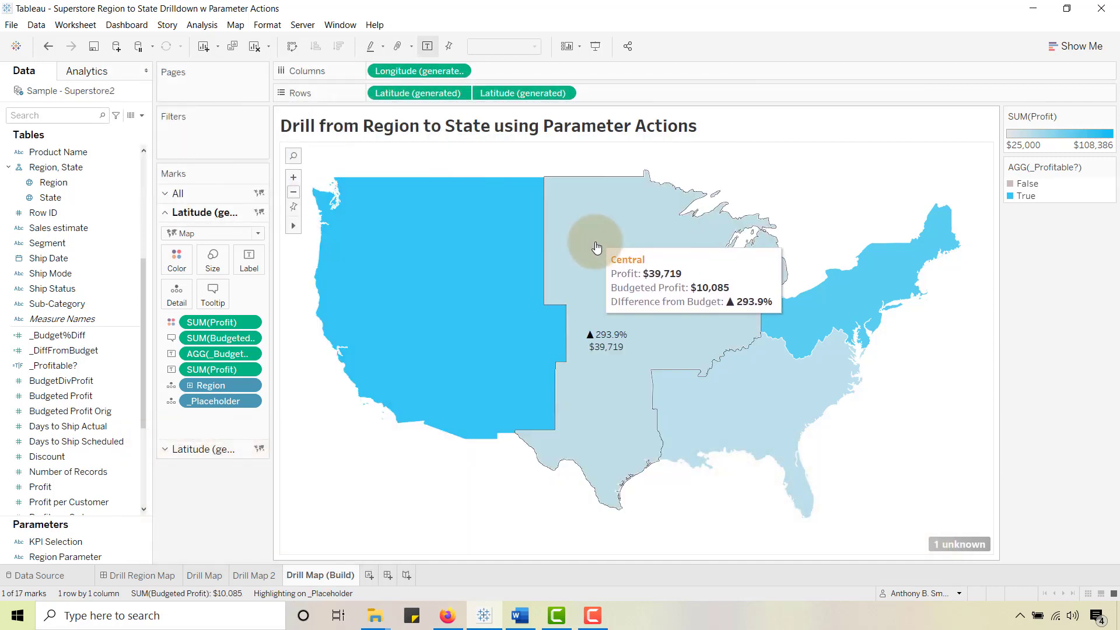
left_click(676, 385)
left_click(474, 275)
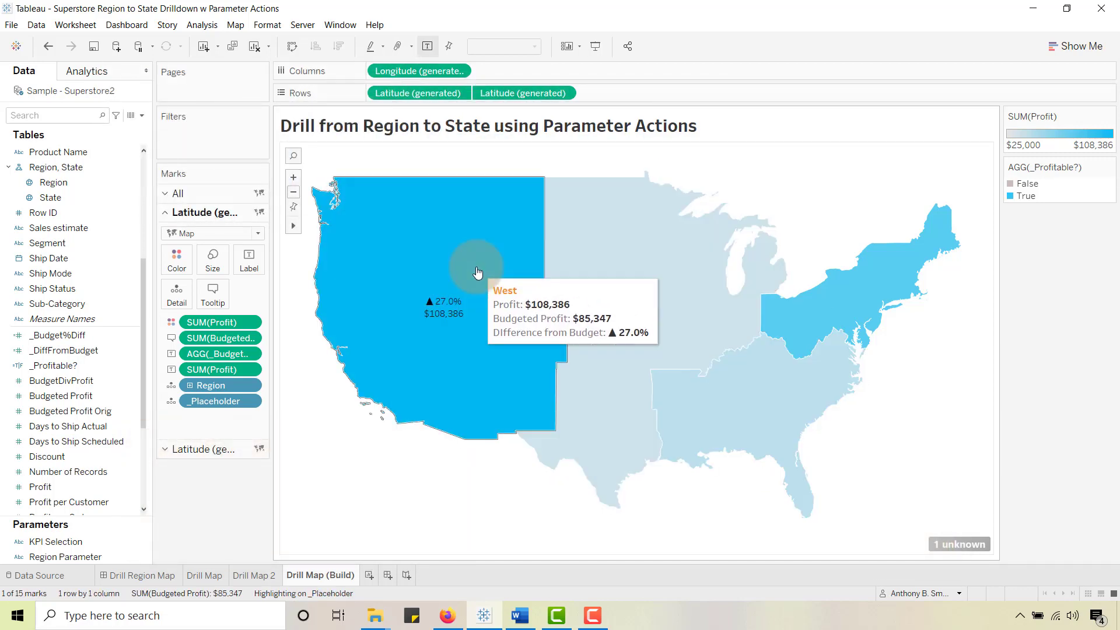